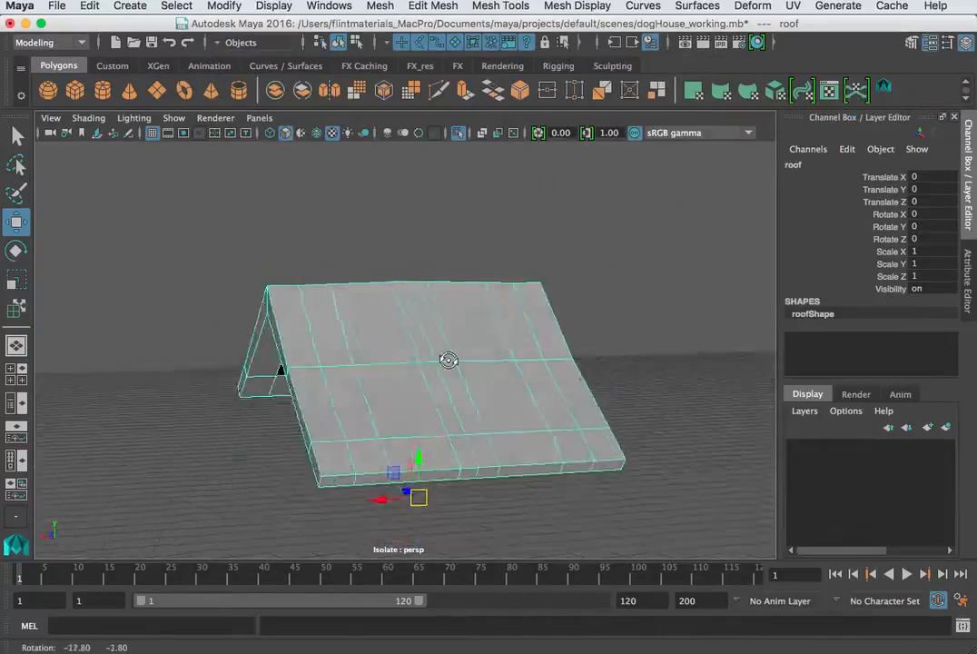
Extract the top faces on both slopes of the roof into a separate piece.
{"action": "left_click_drag", "start_coordinate": [447, 356], "coordinate": [330, 423], "text": "alt"}
{"action": "right_click_drag", "start_coordinate": [330, 422], "coordinate": [338, 419]}
{"action": "left_click", "coordinate": [430, 428]}
{"action": "left_click_drag", "start_coordinate": [430, 427], "coordinate": [604, 434], "text": "alt"}
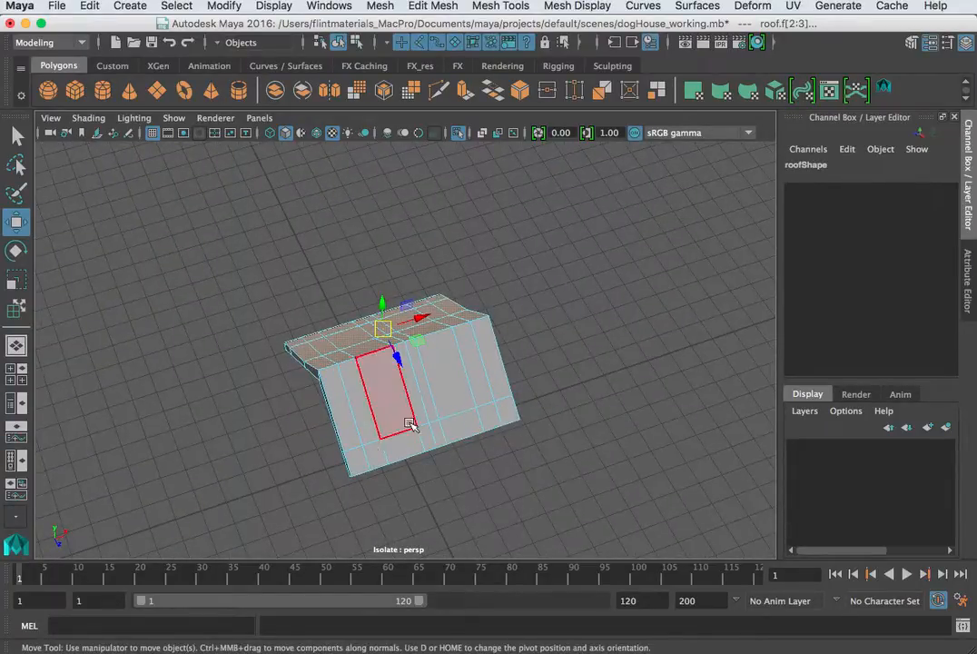
{"action": "mouse_move", "coordinate": [346, 412]}
{"action": "left_mouse_down"}
{"action": "mouse_move", "coordinate": [399, 447]}
{"action": "mouse_move", "coordinate": [520, 425]}
{"action": "mouse_move", "coordinate": [491, 372]}
{"action": "mouse_move", "coordinate": [364, 400]}
{"action": "mouse_move", "coordinate": [494, 410]}
{"action": "mouse_move", "coordinate": [493, 421]}
{"action": "mouse_move", "coordinate": [262, 348]}
{"action": "mouse_move", "coordinate": [159, 386]}
{"action": "left_mouse_up"}
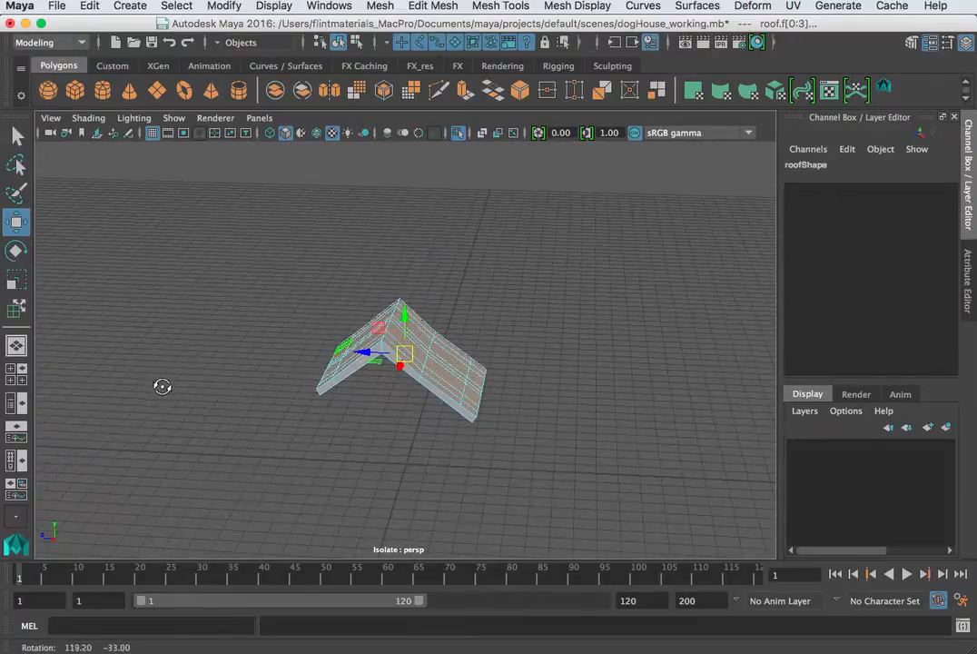
{"action": "left_click", "coordinate": [381, 6]}
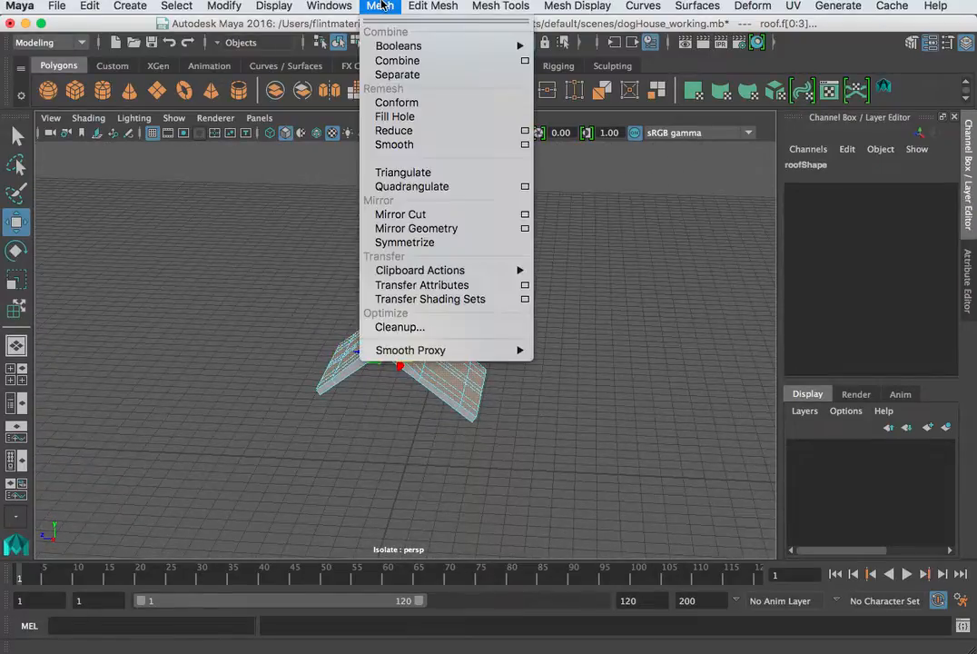
{"action": "mouse_move", "coordinate": [427, 9]}
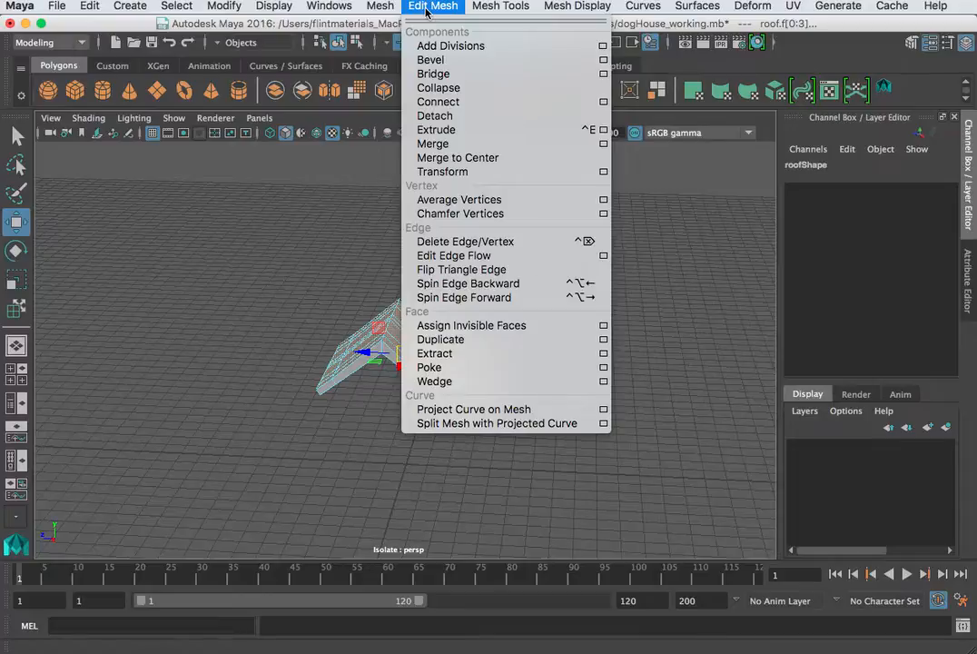
{"action": "left_click", "coordinate": [448, 354]}
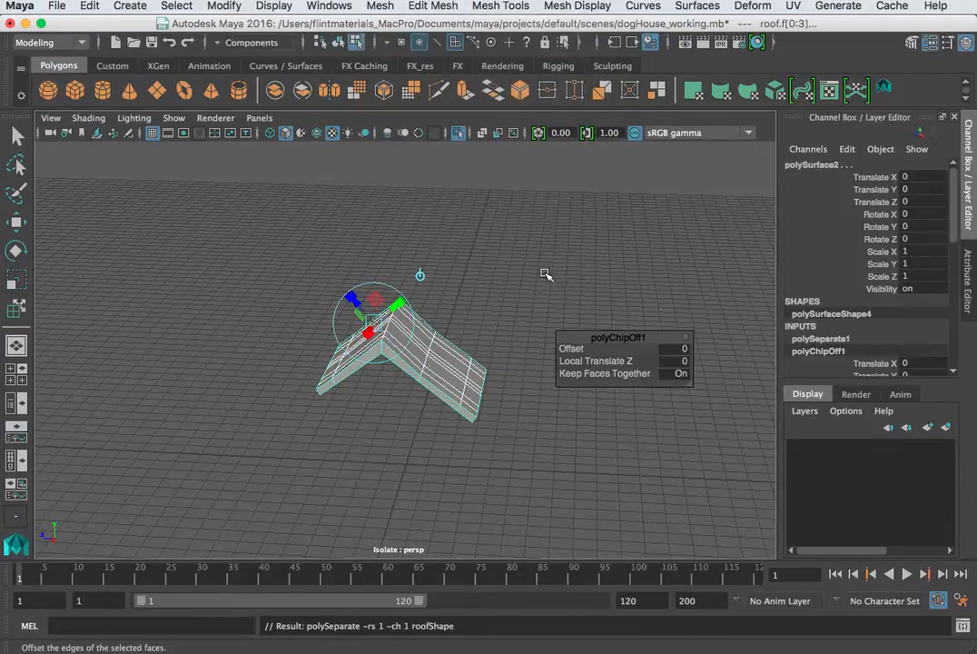
Select the extracted top piece of the roof and rename it roofSurface.
{"action": "left_click", "coordinate": [545, 275]}
{"action": "left_click", "coordinate": [446, 360]}
{"action": "right_click_drag", "start_coordinate": [428, 349], "coordinate": [495, 327]}
{"action": "left_click", "coordinate": [414, 343]}
{"action": "double_click", "coordinate": [814, 165]}
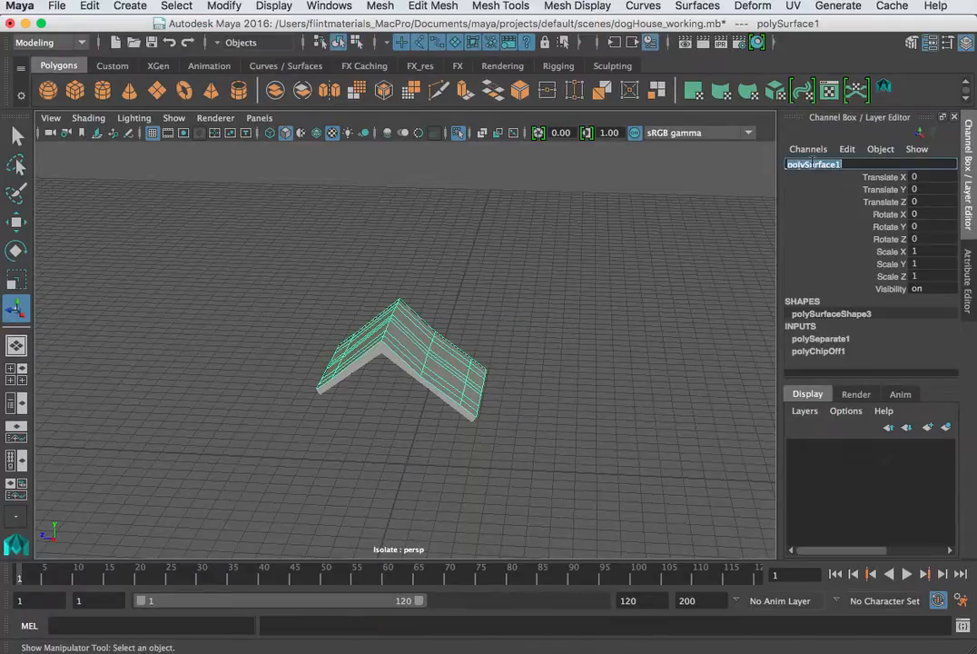
{"action": "type", "text": "roof"}
{"action": "key", "text": "Return"}
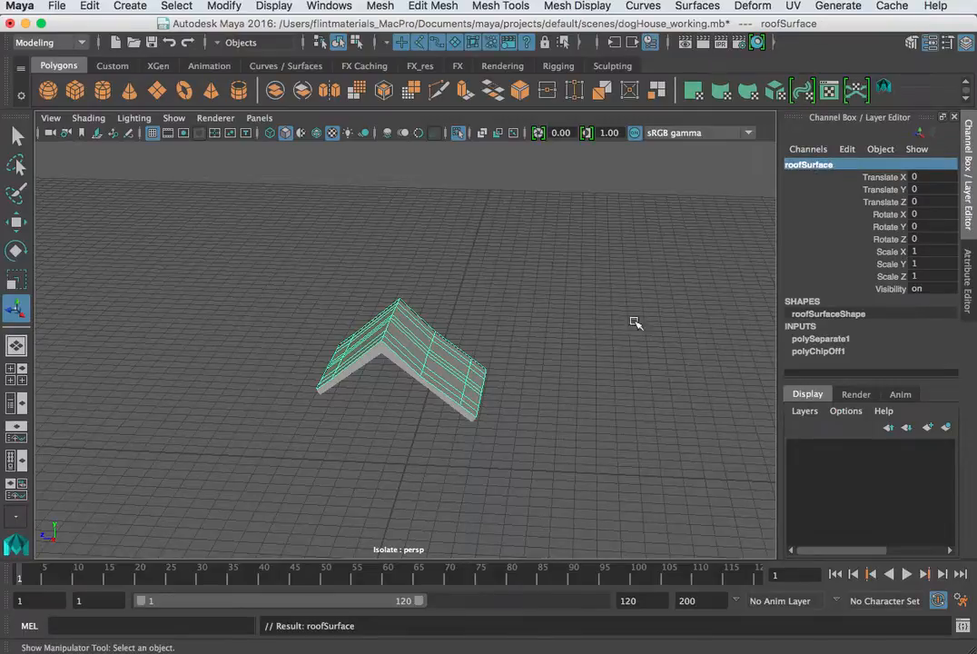
Select the remaining edge piece of the roof and rename it roofSide.
{"action": "left_click", "coordinate": [465, 414]}
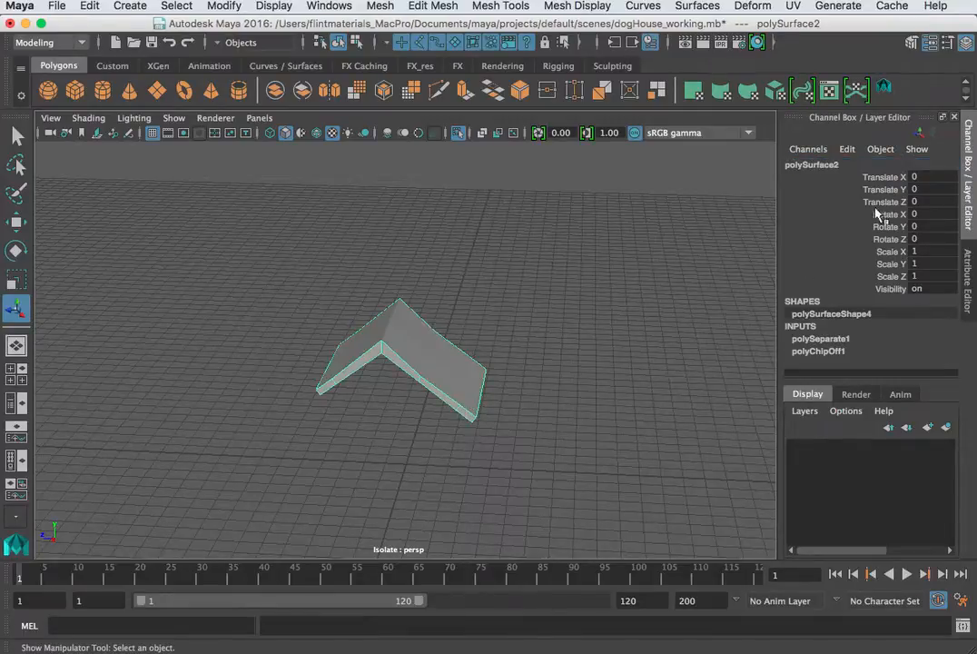
{"action": "double_click", "coordinate": [814, 166]}
{"action": "key", "text": "BackSpace"}
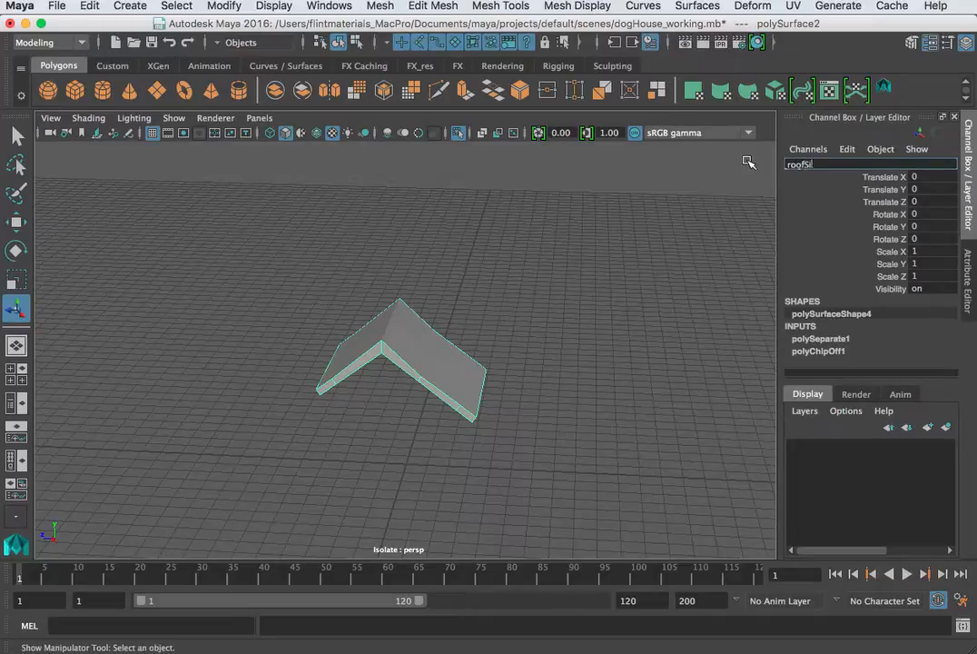
{"action": "type", "text": "roofSide"}
{"action": "key", "text": "Return"}
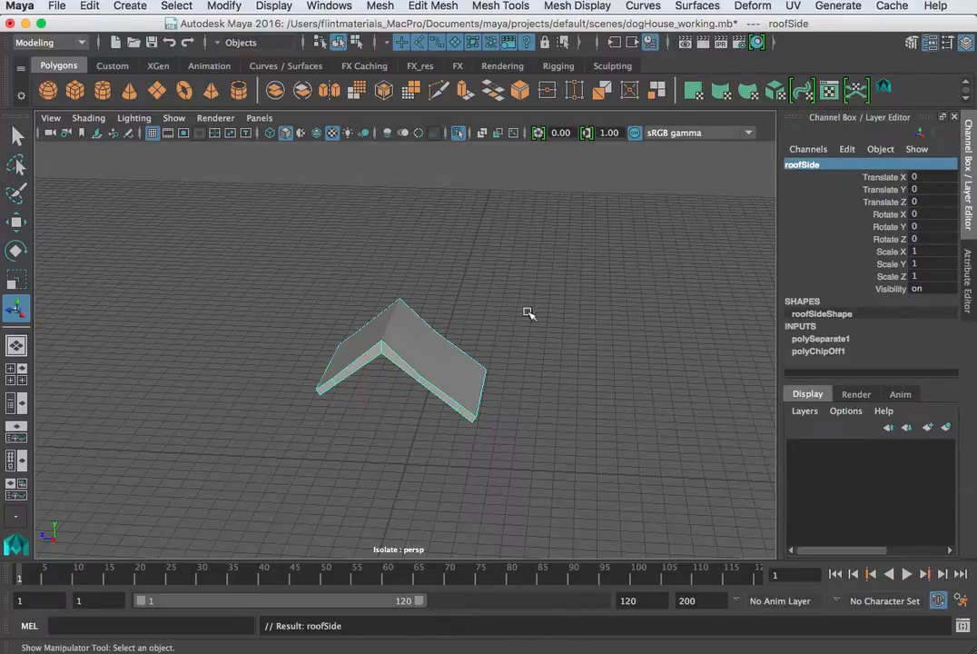
Open the UV Editor to show the UV layout of roofSide.
{"action": "scroll", "coordinate": [529, 313], "scroll_direction": "up", "scroll_amount": 3}
{"action": "left_click_drag", "start_coordinate": [465, 370], "coordinate": [442, 360], "text": "alt"}
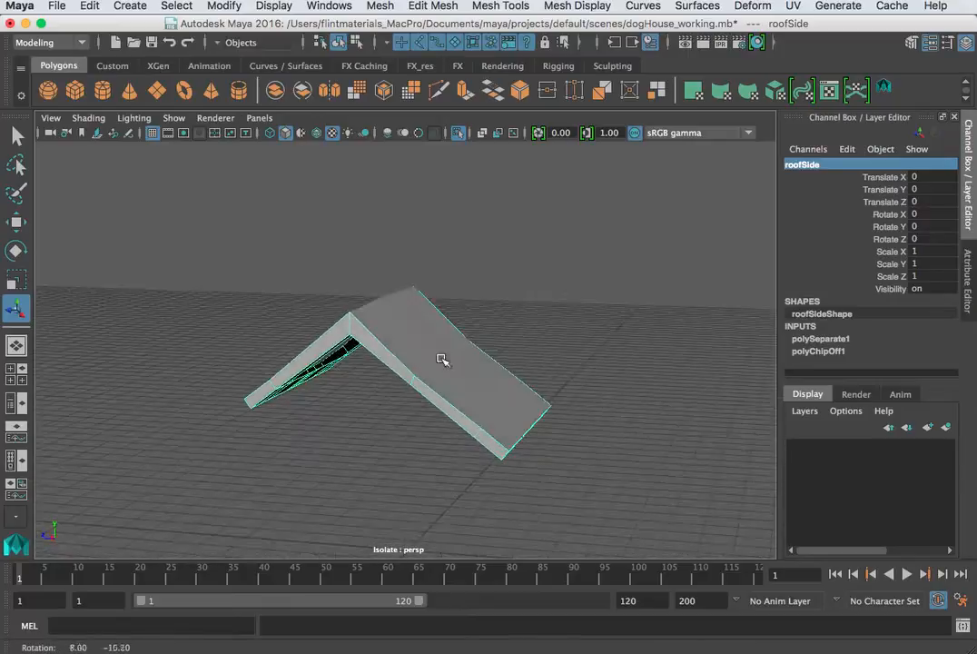
{"action": "left_click", "coordinate": [829, 90]}
{"action": "left_click_drag", "start_coordinate": [678, 163], "coordinate": [472, 119]}
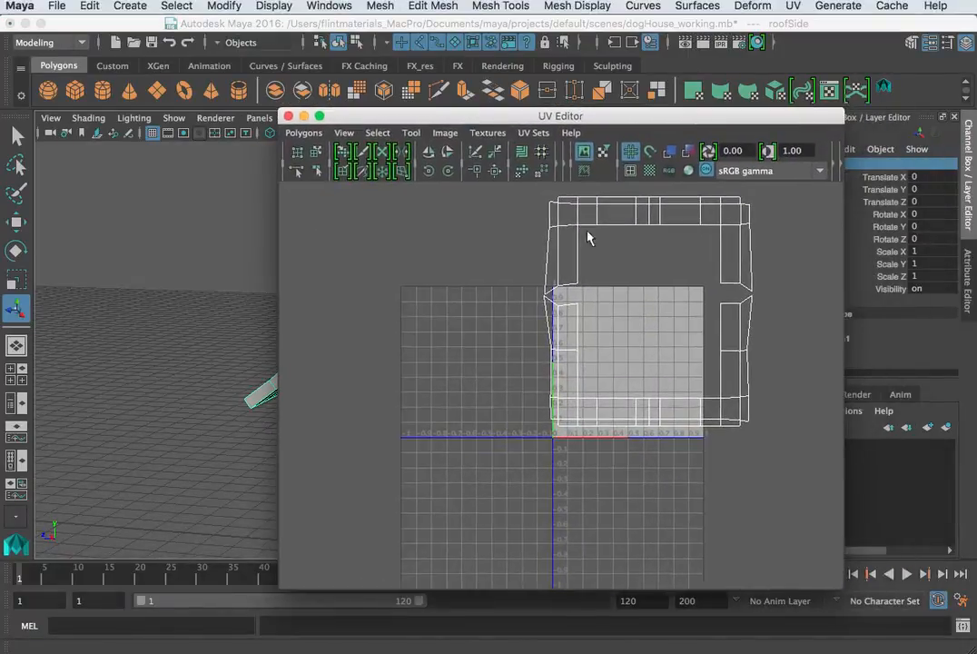
{"action": "scroll", "coordinate": [587, 233], "scroll_direction": "down", "scroll_amount": 3}
{"action": "middle_click_drag", "start_coordinate": [705, 312], "coordinate": [642, 321], "text": "alt"}
{"action": "scroll", "coordinate": [641, 320], "scroll_direction": "up", "scroll_amount": 4}
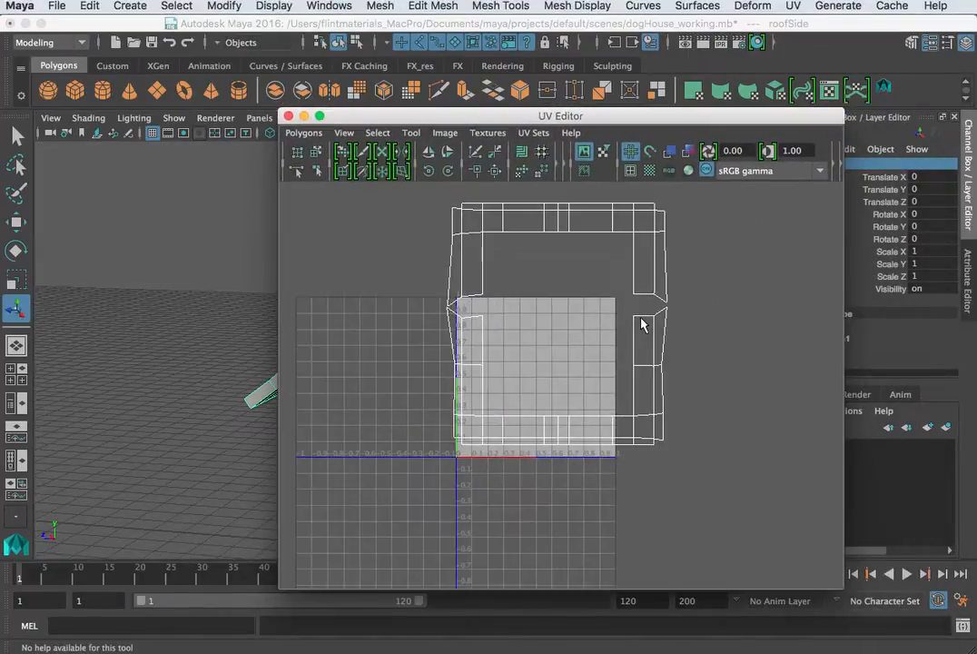
Scale down all the roofSide UVs, fit them inside the 0–1 UV square, and close the UV Editor.
{"action": "right_click_drag", "start_coordinate": [641, 324], "coordinate": [709, 318]}
{"action": "scroll", "coordinate": [678, 242], "scroll_direction": "down", "scroll_amount": 3}
{"action": "left_click_drag", "start_coordinate": [672, 216], "coordinate": [411, 471]}
{"action": "key", "text": "r"}
{"action": "left_click_drag", "start_coordinate": [560, 341], "coordinate": [555, 391]}
{"action": "key", "text": "w"}
{"action": "key", "text": "r"}
{"action": "key", "text": "w"}
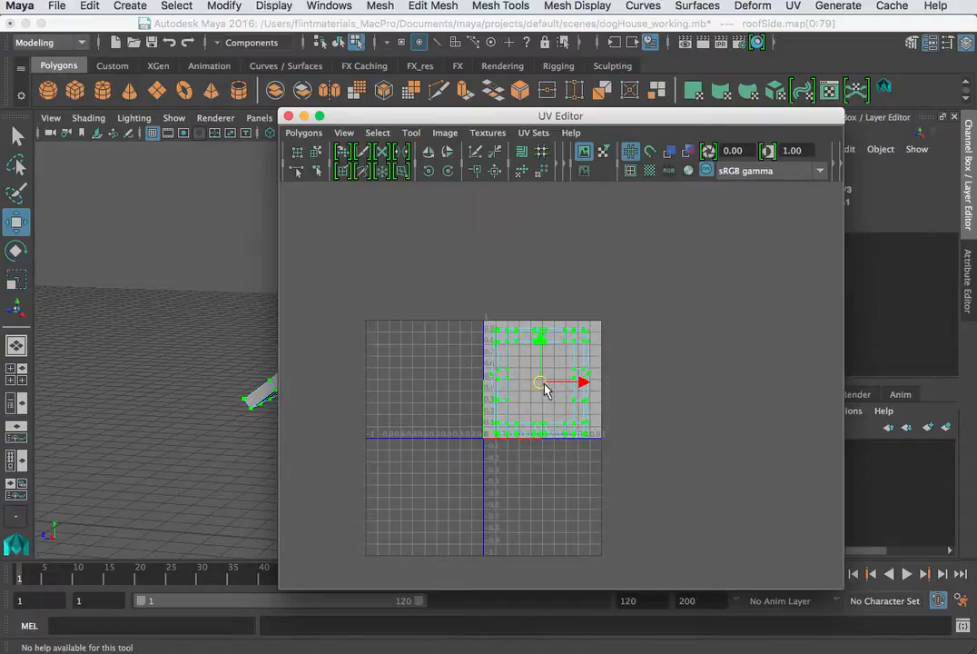
{"action": "left_click", "coordinate": [524, 277]}
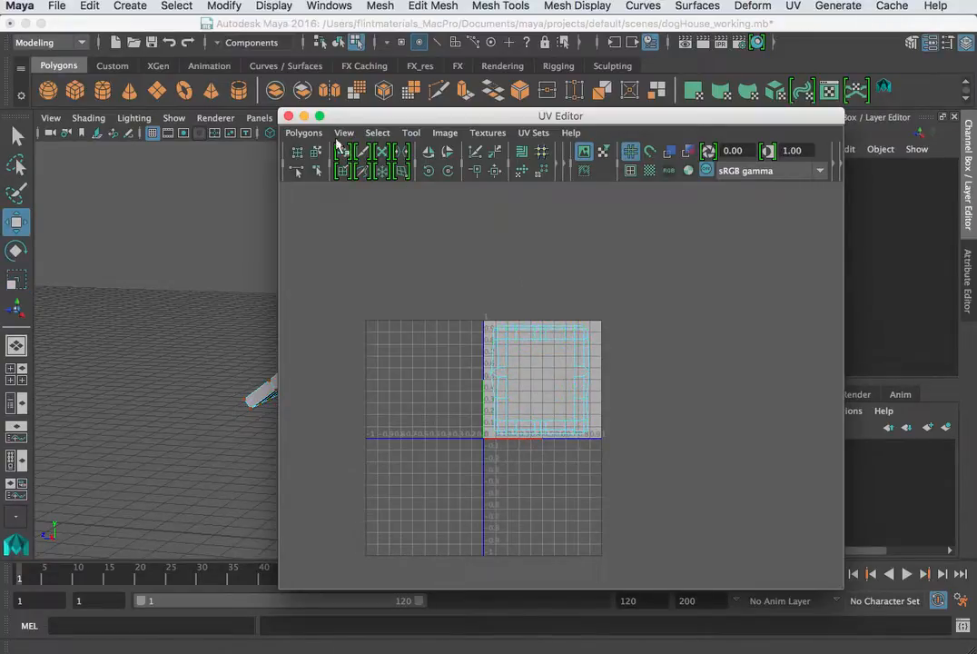
{"action": "left_click", "coordinate": [288, 115]}
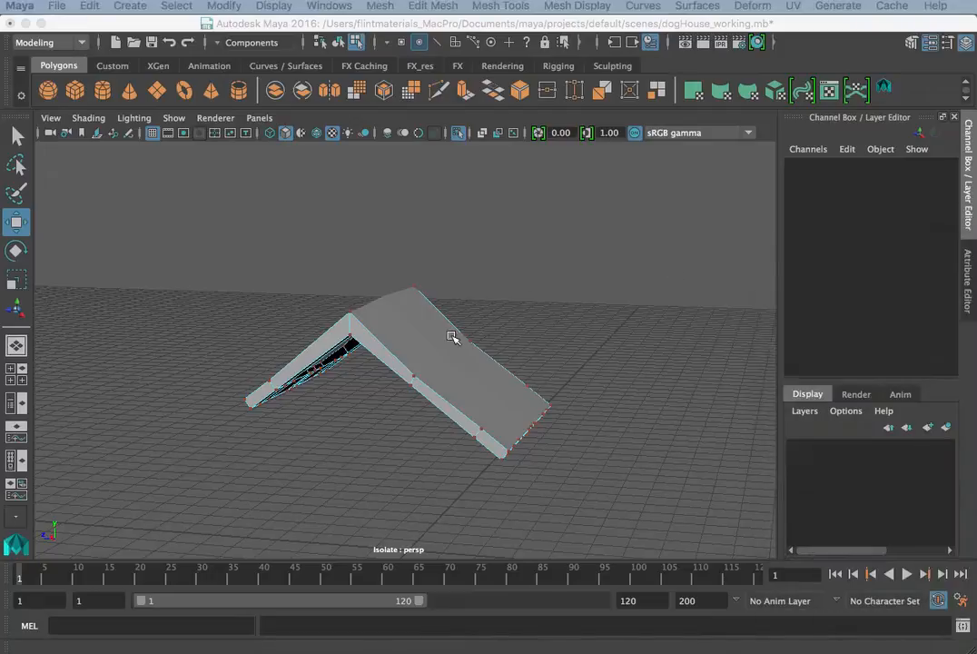
Select roofSurface and open its UV layout in the UV Editor to view both shells.
{"action": "right_click_drag", "start_coordinate": [452, 337], "coordinate": [506, 310]}
{"action": "left_click_drag", "start_coordinate": [442, 343], "coordinate": [707, 420], "text": "alt"}
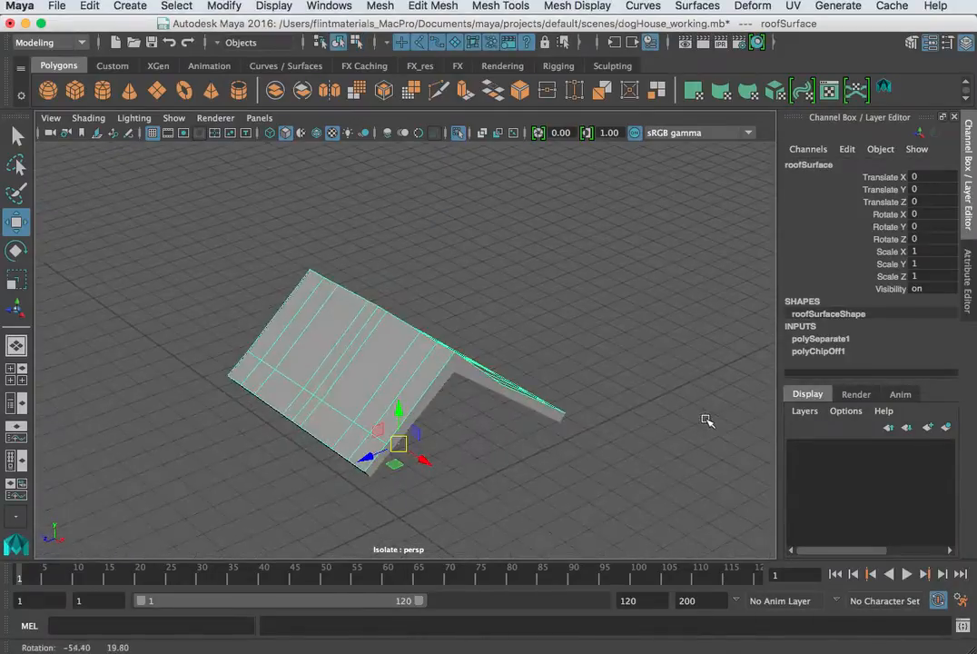
{"action": "scroll", "coordinate": [562, 213], "scroll_direction": "up", "scroll_amount": 4}
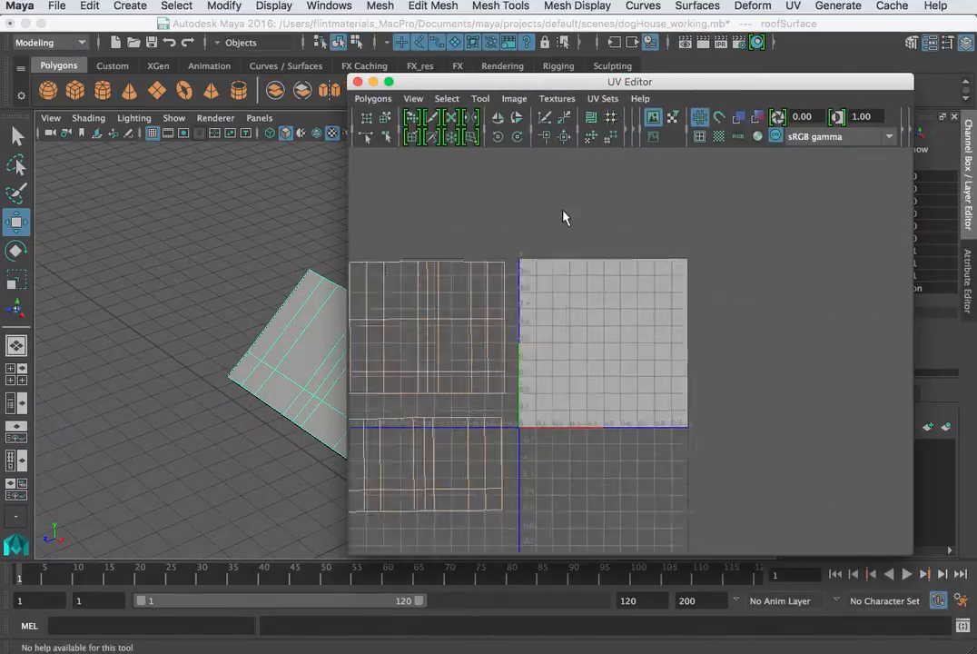
{"action": "scroll", "coordinate": [562, 238], "scroll_direction": "down", "scroll_amount": 3}
{"action": "middle_click_drag", "start_coordinate": [512, 349], "coordinate": [582, 315], "text": "alt"}
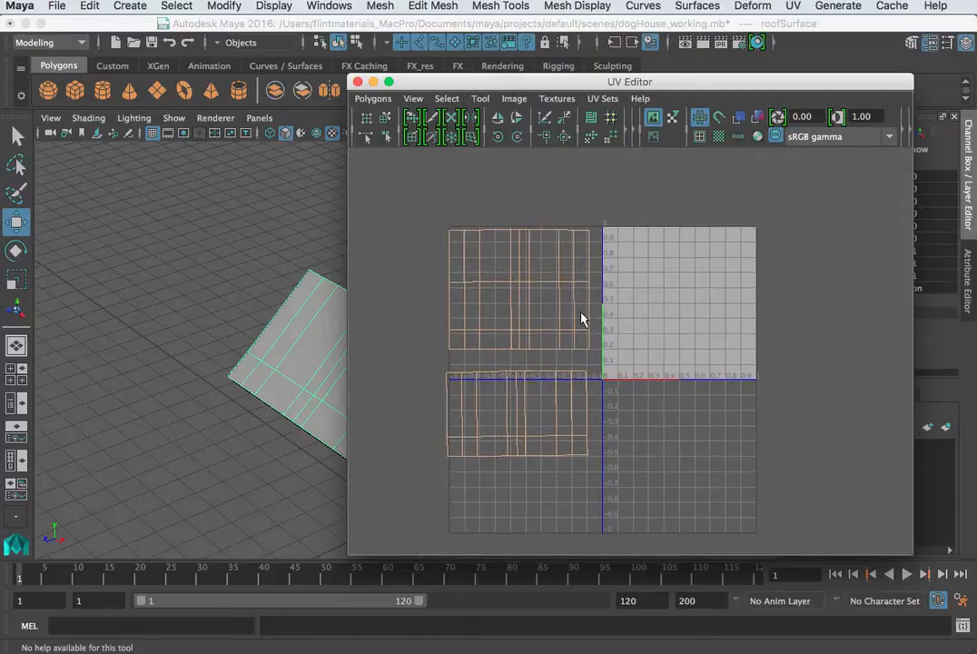
{"action": "scroll", "coordinate": [582, 316], "scroll_direction": "up", "scroll_amount": 2}
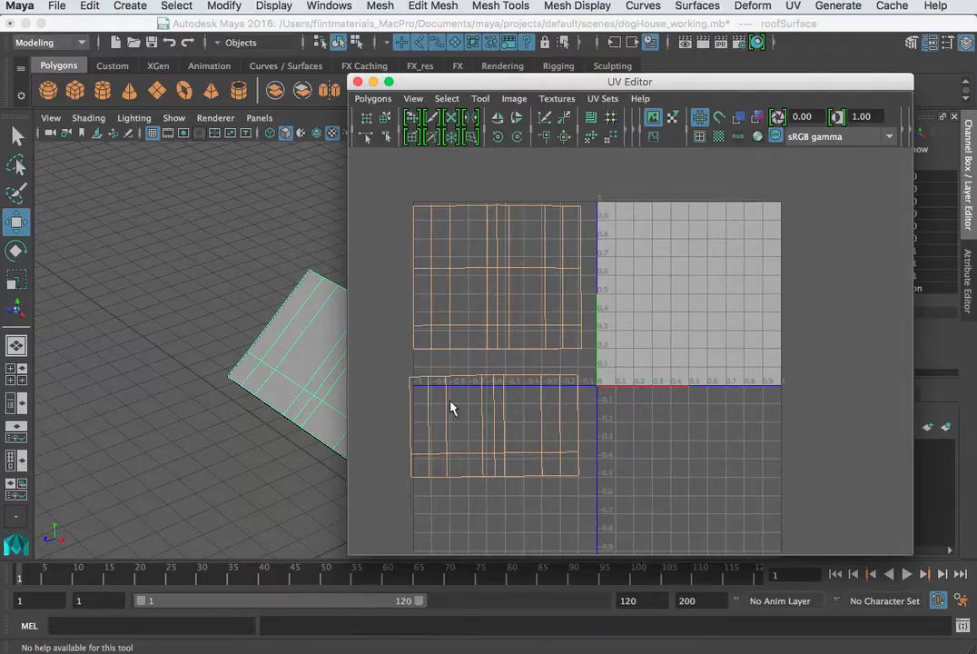
{"action": "scroll", "coordinate": [567, 396], "scroll_direction": "up", "scroll_amount": 4}
{"action": "scroll", "coordinate": [545, 384], "scroll_direction": "down", "scroll_amount": 3}
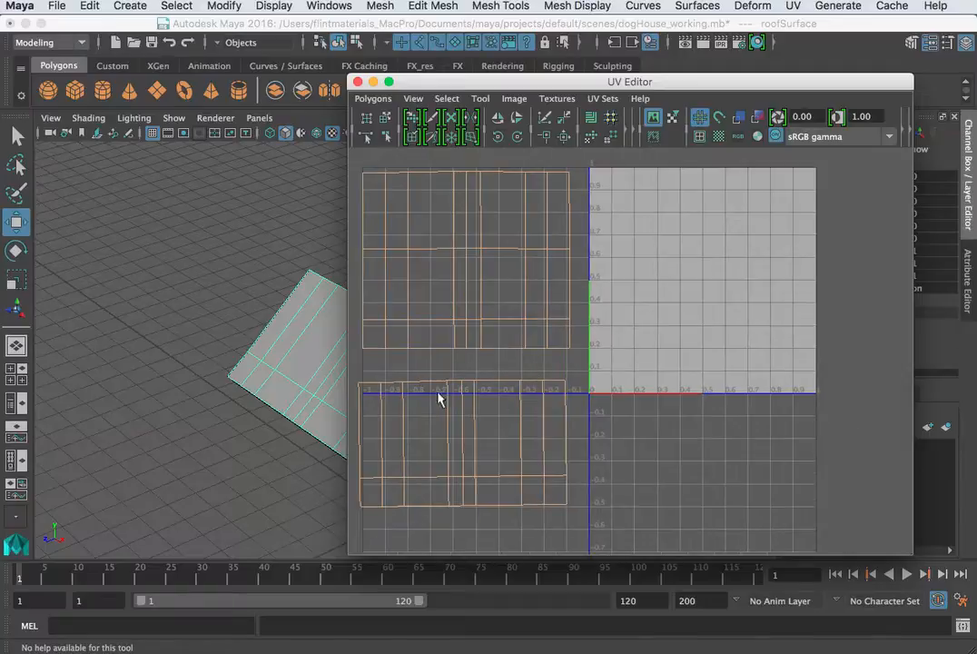
{"action": "right_click_drag", "start_coordinate": [513, 369], "coordinate": [504, 313]}
{"action": "left_click", "coordinate": [558, 349]}
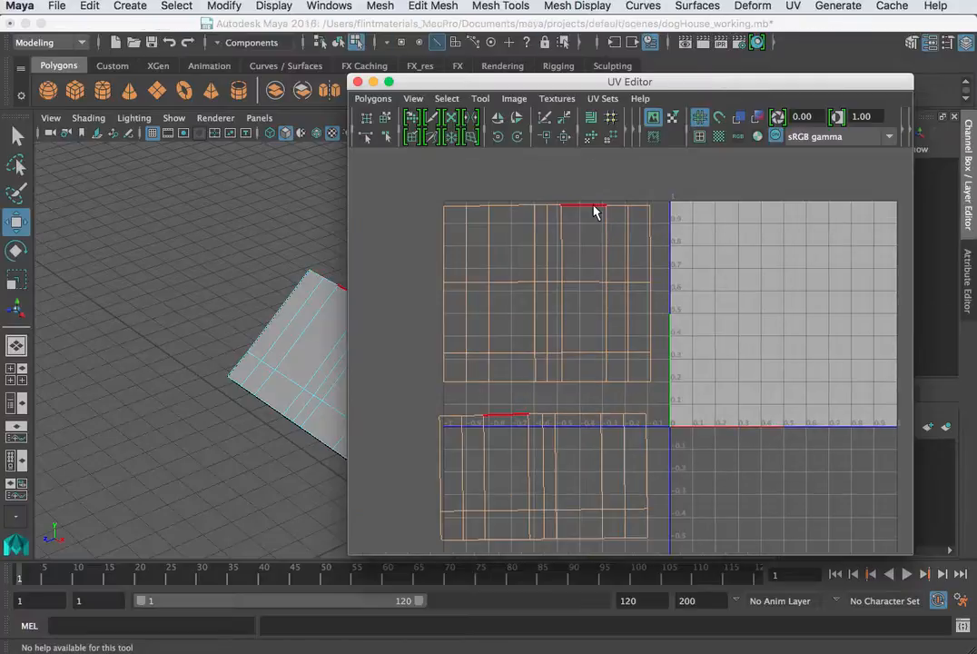
{"action": "left_click", "coordinate": [595, 209]}
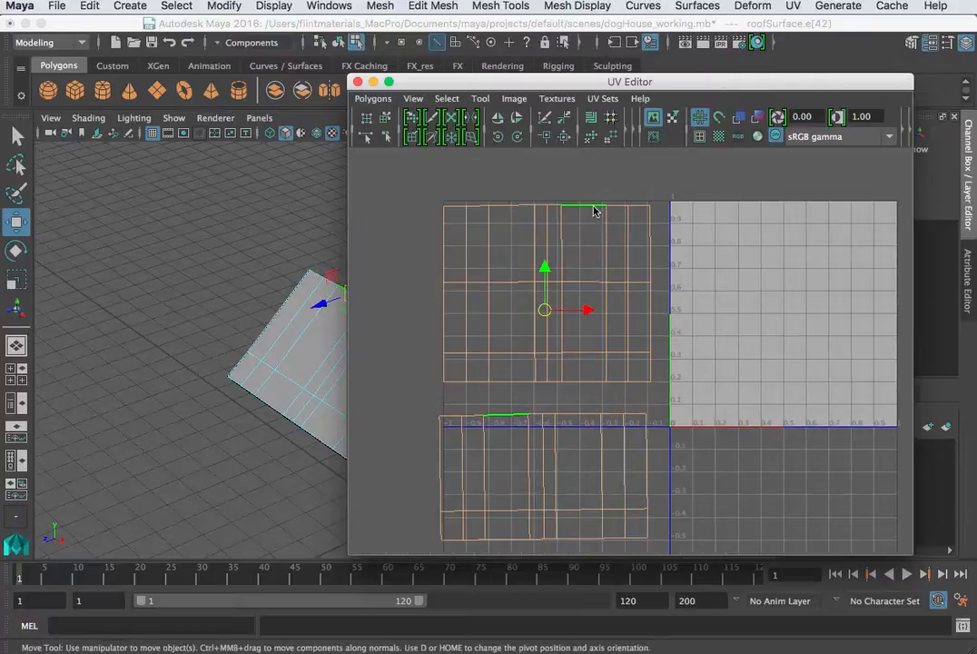
{"action": "left_click", "coordinate": [553, 209]}
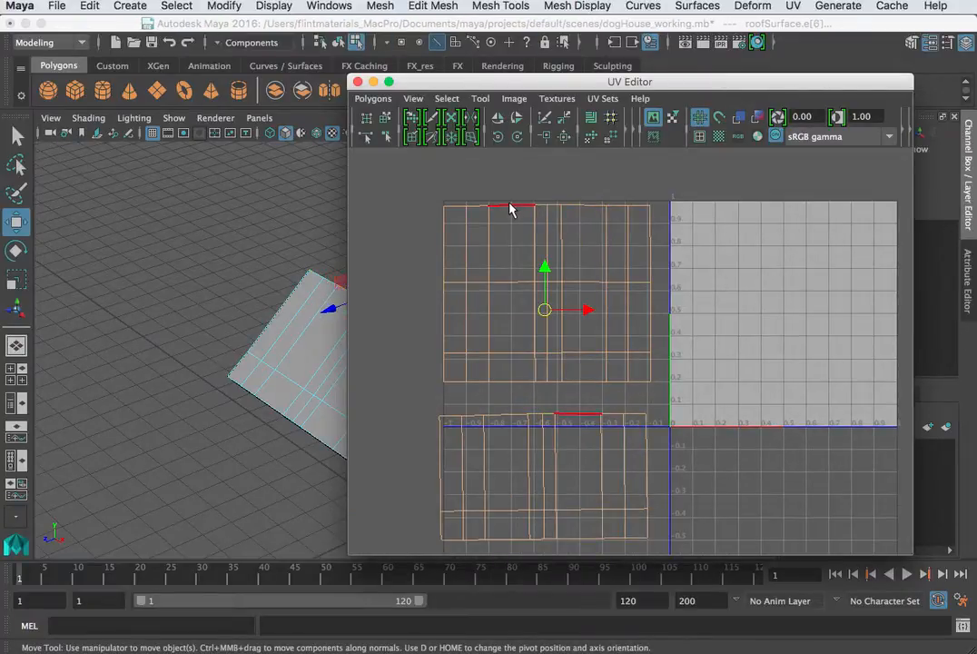
{"action": "left_click", "coordinate": [515, 209]}
{"action": "scroll", "coordinate": [607, 240], "scroll_direction": "up", "scroll_amount": 3}
{"action": "middle_click_drag", "start_coordinate": [608, 249], "coordinate": [634, 400], "text": "alt"}
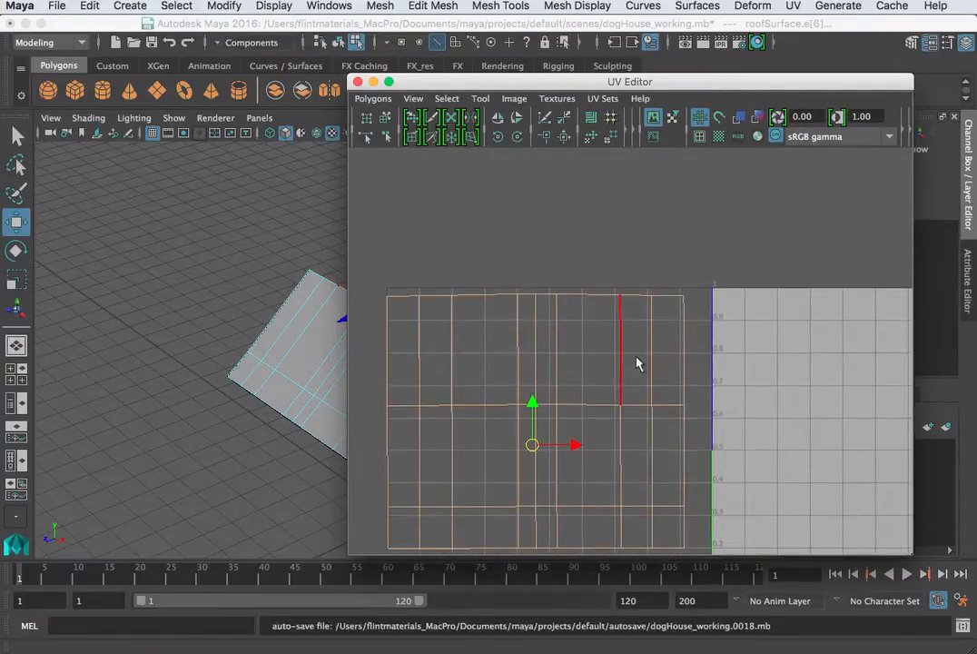
{"action": "left_click", "coordinate": [671, 298]}
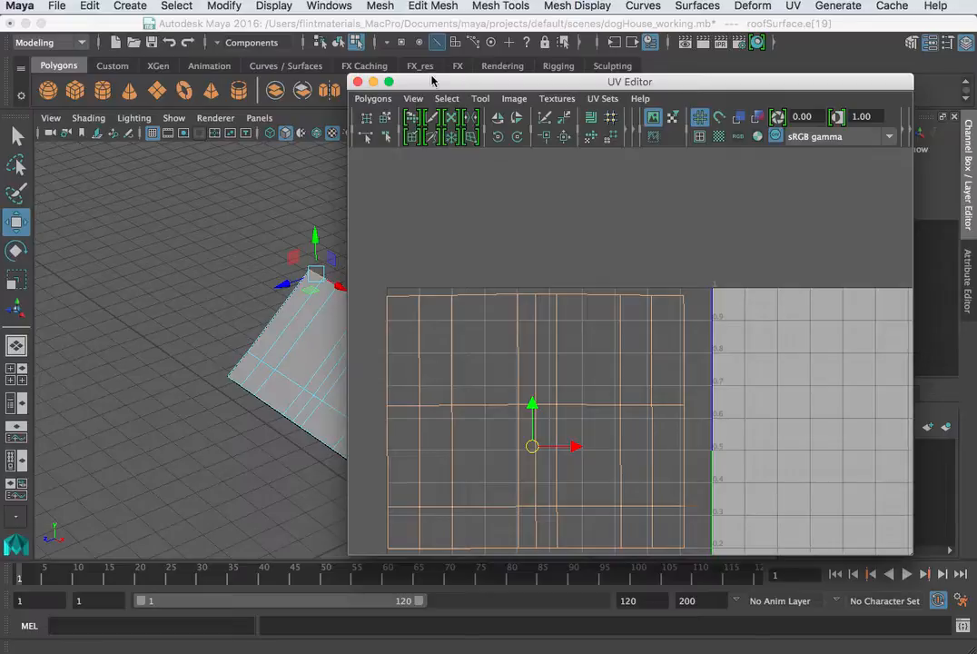
{"action": "left_click_drag", "start_coordinate": [433, 81], "coordinate": [322, 43]}
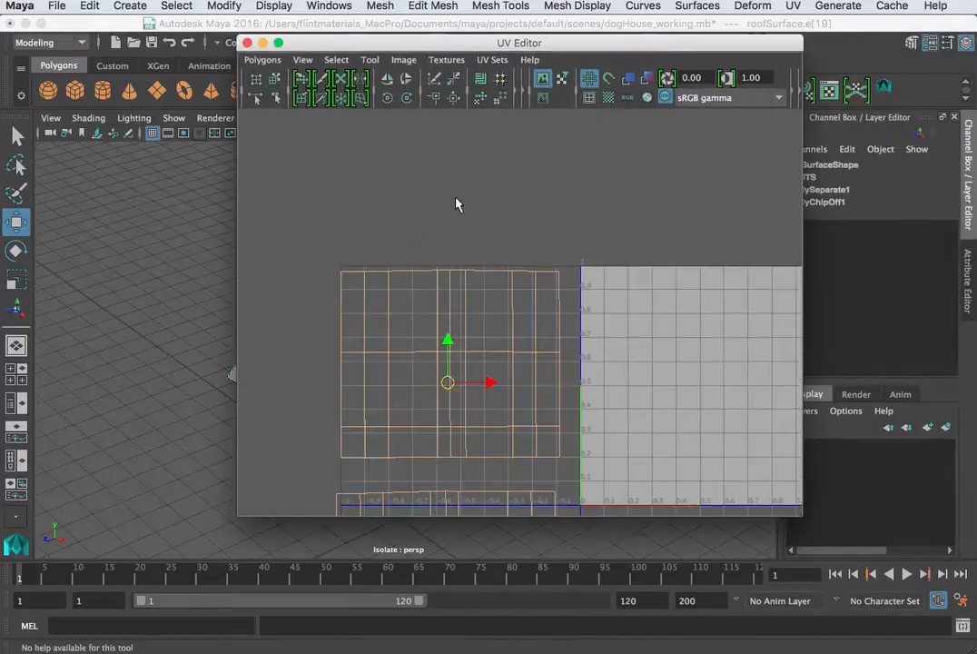
{"action": "left_click", "coordinate": [503, 221]}
{"action": "right_click_drag", "start_coordinate": [502, 221], "coordinate": [200, 283], "text": "alt"}
{"action": "left_click_drag", "start_coordinate": [309, 41], "coordinate": [902, 193]}
{"action": "scroll", "coordinate": [452, 286], "scroll_direction": "down", "scroll_amount": 2}
{"action": "left_click_drag", "start_coordinate": [451, 286], "coordinate": [277, 322], "text": "alt"}
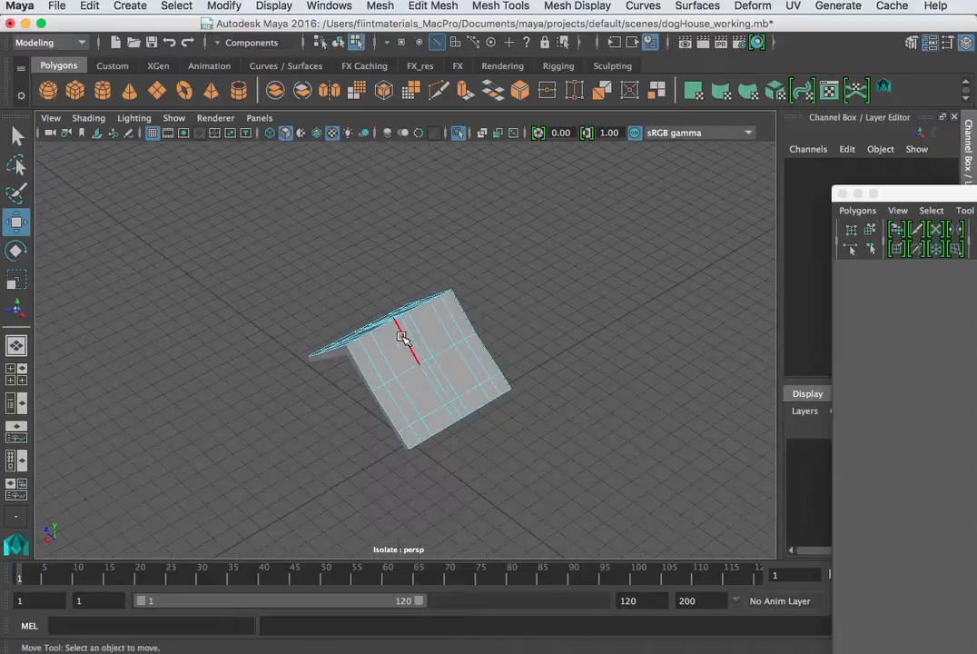
{"action": "key", "text": "F8"}
{"action": "left_click", "coordinate": [456, 360]}
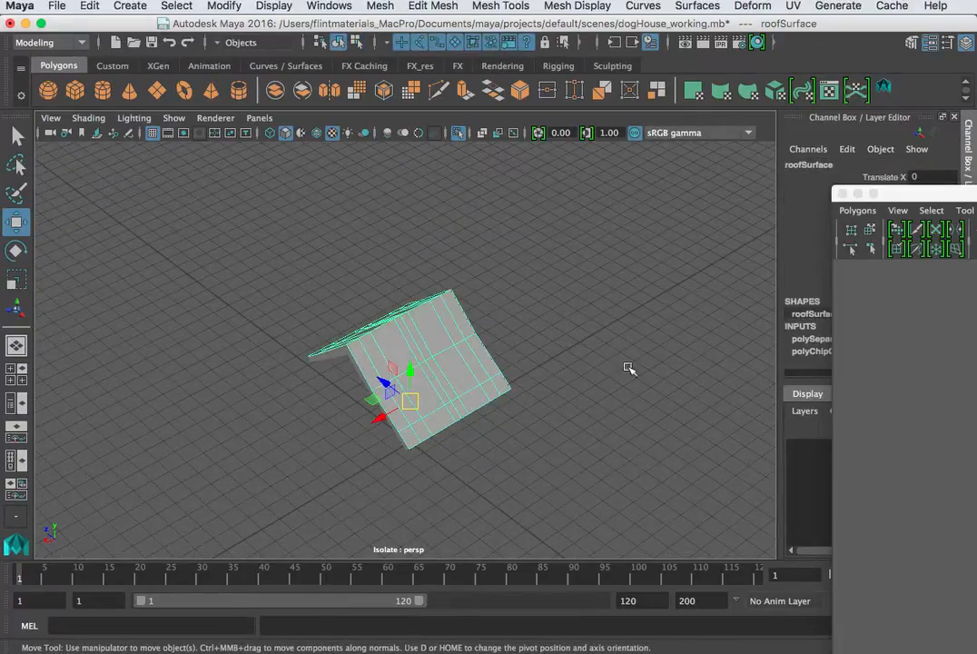
Select the ridge edges shared by the two roofSurface UV shells and join the shells with Move and Sew.
{"action": "left_click_drag", "start_coordinate": [947, 192], "coordinate": [394, 54]}
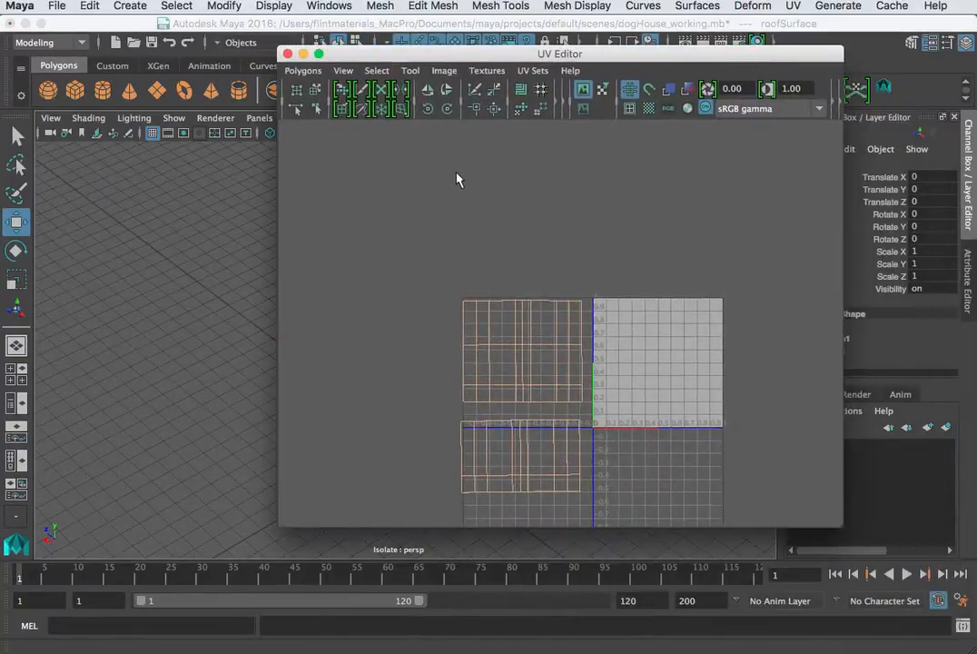
{"action": "scroll", "coordinate": [458, 188], "scroll_direction": "up", "scroll_amount": 5}
{"action": "scroll", "coordinate": [461, 198], "scroll_direction": "down", "scroll_amount": 3}
{"action": "right_click_drag", "start_coordinate": [489, 288], "coordinate": [494, 249]}
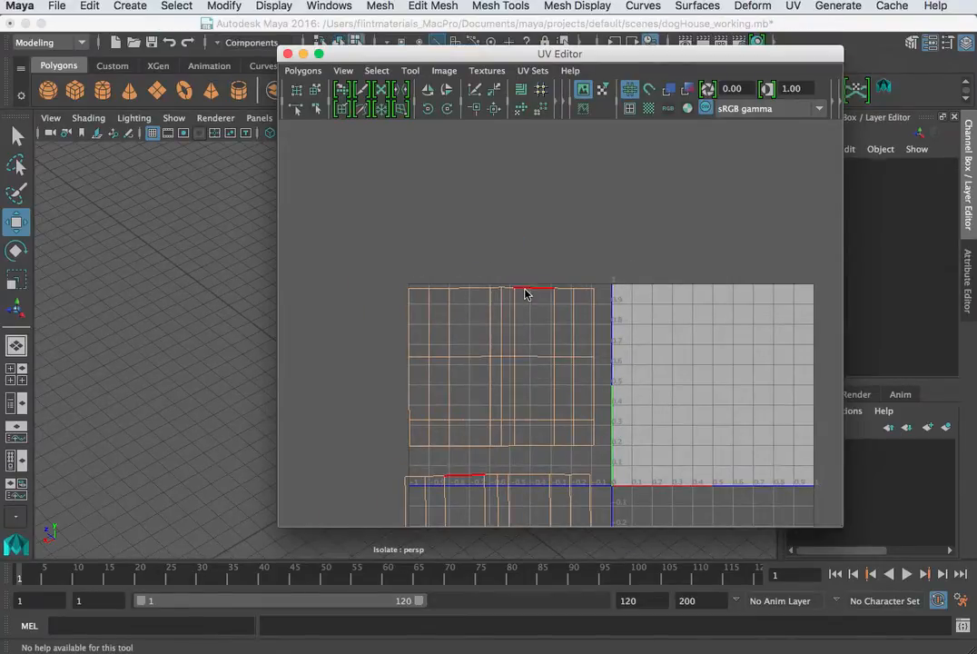
{"action": "left_click", "coordinate": [529, 291]}
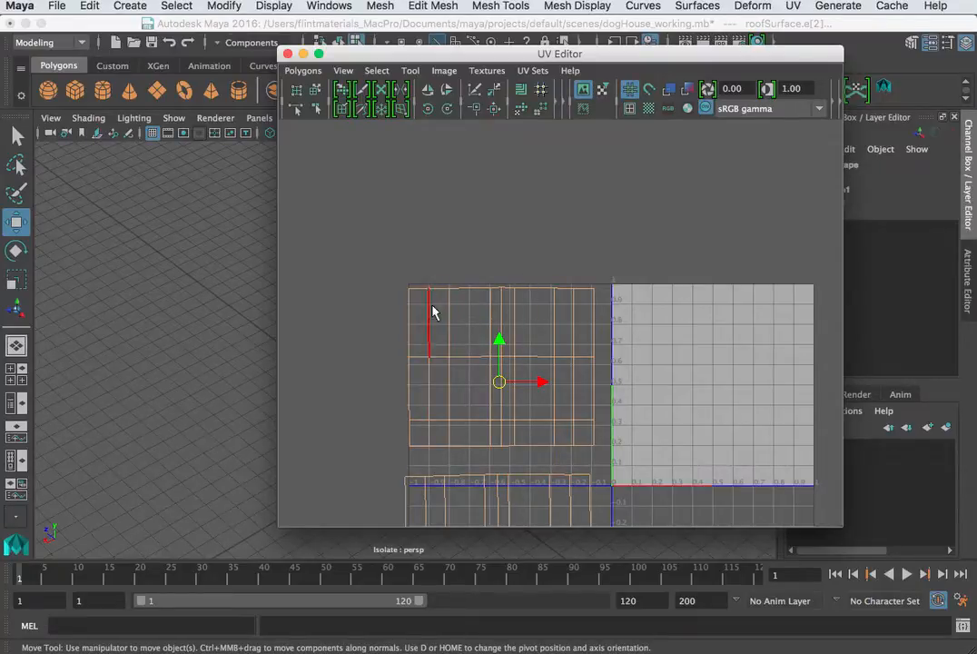
{"action": "left_click", "coordinate": [496, 109]}
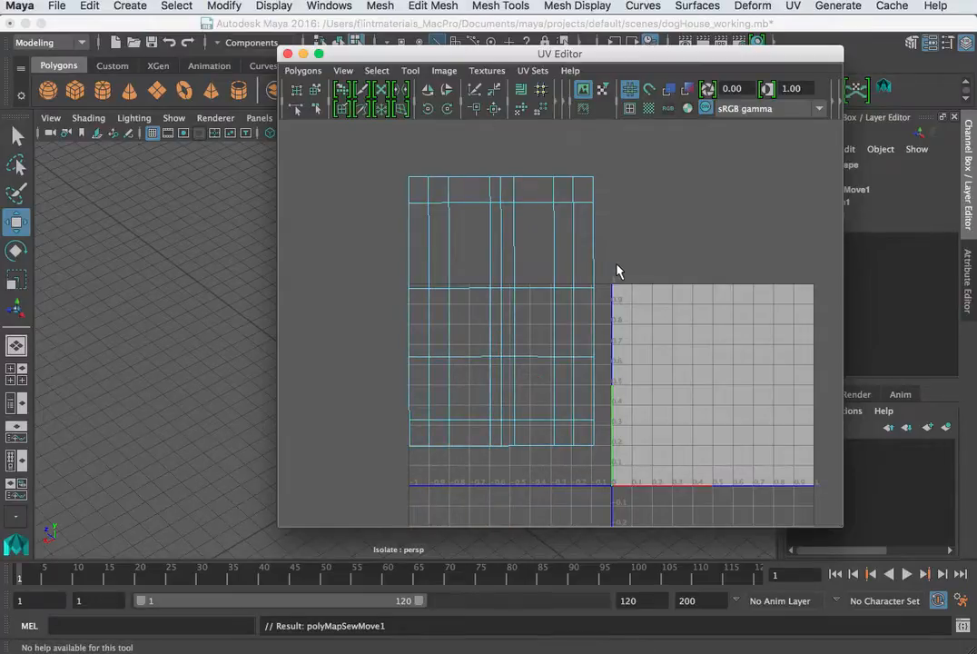
Inspect the sewn roofSurface UV shell up close in the UV Editor for uneven rows and columns.
{"action": "right_click_drag", "start_coordinate": [575, 279], "coordinate": [627, 284]}
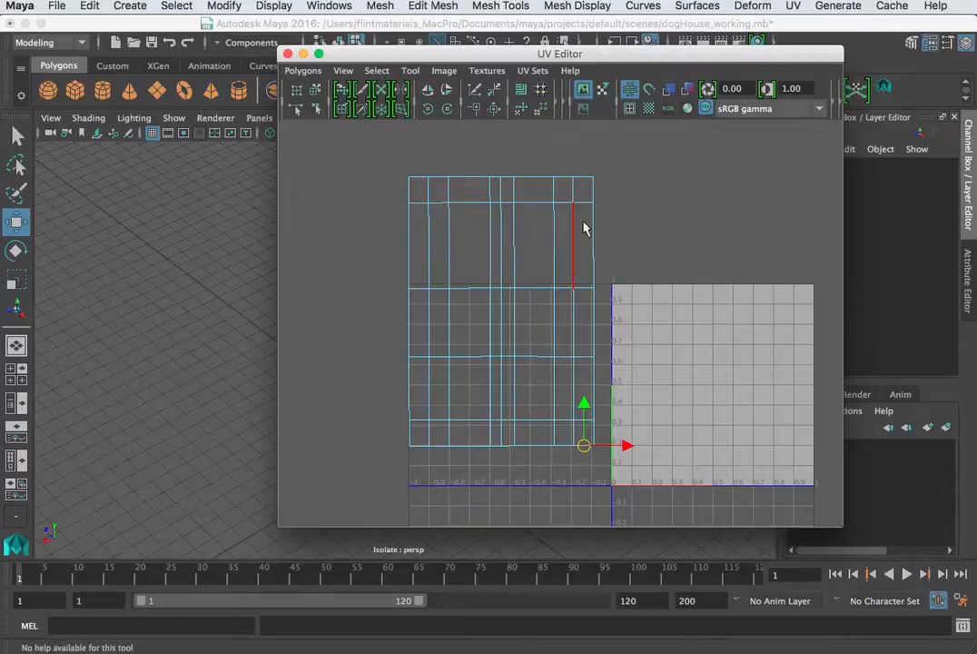
{"action": "left_click_drag", "start_coordinate": [611, 158], "coordinate": [391, 495]}
{"action": "left_click", "coordinate": [648, 251]}
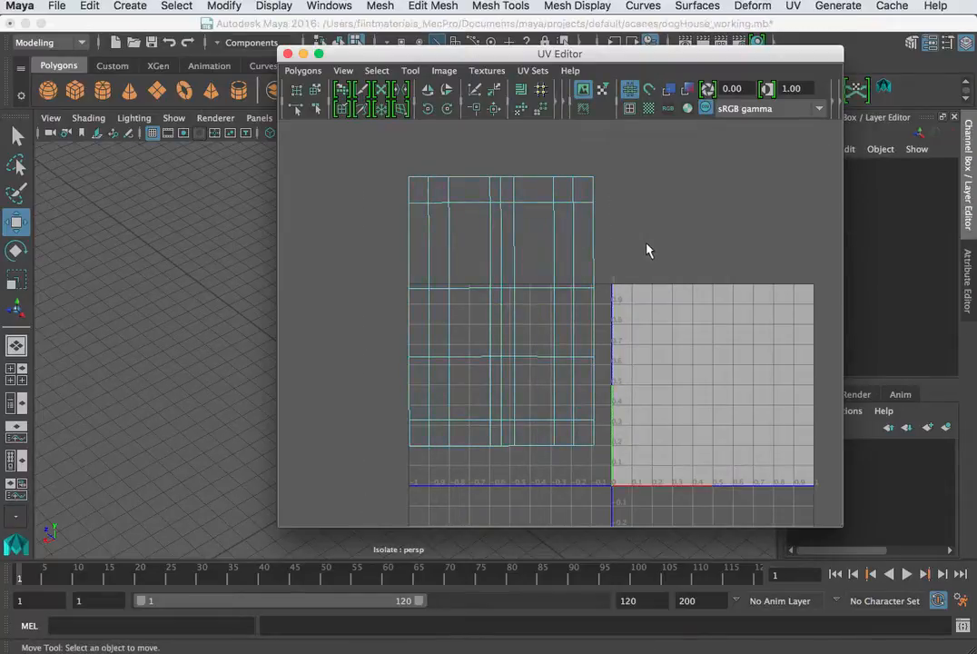
{"action": "scroll", "coordinate": [553, 350], "scroll_direction": "up", "scroll_amount": 4}
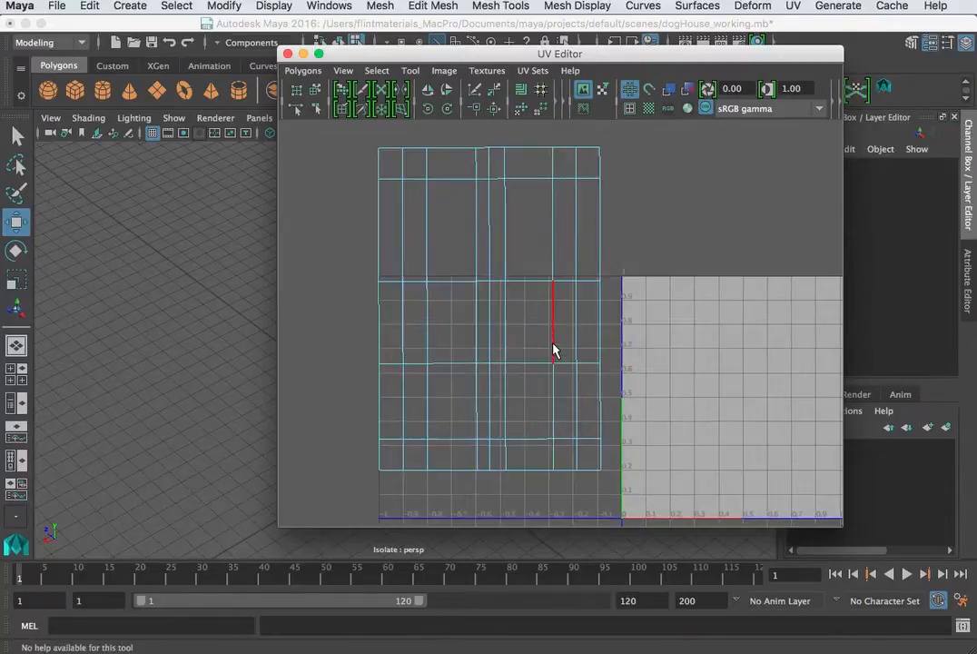
{"action": "scroll", "coordinate": [553, 345], "scroll_direction": "down", "scroll_amount": 2}
{"action": "middle_click_drag", "start_coordinate": [554, 293], "coordinate": [593, 326], "text": "alt"}
{"action": "scroll", "coordinate": [551, 187], "scroll_direction": "up", "scroll_amount": 2}
{"action": "scroll", "coordinate": [550, 192], "scroll_direction": "up", "scroll_amount": 1}
{"action": "middle_click_drag", "start_coordinate": [550, 192], "coordinate": [570, 375], "text": "alt"}
{"action": "scroll", "coordinate": [666, 270], "scroll_direction": "up", "scroll_amount": 3}
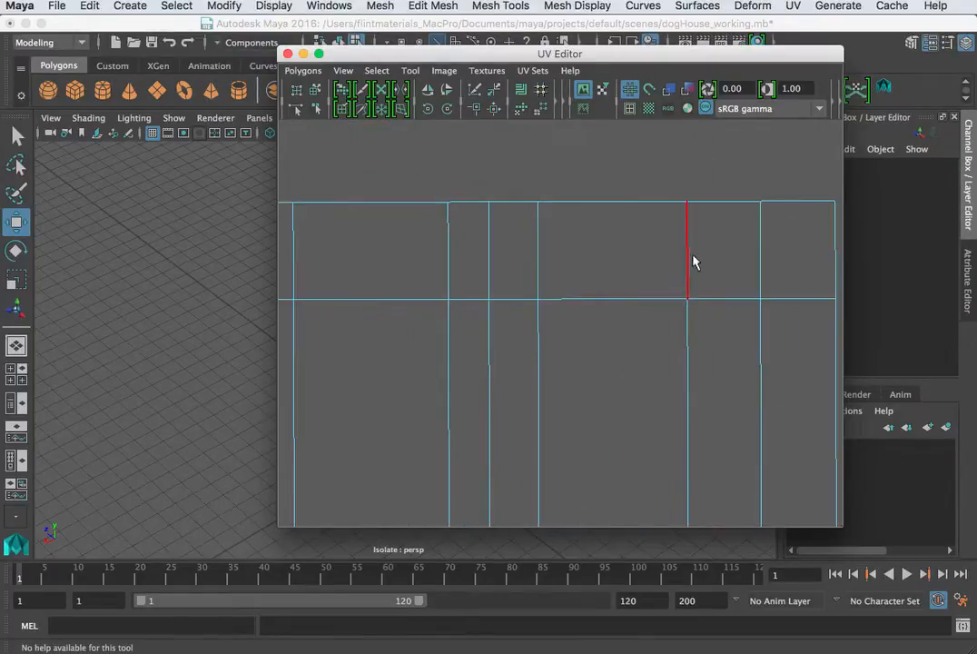
{"action": "scroll", "coordinate": [737, 258], "scroll_direction": "up", "scroll_amount": 1}
{"action": "scroll", "coordinate": [738, 258], "scroll_direction": "down", "scroll_amount": 6}
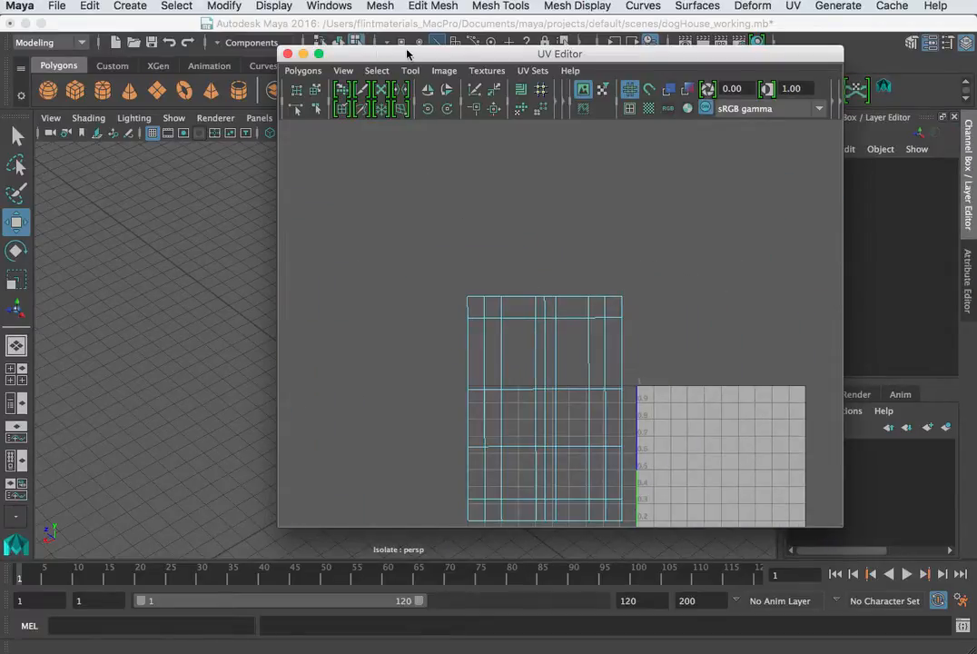
{"action": "left_click_drag", "start_coordinate": [411, 56], "coordinate": [488, 99]}
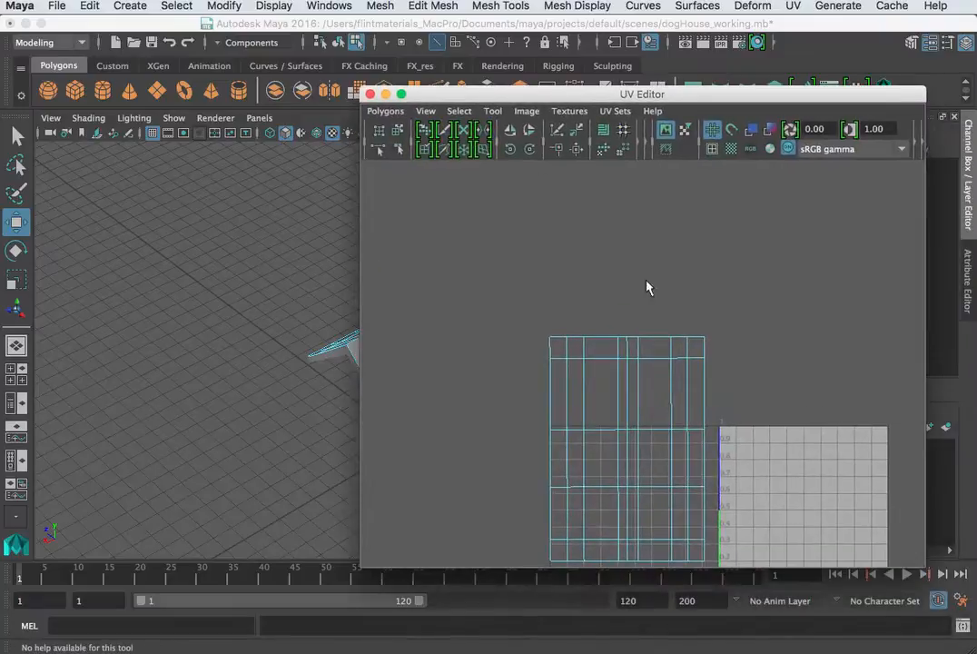
Select the horizontal rows of roofSurface UVs one after another with the Scale tool to check how straight they are.
{"action": "scroll", "coordinate": [663, 299], "scroll_direction": "up", "scroll_amount": 3}
{"action": "right_click", "coordinate": [673, 311]}
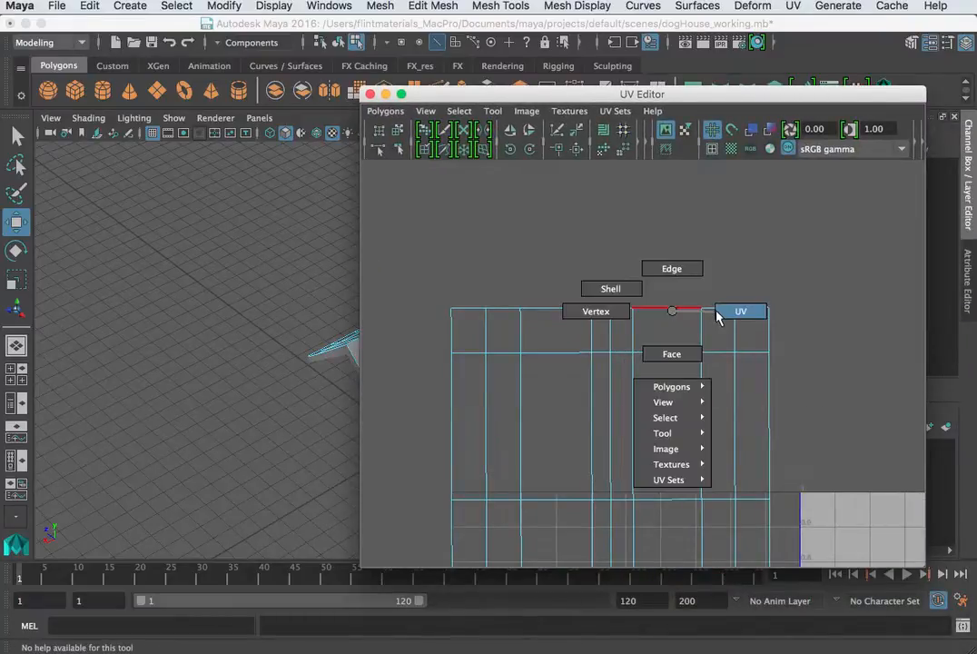
{"action": "left_click", "coordinate": [740, 311]}
{"action": "left_click_drag", "start_coordinate": [823, 269], "coordinate": [445, 329]}
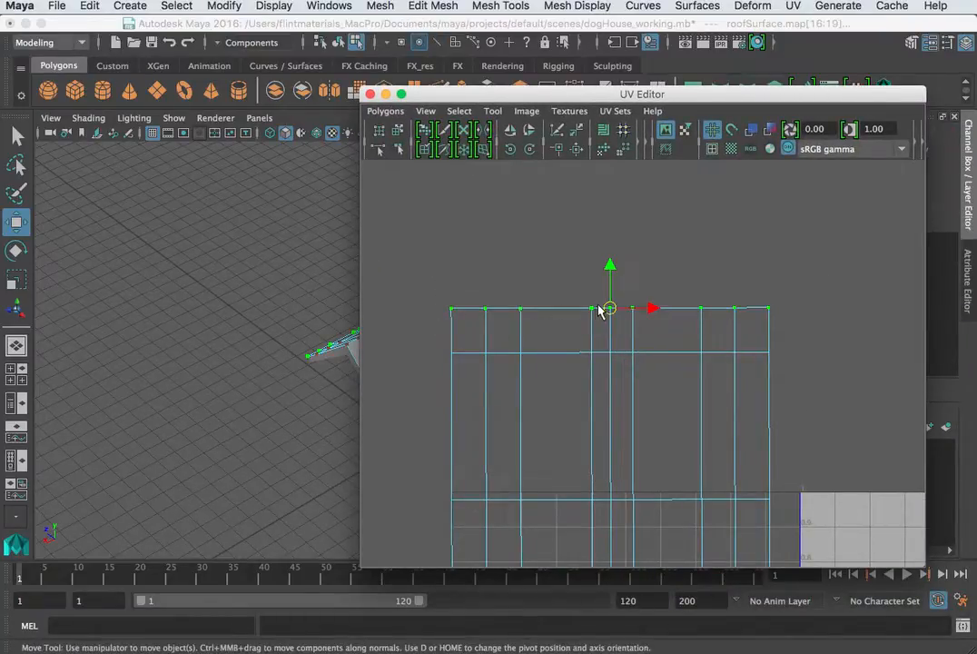
{"action": "key", "text": "r"}
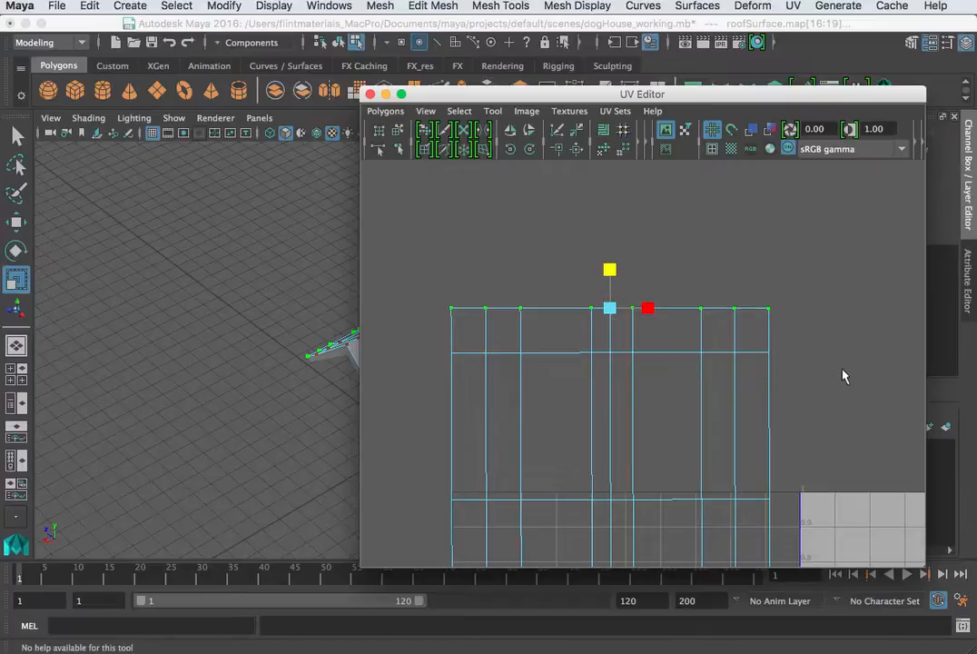
{"action": "left_click_drag", "start_coordinate": [810, 345], "coordinate": [471, 385]}
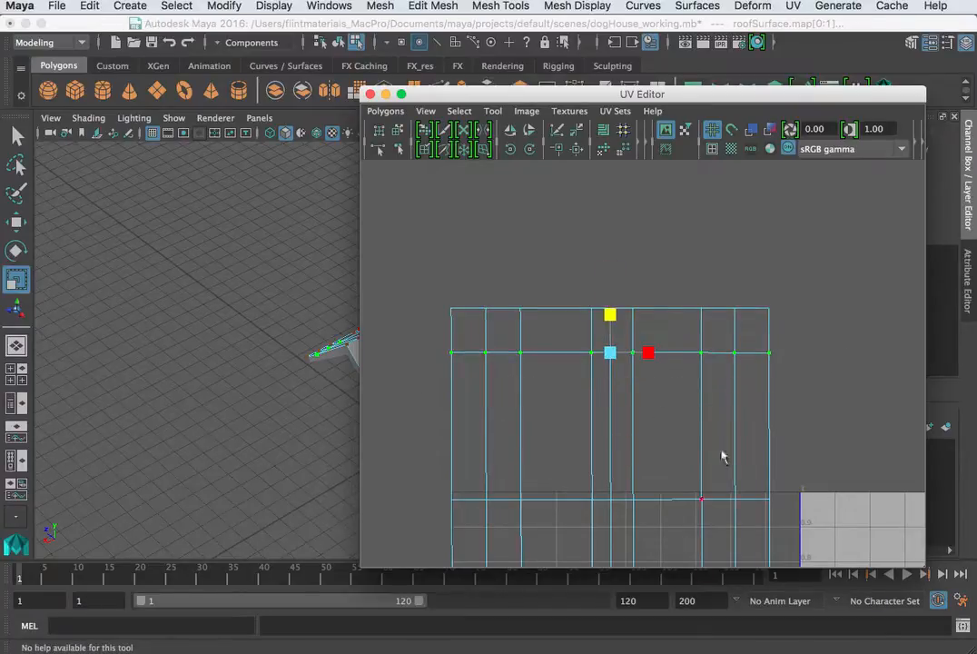
{"action": "left_click_drag", "start_coordinate": [822, 476], "coordinate": [512, 505]}
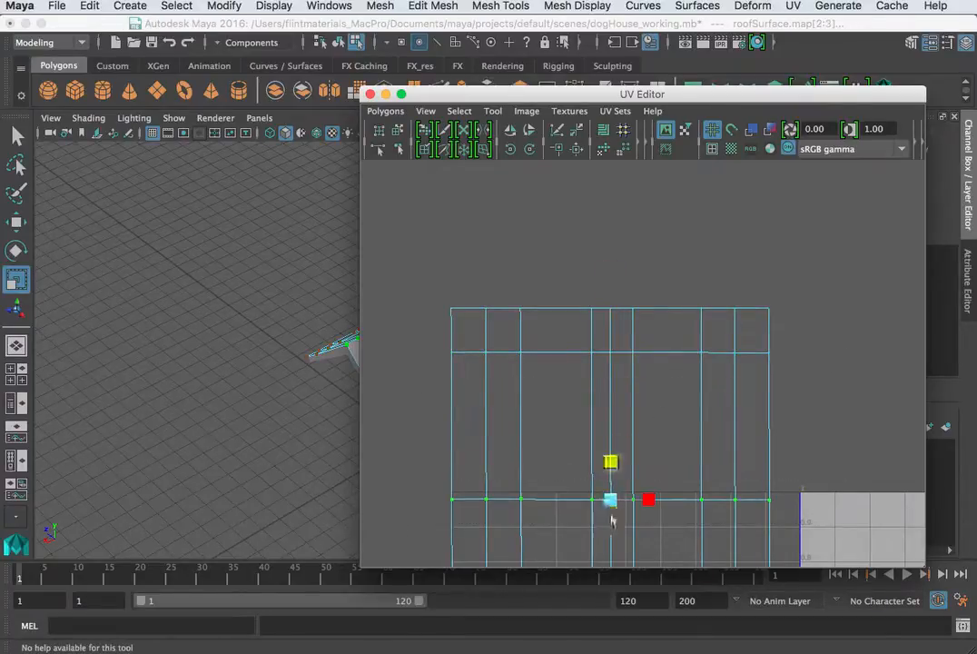
{"action": "middle_click_drag", "start_coordinate": [656, 537], "coordinate": [639, 244], "text": "alt"}
{"action": "left_click_drag", "start_coordinate": [774, 465], "coordinate": [424, 490]}
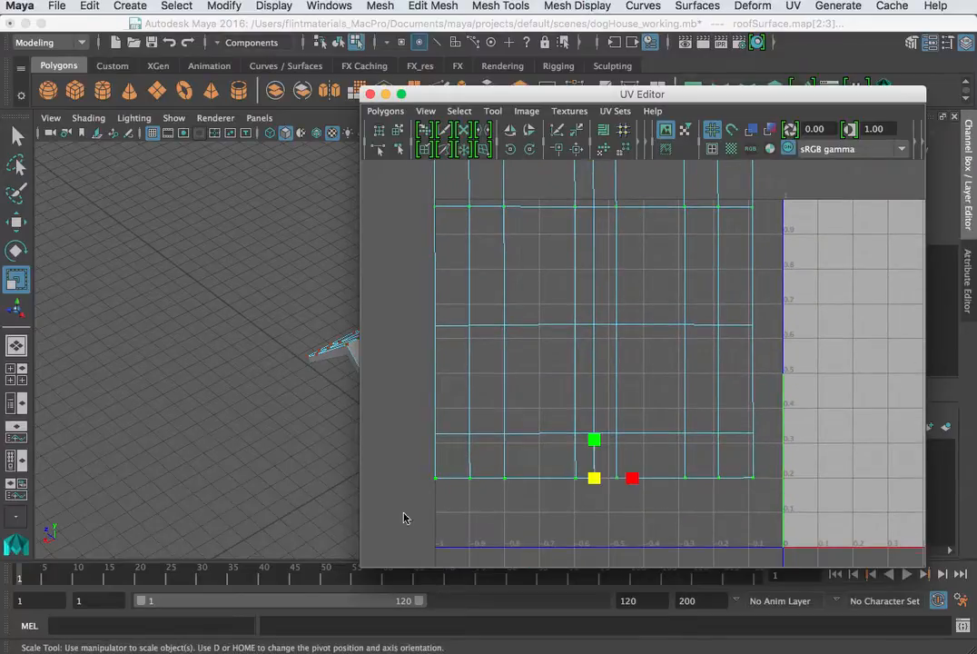
{"action": "scroll", "coordinate": [638, 461], "scroll_direction": "down", "scroll_amount": 3}
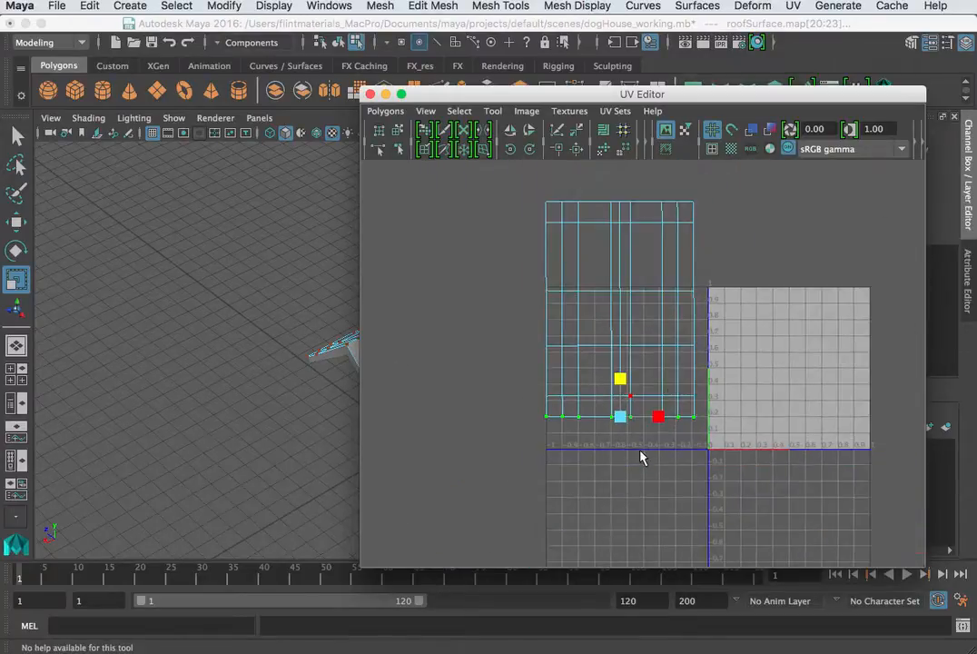
Select all roofSurface UVs, scale and move the shell to fit inside the 0–1 UV square, and close the UV Editor.
{"action": "right_click_drag", "start_coordinate": [673, 286], "coordinate": [683, 277]}
{"action": "right_click_drag", "start_coordinate": [673, 296], "coordinate": [738, 294]}
{"action": "left_click_drag", "start_coordinate": [698, 181], "coordinate": [467, 430]}
{"action": "left_click_drag", "start_coordinate": [624, 311], "coordinate": [794, 371]}
{"action": "key", "text": "w"}
{"action": "key", "text": "r"}
{"action": "key", "text": "w"}
{"action": "left_click", "coordinate": [787, 222]}
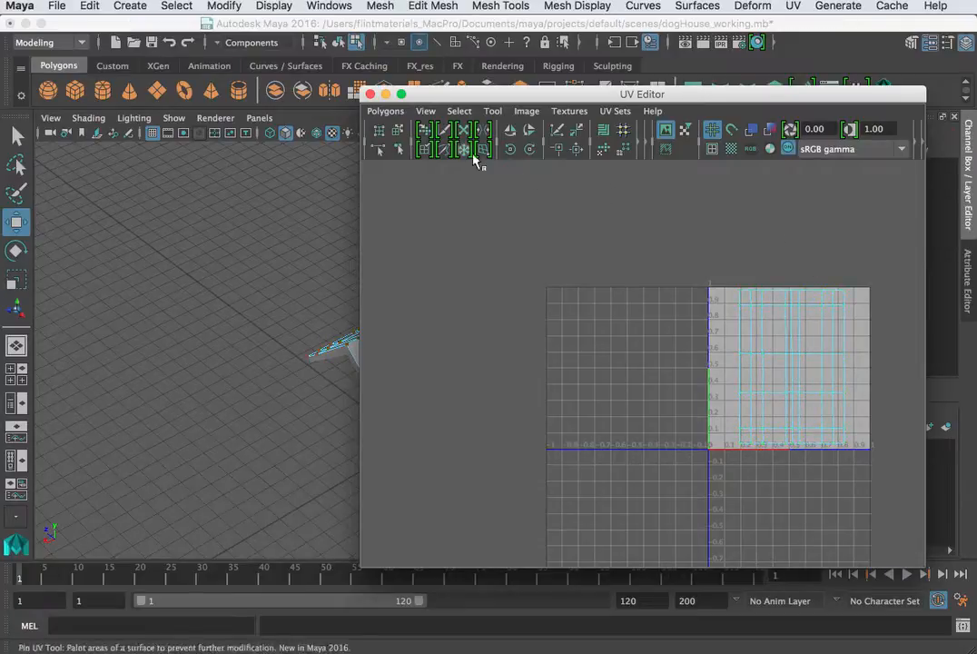
{"action": "left_click", "coordinate": [370, 94]}
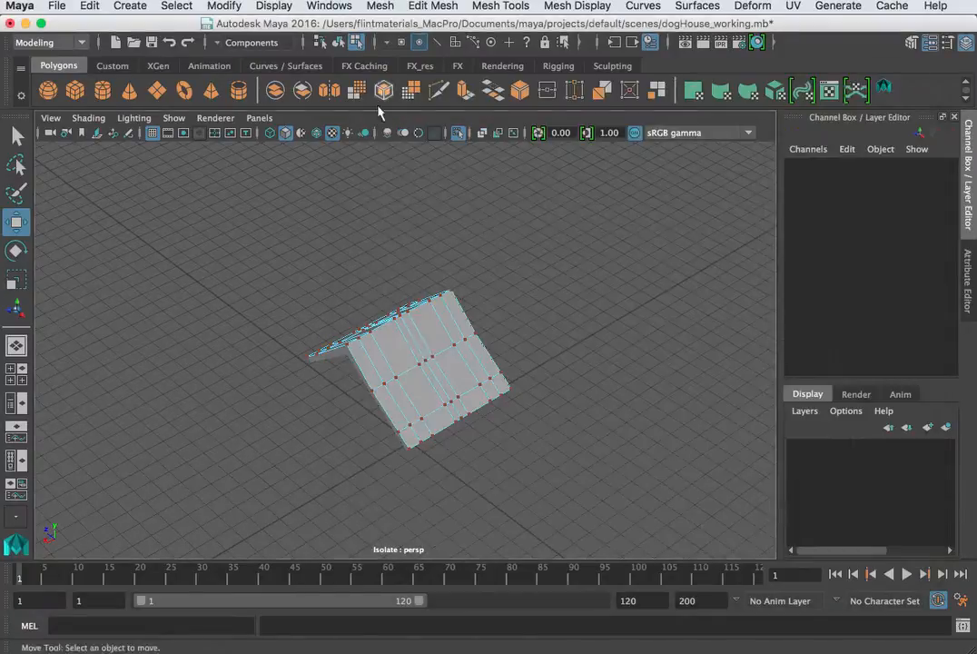
Select roofSurface in object mode and assign a new Blinn material to it.
{"action": "right_click_drag", "start_coordinate": [428, 345], "coordinate": [456, 339]}
{"action": "left_click", "coordinate": [456, 339]}
{"action": "key", "text": "f"}
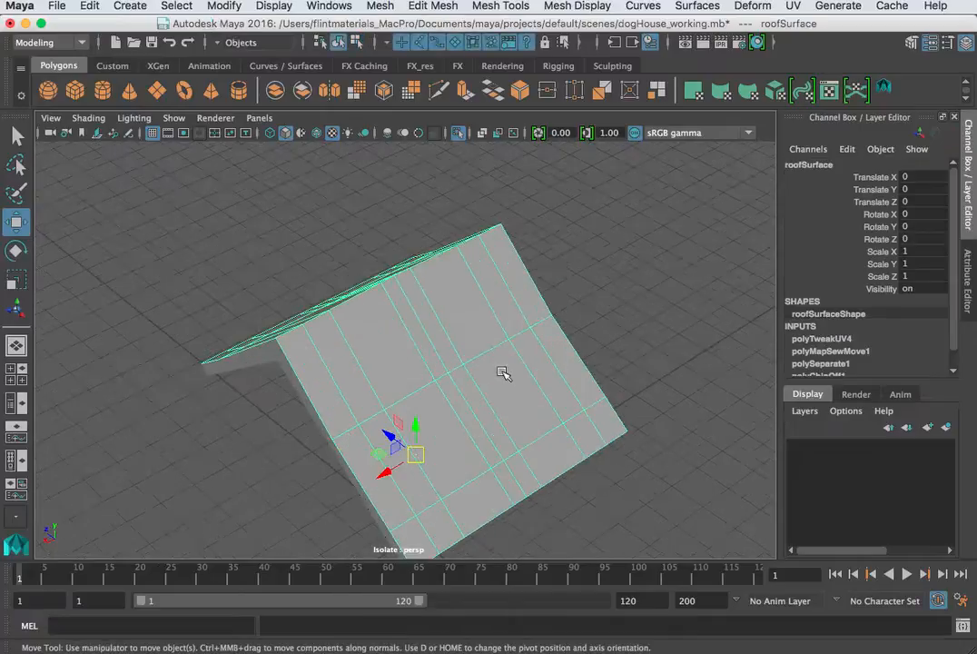
{"action": "left_click_drag", "start_coordinate": [501, 376], "coordinate": [358, 401], "text": "alt"}
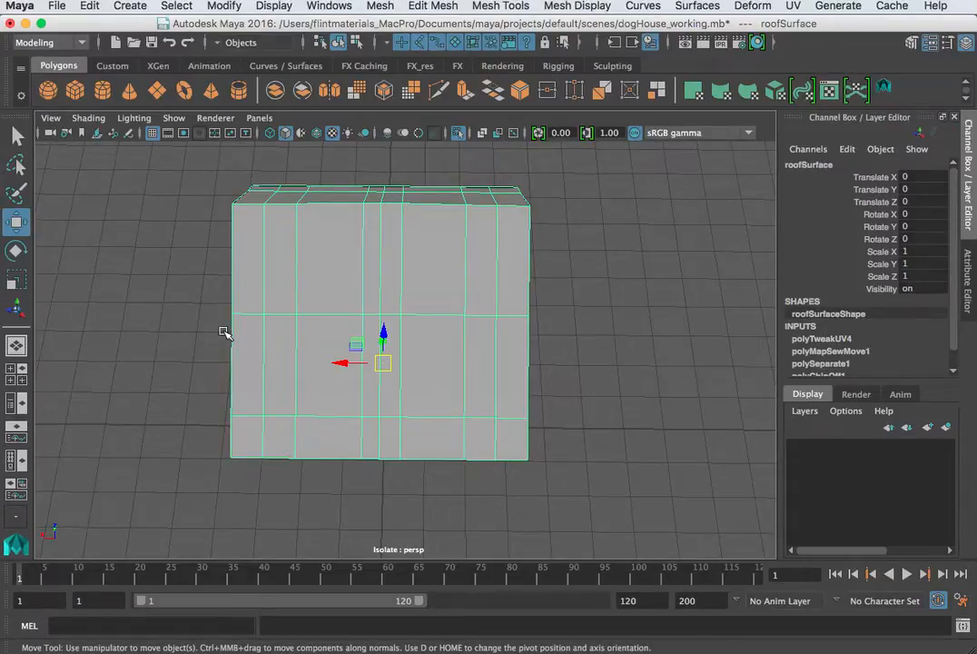
{"action": "left_click_drag", "start_coordinate": [215, 342], "coordinate": [181, 405], "text": "alt"}
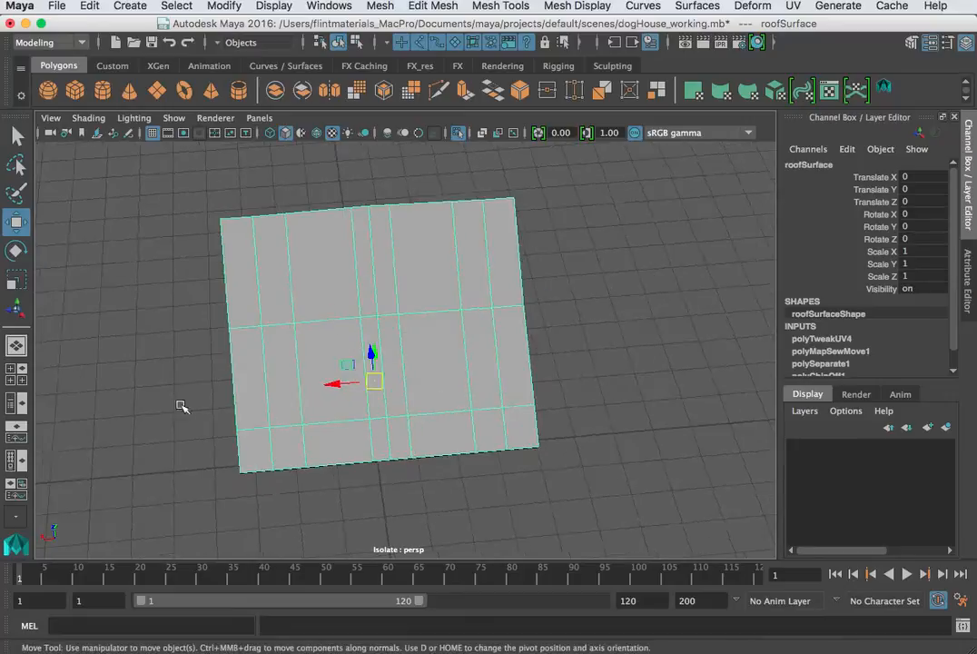
{"action": "right_click", "coordinate": [353, 261]}
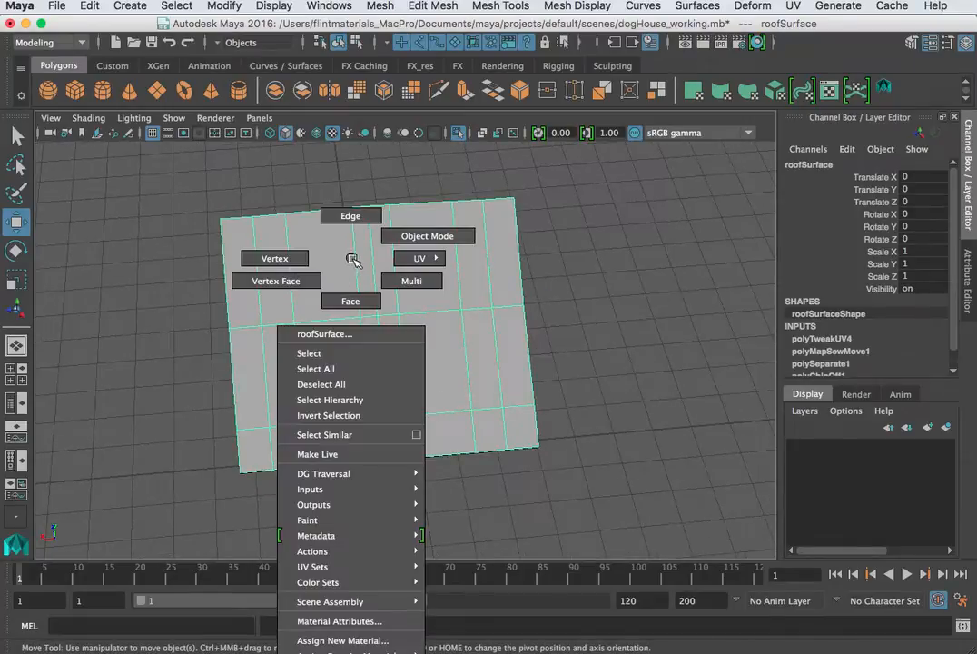
{"action": "left_click", "coordinate": [368, 643]}
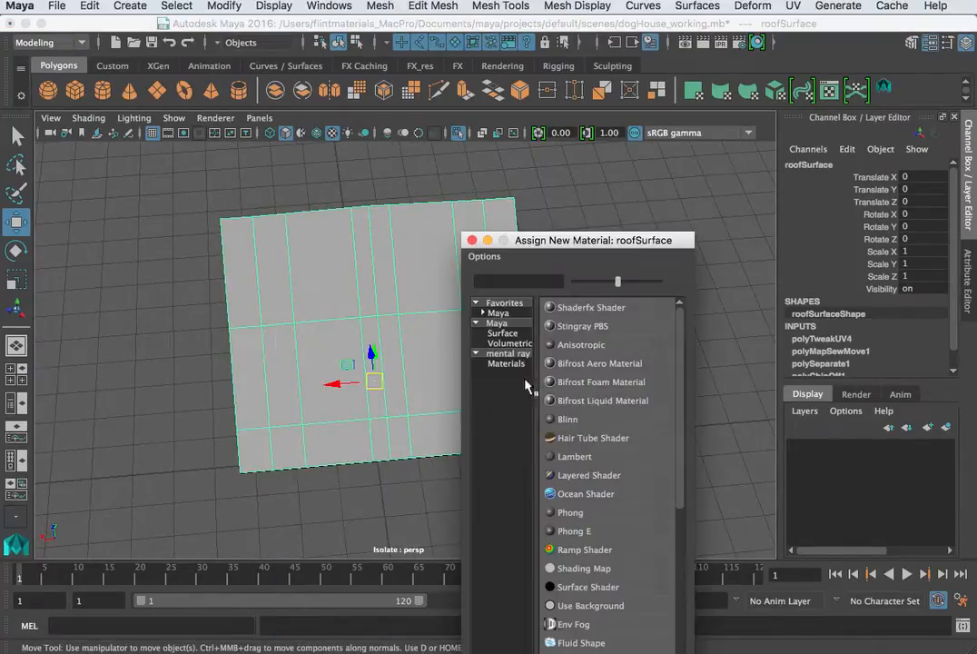
{"action": "left_click", "coordinate": [581, 421]}
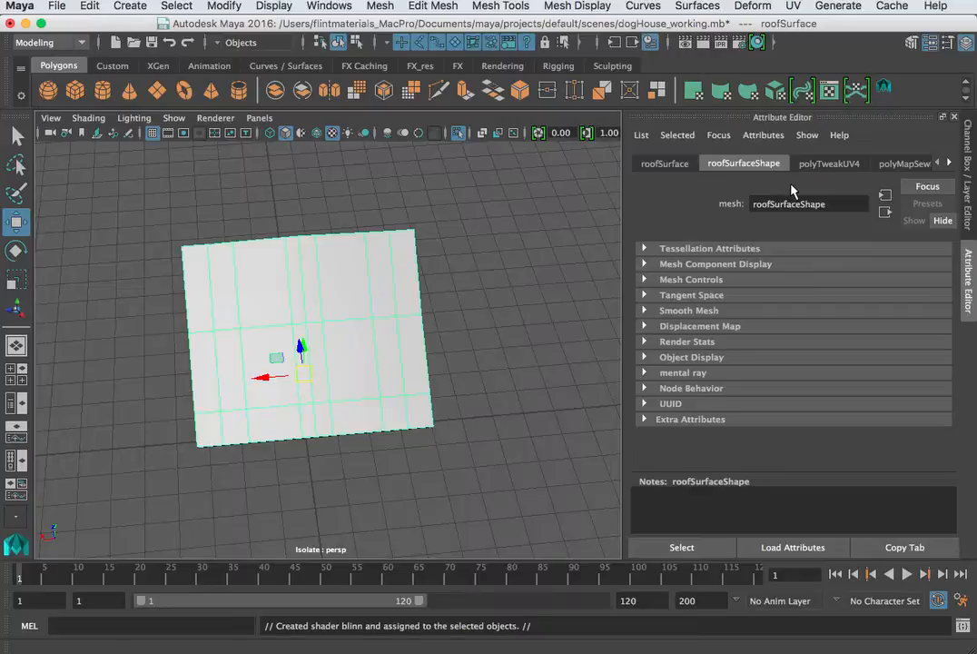
Rename the new Blinn material on roofSurface as roofMaterial1.
{"action": "left_click", "coordinate": [950, 162]}
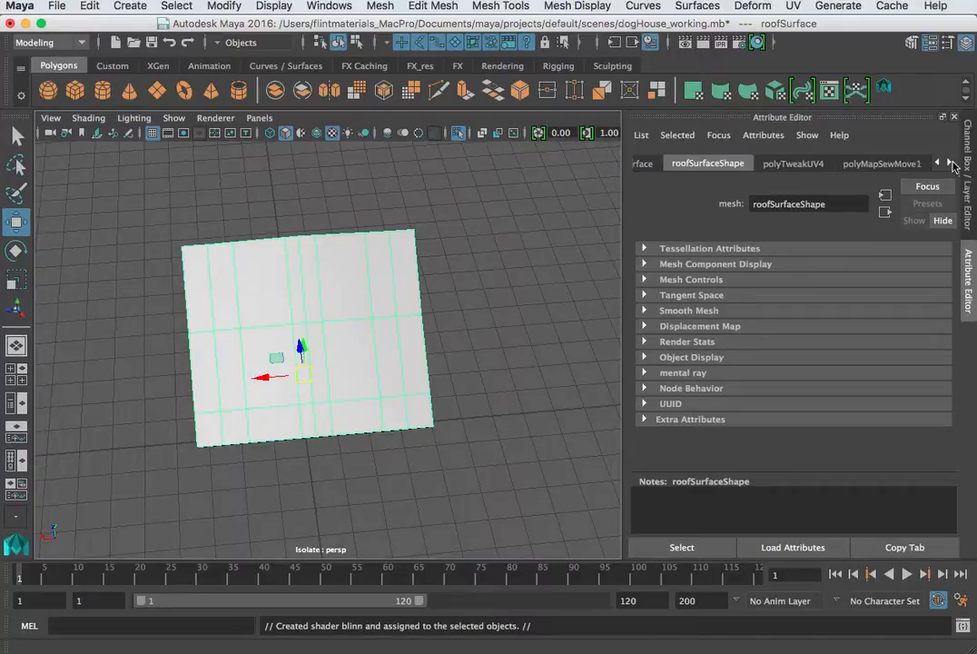
{"action": "left_click", "coordinate": [950, 163]}
{"action": "left_click", "coordinate": [909, 165]}
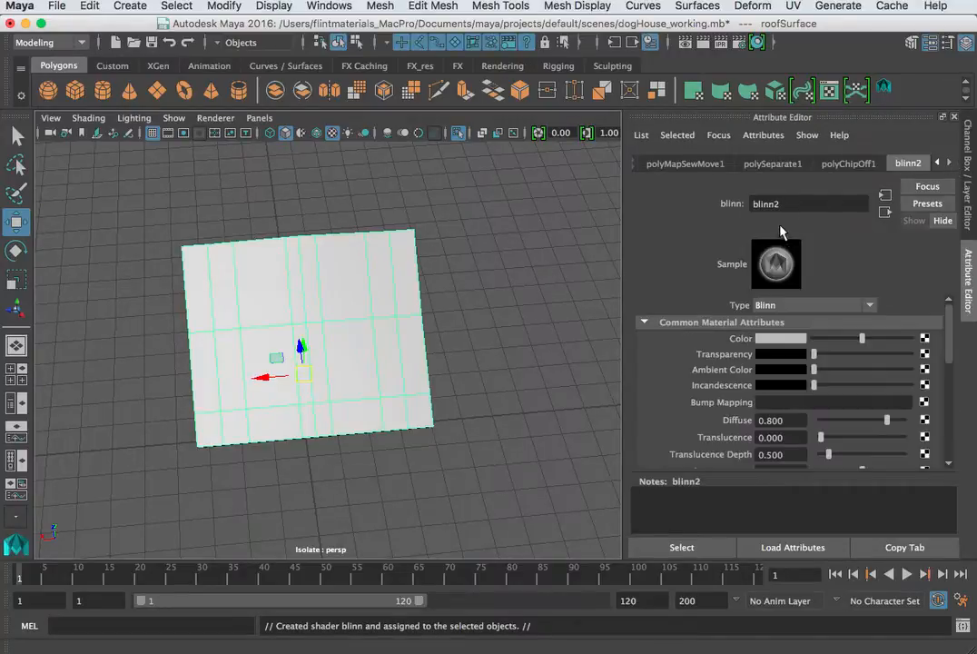
{"action": "left_click_drag", "start_coordinate": [800, 204], "coordinate": [683, 209]}
{"action": "type", "text": "roofMaterial"}
{"action": "key", "text": "Return"}
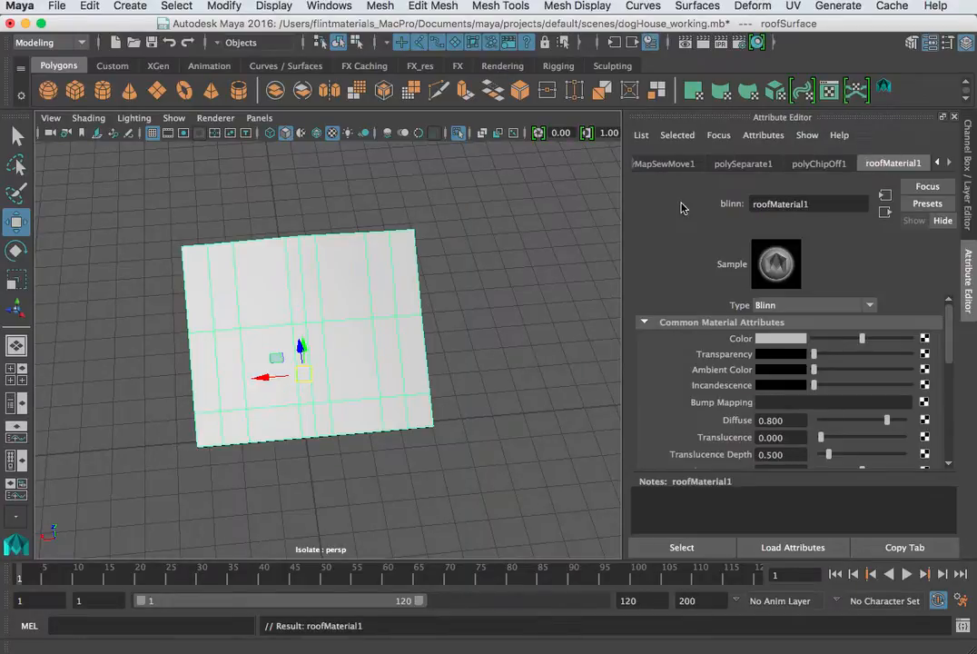
Connect a Ramp texture to the Color attribute of roofMaterial1 and view the gradient on the roof.
{"action": "left_click_drag", "start_coordinate": [284, 322], "coordinate": [254, 305], "text": "alt"}
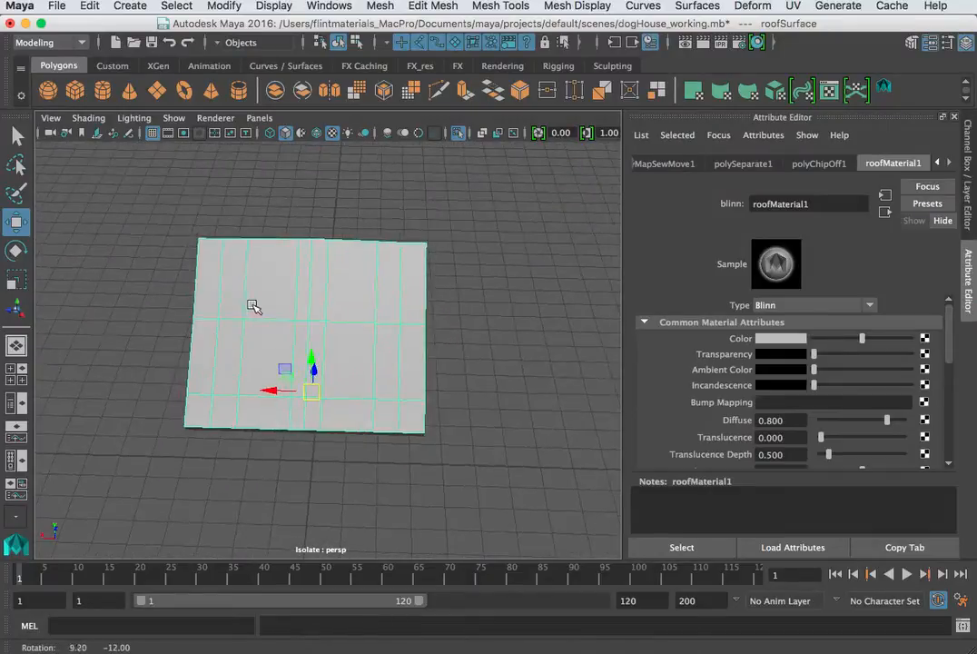
{"action": "left_click", "coordinate": [924, 339]}
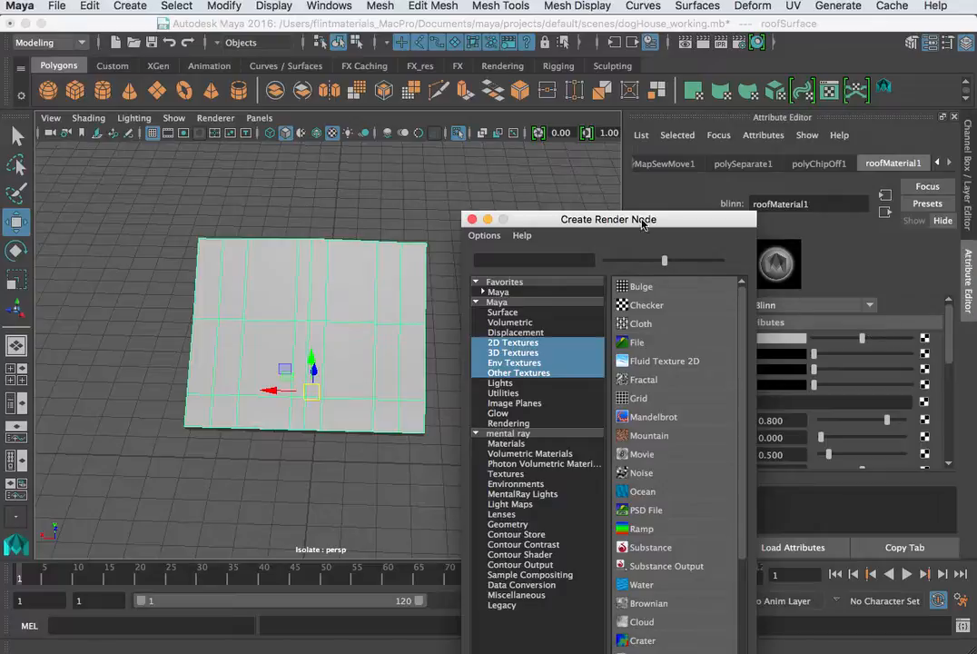
{"action": "left_click_drag", "start_coordinate": [642, 223], "coordinate": [712, 76]}
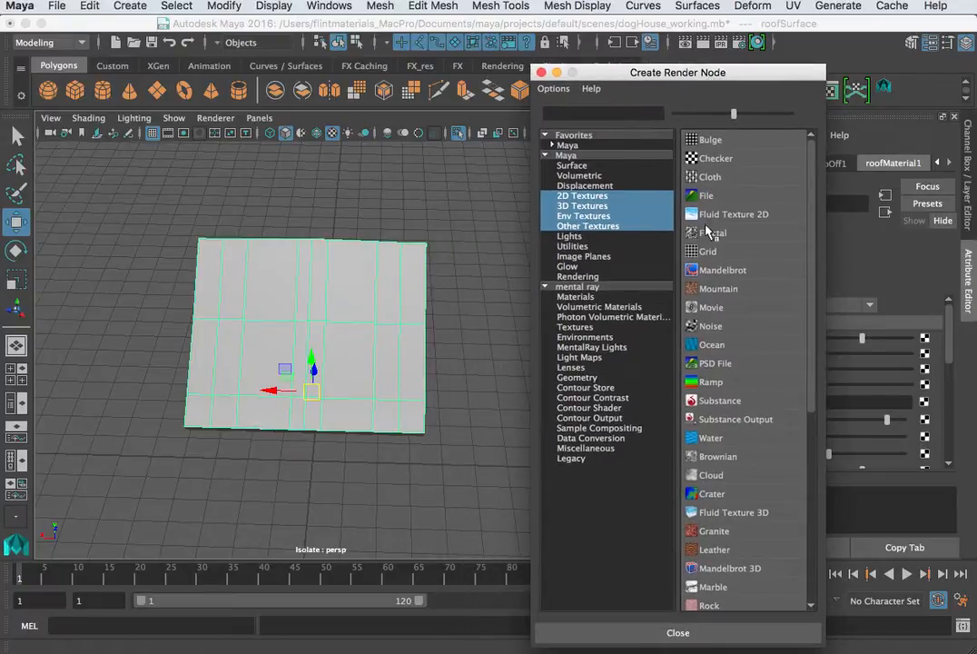
{"action": "left_click", "coordinate": [699, 385]}
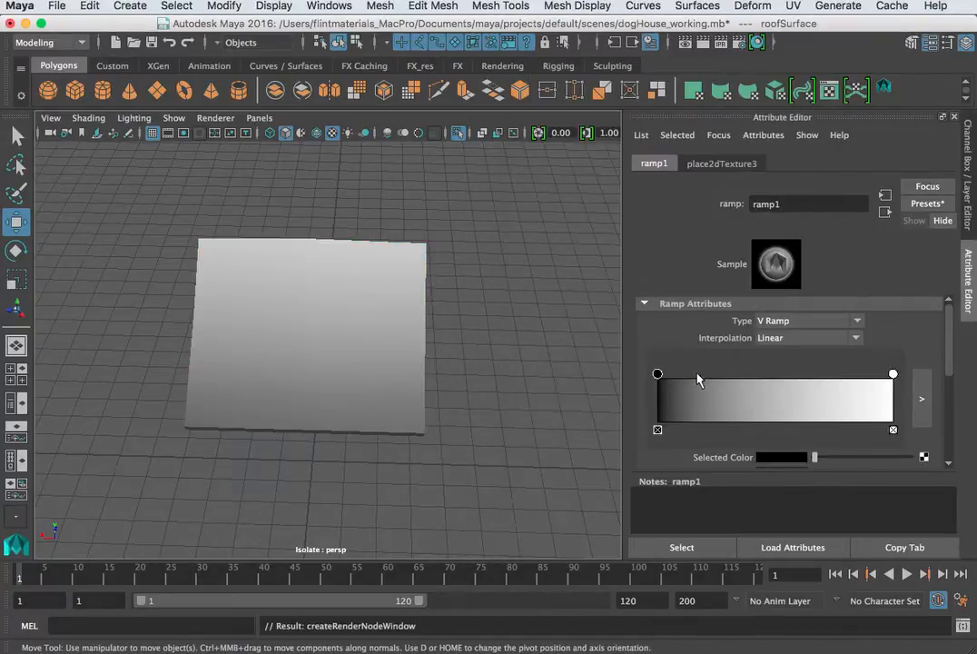
{"action": "scroll", "coordinate": [486, 385], "scroll_direction": "down", "scroll_amount": 3}
{"action": "left_click_drag", "start_coordinate": [486, 385], "coordinate": [403, 382], "text": "alt"}
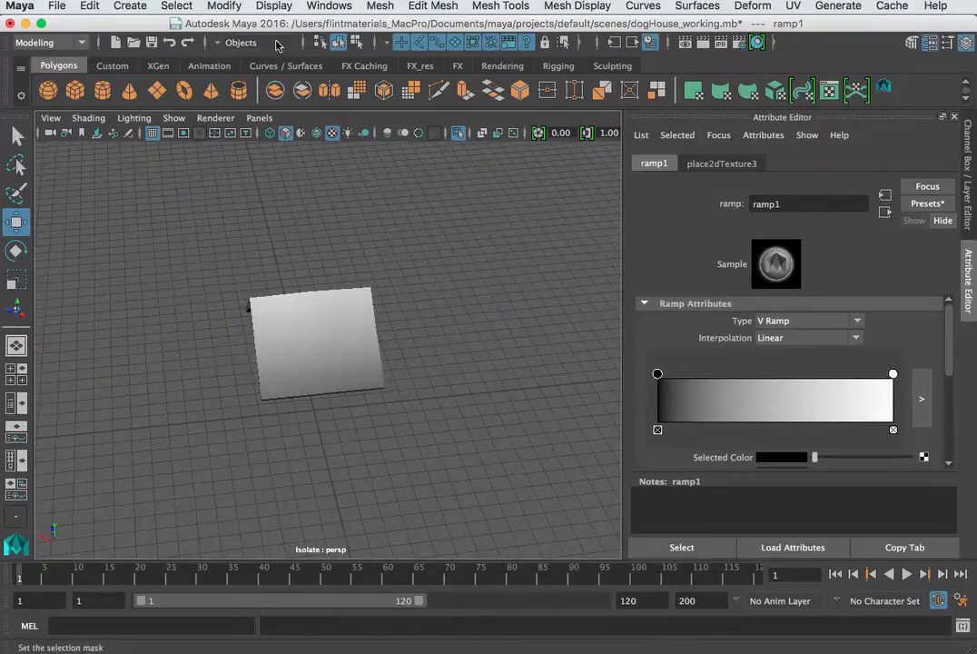
View the roofSurface UVs over the ramp texture in the UV Editor, and clear the editor from the viewport.
{"action": "left_click", "coordinate": [336, 7]}
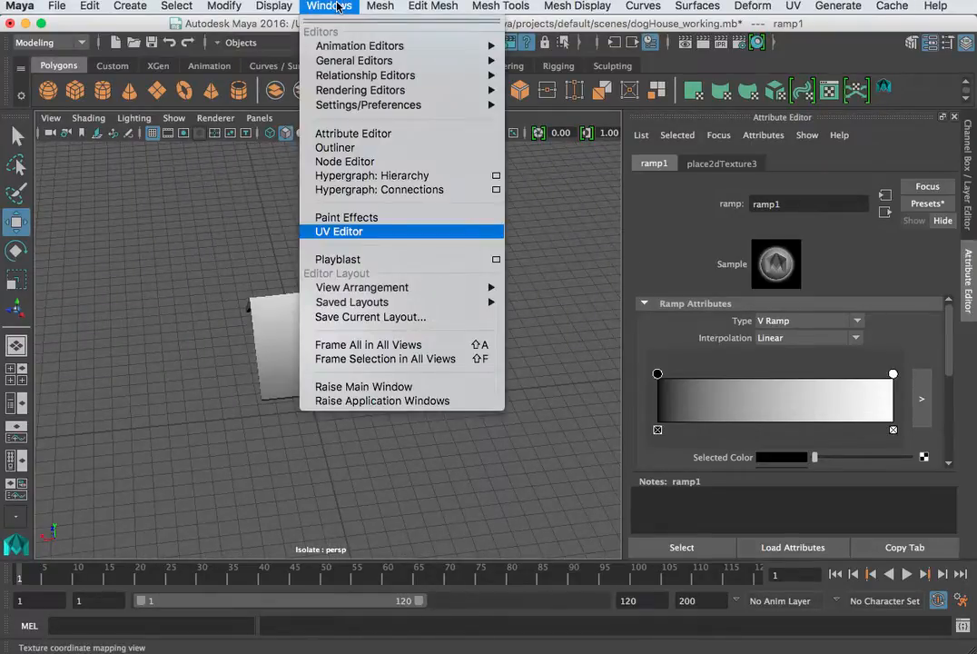
{"action": "left_click", "coordinate": [349, 232]}
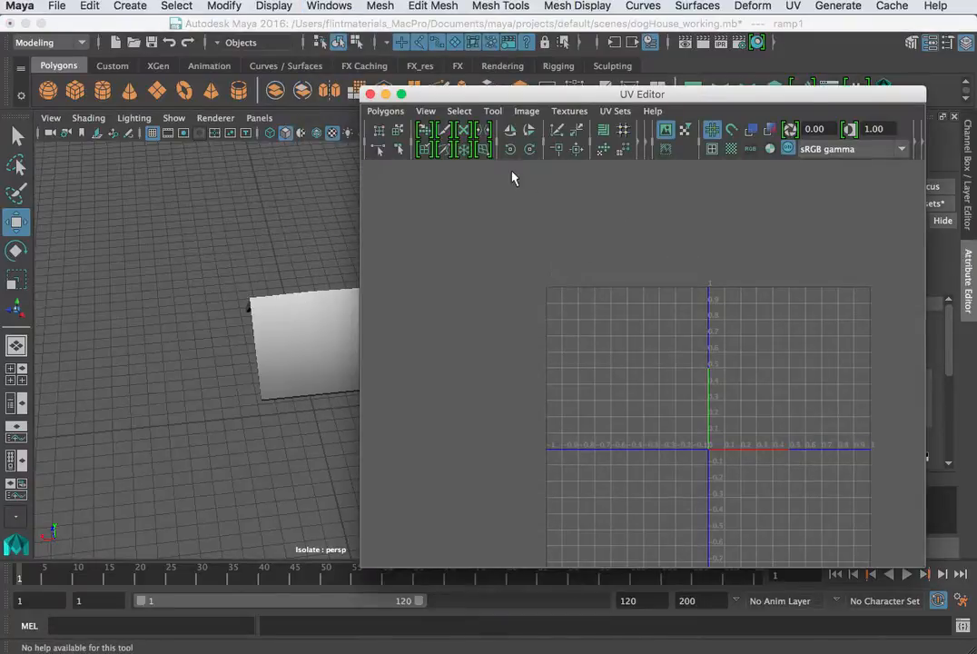
{"action": "left_click", "coordinate": [308, 351]}
{"action": "left_click_drag", "start_coordinate": [553, 92], "coordinate": [386, 42]}
{"action": "scroll", "coordinate": [626, 301], "scroll_direction": "up", "scroll_amount": 3}
{"action": "scroll", "coordinate": [636, 315], "scroll_direction": "down", "scroll_amount": 3}
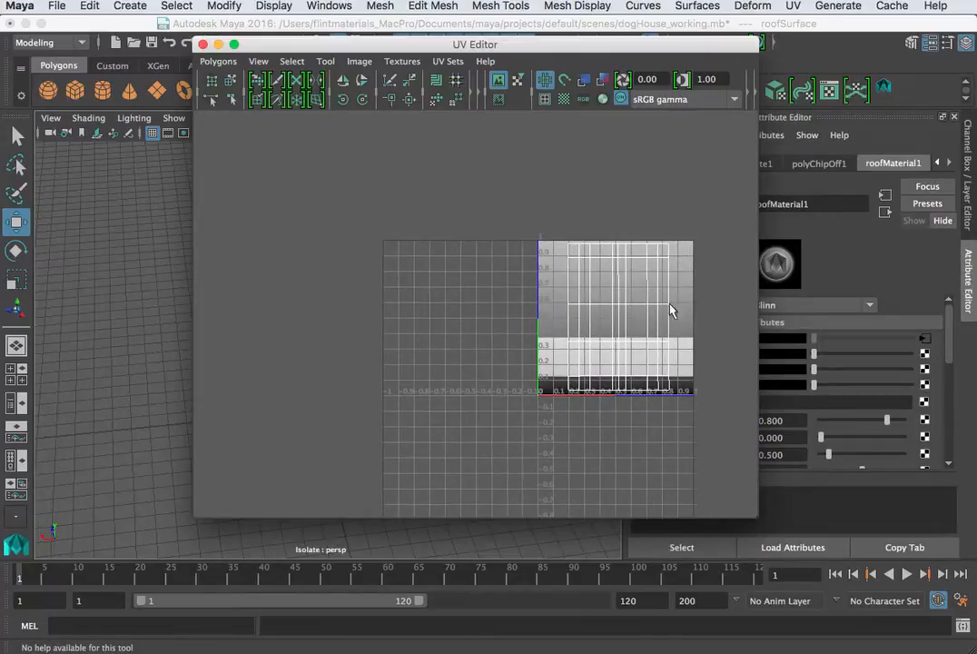
{"action": "left_click_drag", "start_coordinate": [531, 47], "coordinate": [976, 128]}
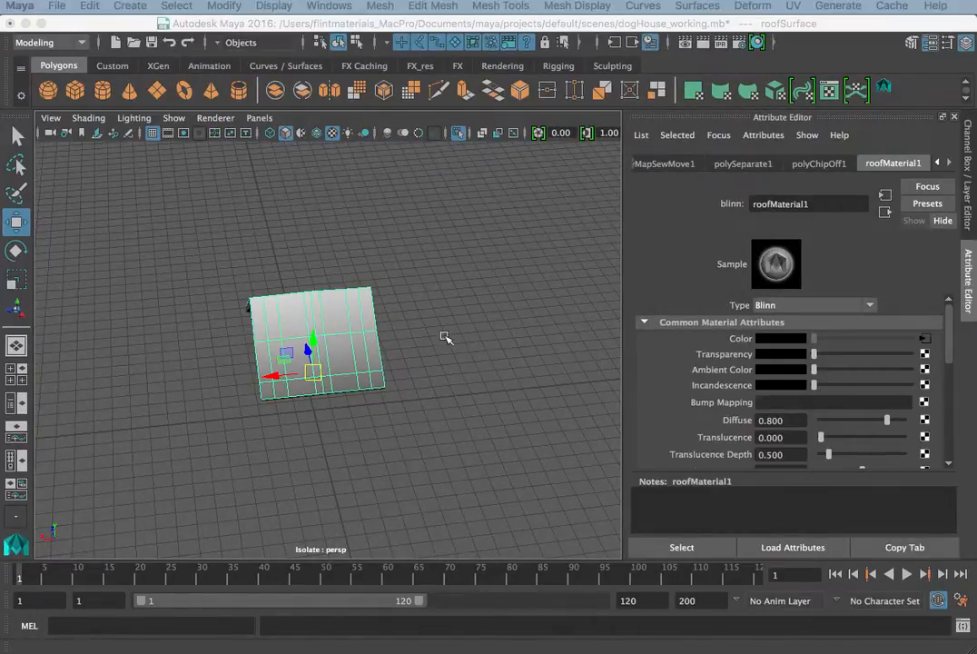
Open the ramp texture connected to roofMaterial1's Color and set its type to U Ramp.
{"action": "left_click", "coordinate": [355, 339]}
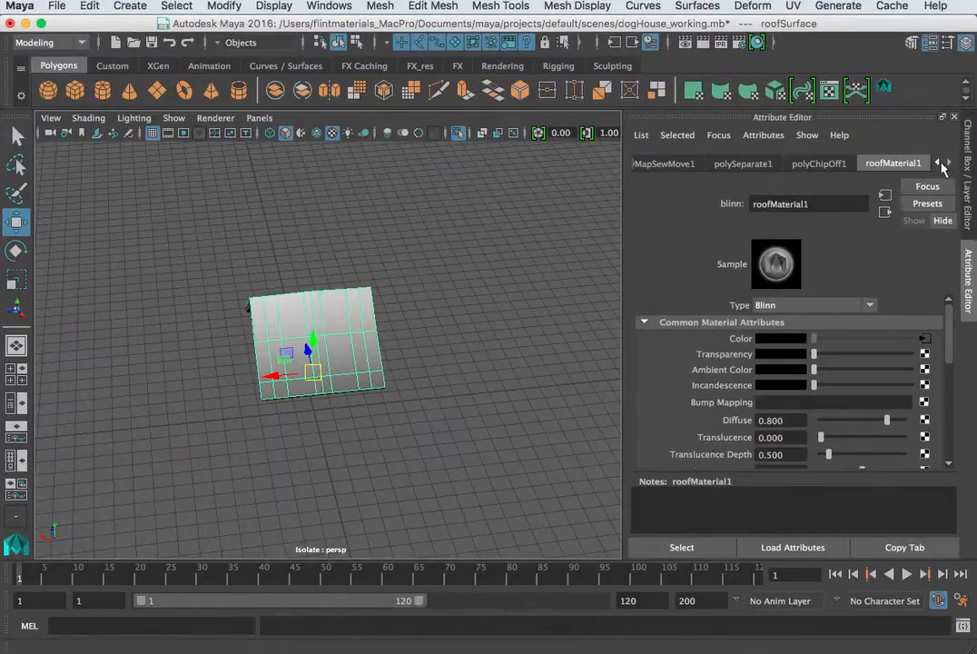
{"action": "left_click", "coordinate": [925, 338]}
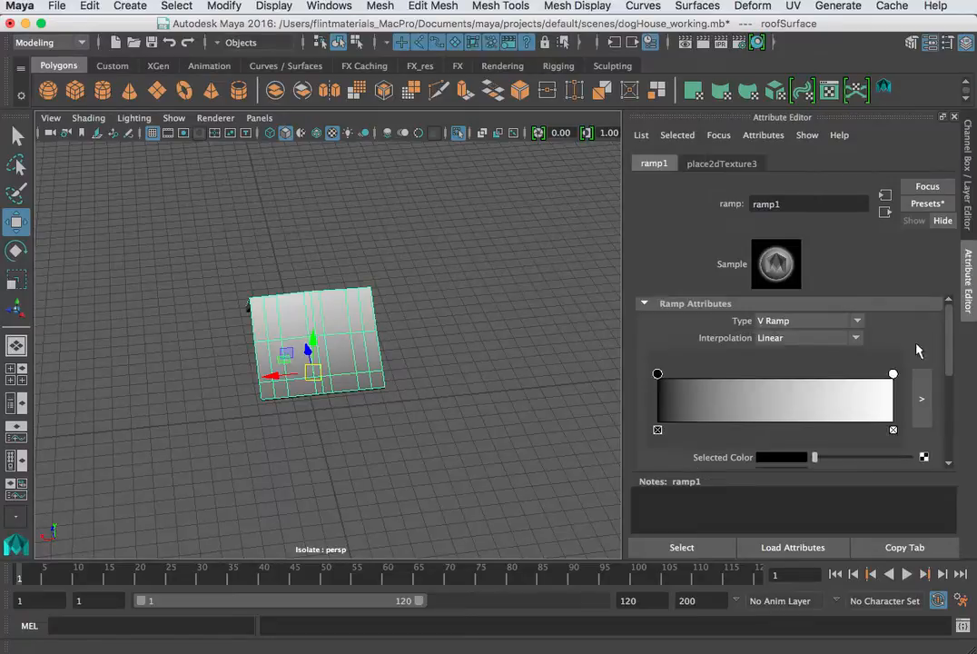
{"action": "scroll", "coordinate": [831, 395], "scroll_direction": "down", "scroll_amount": 2}
{"action": "scroll", "coordinate": [832, 400], "scroll_direction": "up", "scroll_amount": 2}
{"action": "left_click", "coordinate": [767, 321]}
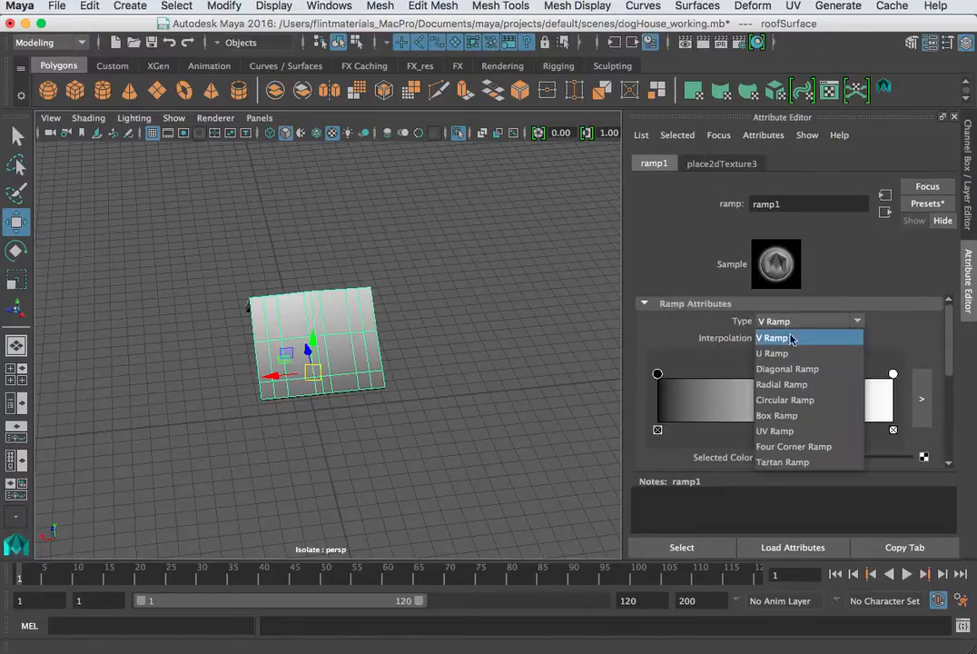
{"action": "left_click", "coordinate": [792, 355]}
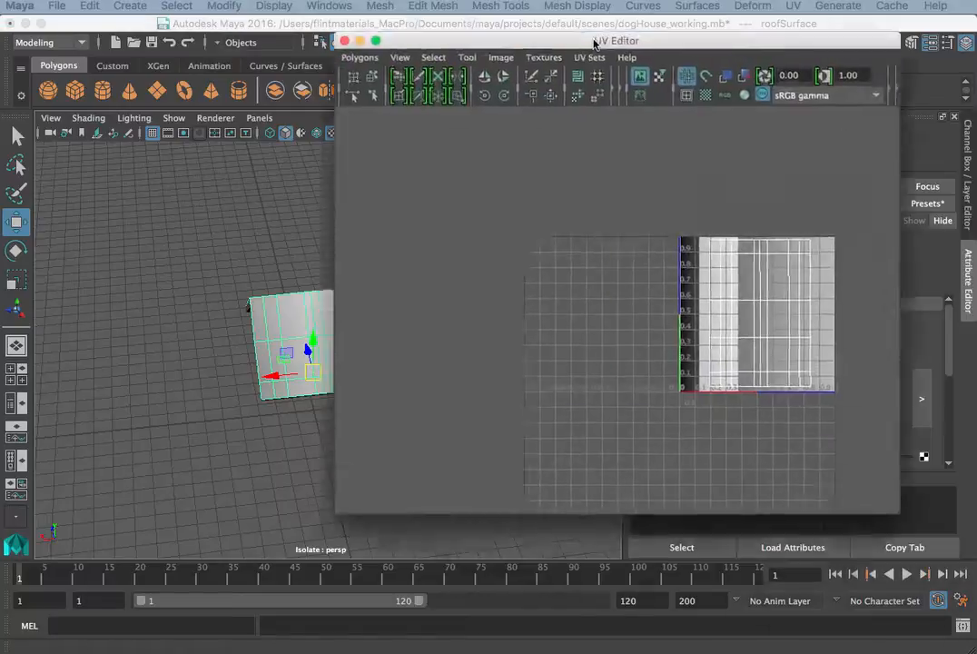
Check the U Ramp against the roof UVs in the UV Editor, and set the ramp type back to V Ramp.
{"action": "left_click_drag", "start_coordinate": [595, 42], "coordinate": [437, 64]}
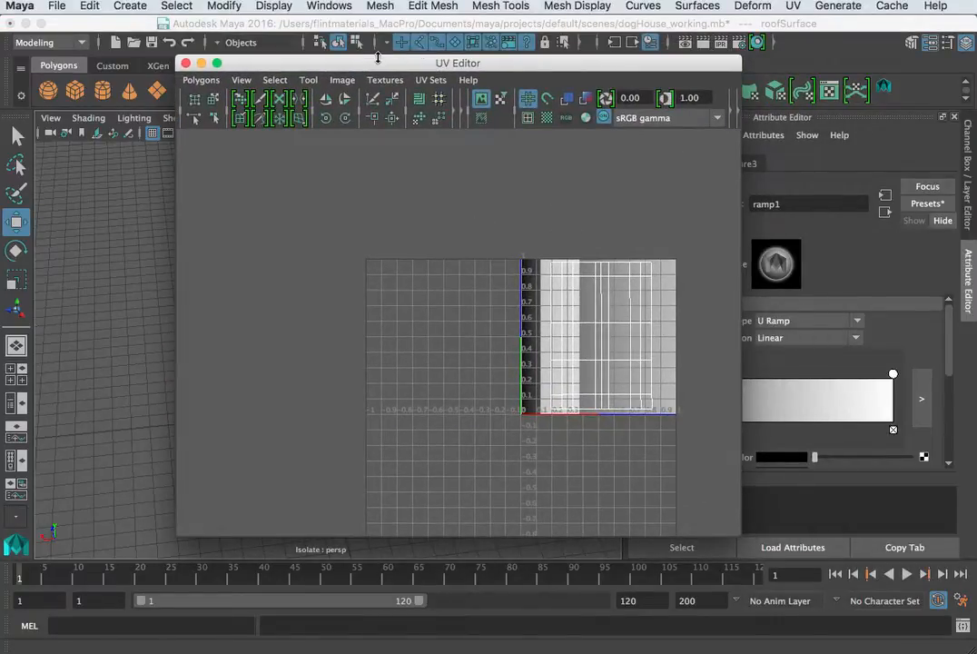
{"action": "left_click_drag", "start_coordinate": [385, 62], "coordinate": [976, 122]}
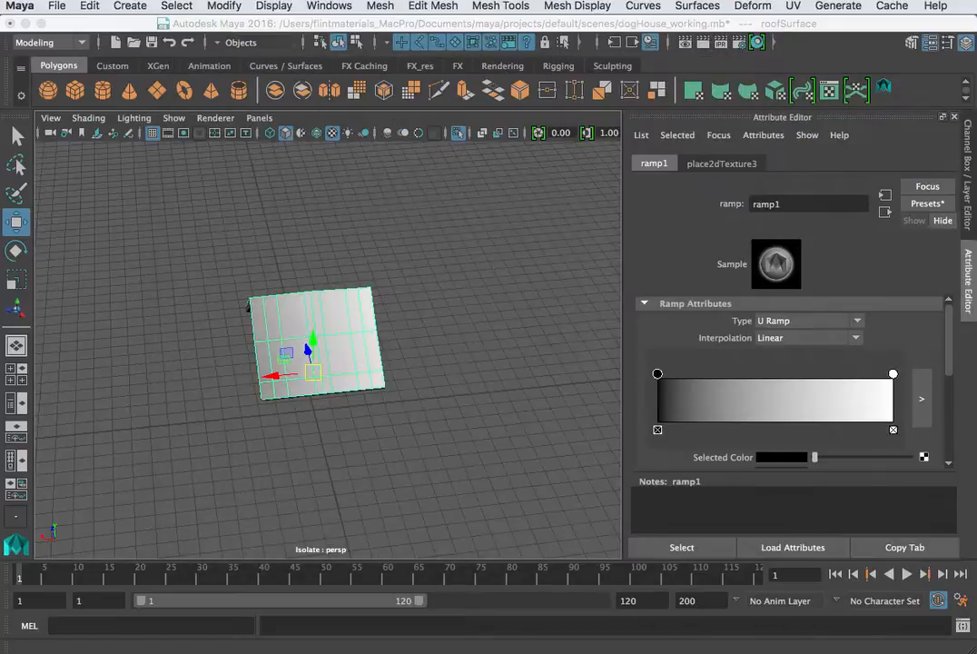
{"action": "left_click", "coordinate": [799, 320]}
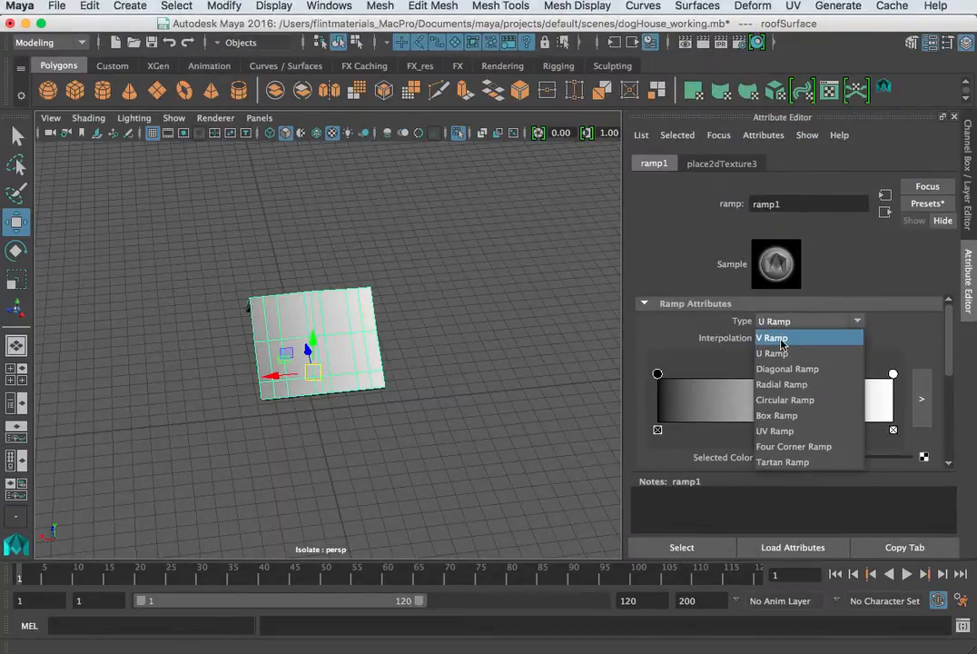
{"action": "left_click", "coordinate": [776, 337]}
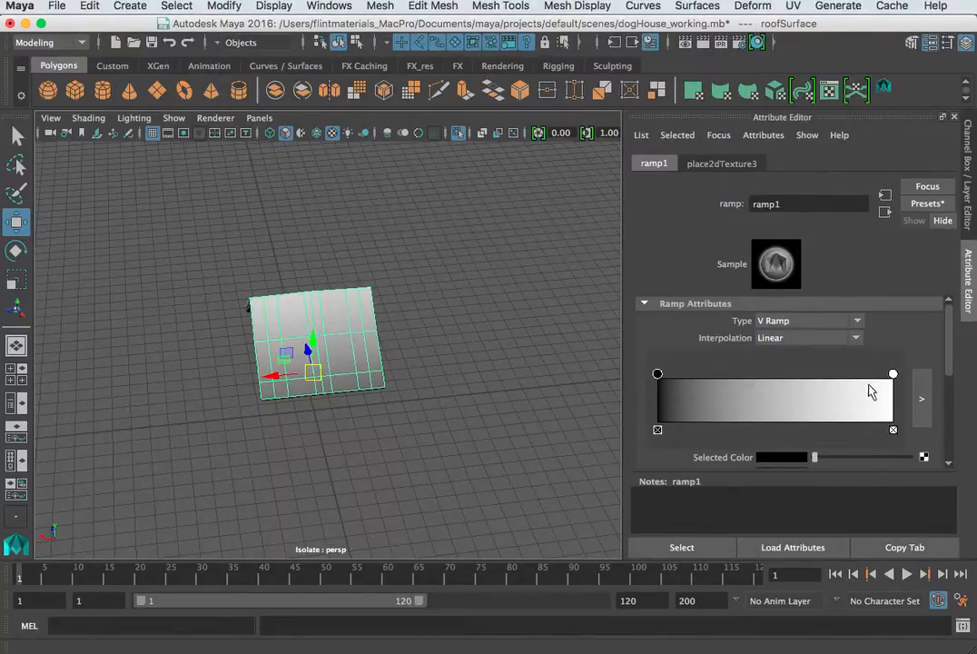
Add a color entry near the middle of ramp1 at about 0.452 and make it white.
{"action": "left_click", "coordinate": [763, 400]}
{"action": "scroll", "coordinate": [805, 442], "scroll_direction": "down", "scroll_amount": 2}
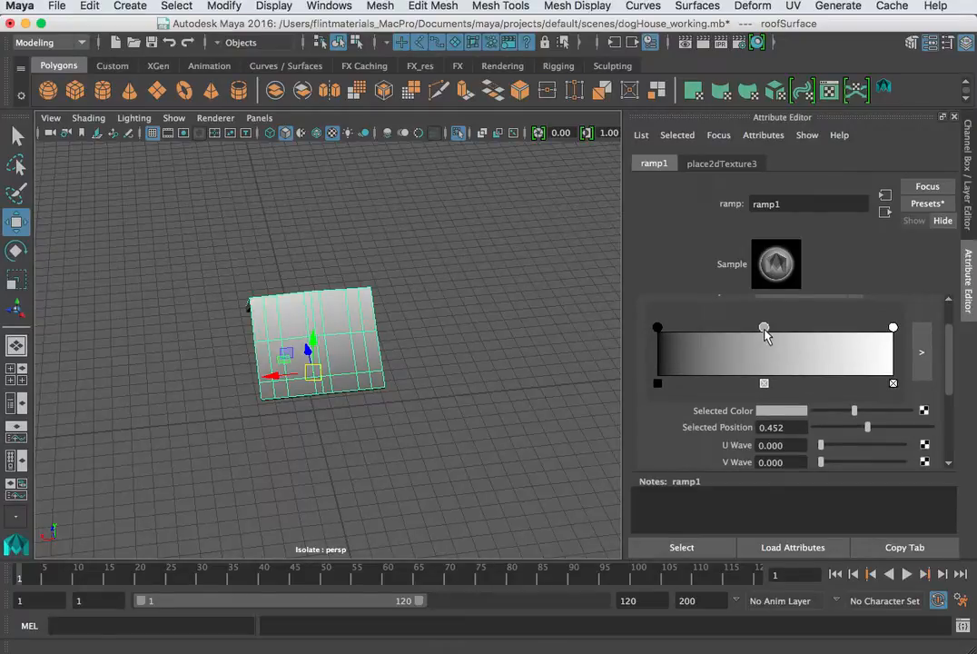
{"action": "left_click", "coordinate": [779, 412]}
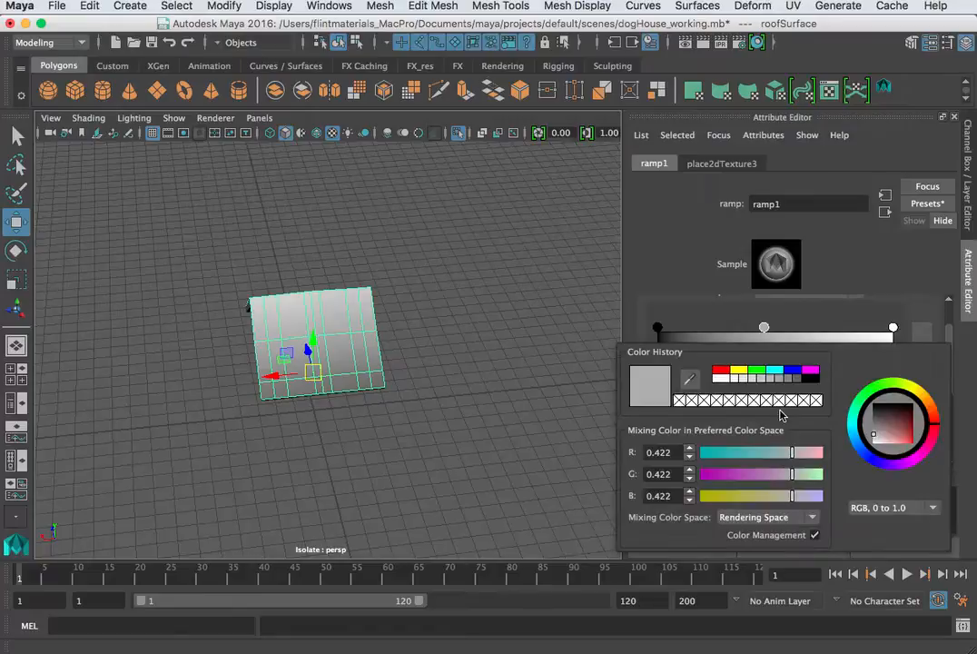
{"action": "left_click_drag", "start_coordinate": [877, 433], "coordinate": [868, 451]}
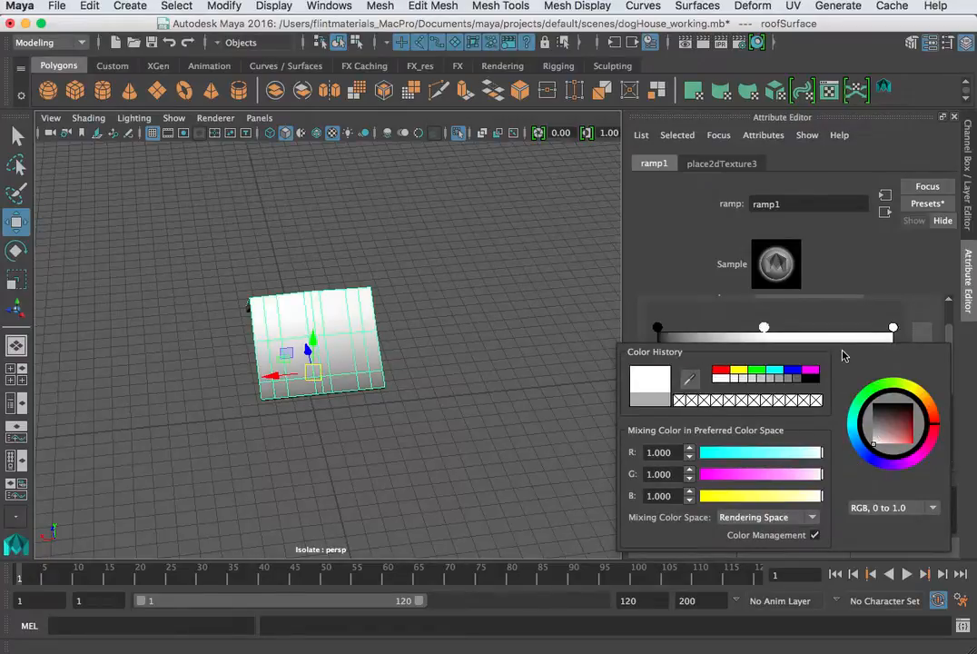
Add a white ramp entry at about 0.746 and rearrange the entries with white at 0 and black at about 0.056.
{"action": "left_click", "coordinate": [836, 338]}
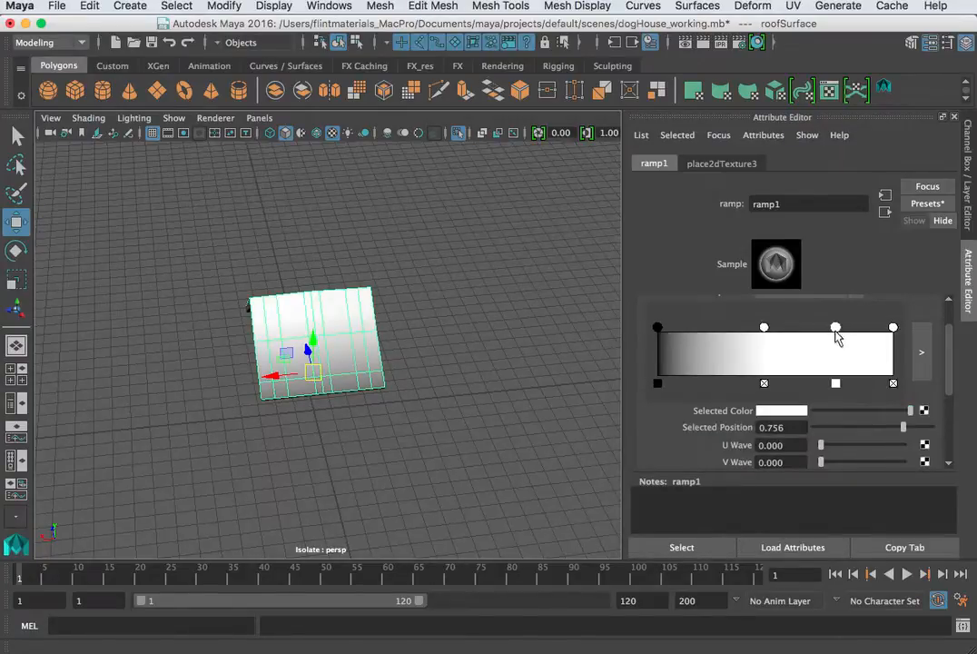
{"action": "left_click_drag", "start_coordinate": [836, 331], "coordinate": [834, 329]}
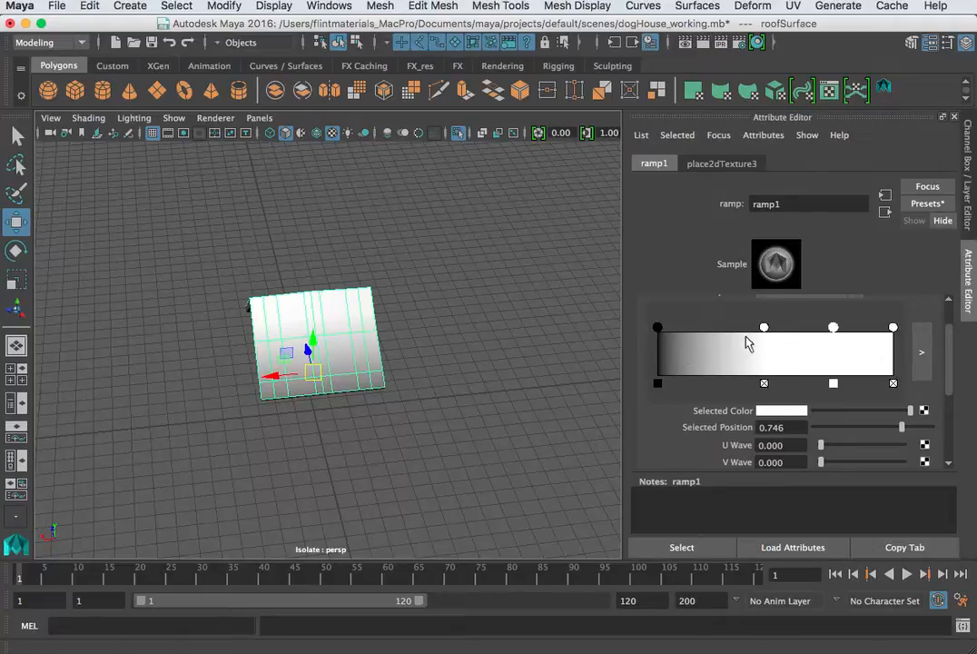
{"action": "mouse_move", "coordinate": [659, 330]}
{"action": "left_mouse_down"}
{"action": "mouse_move", "coordinate": [800, 328]}
{"action": "mouse_move", "coordinate": [660, 330]}
{"action": "left_mouse_up"}
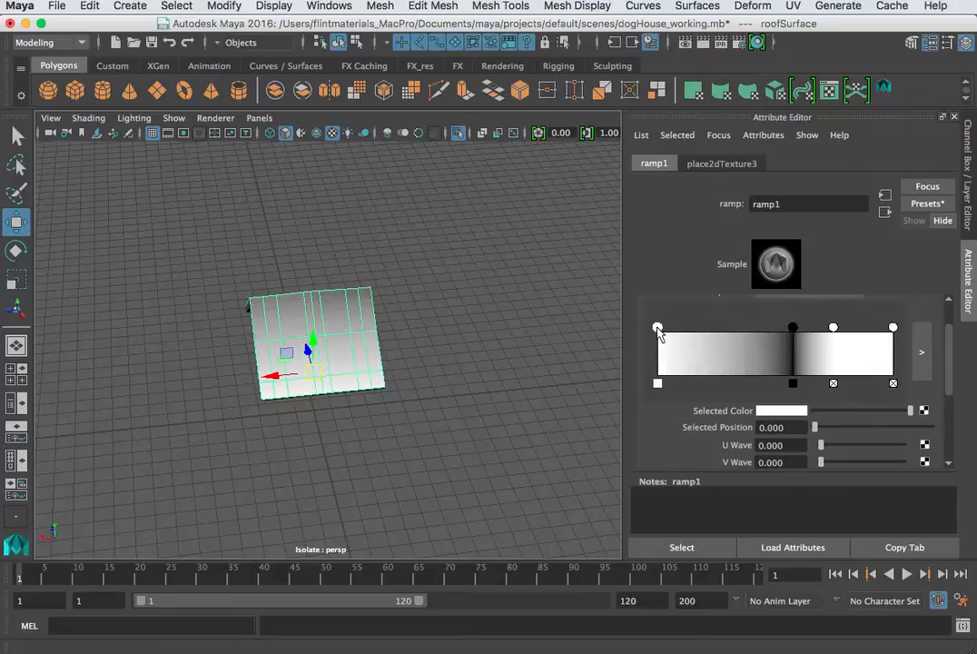
{"action": "left_click_drag", "start_coordinate": [793, 329], "coordinate": [669, 334]}
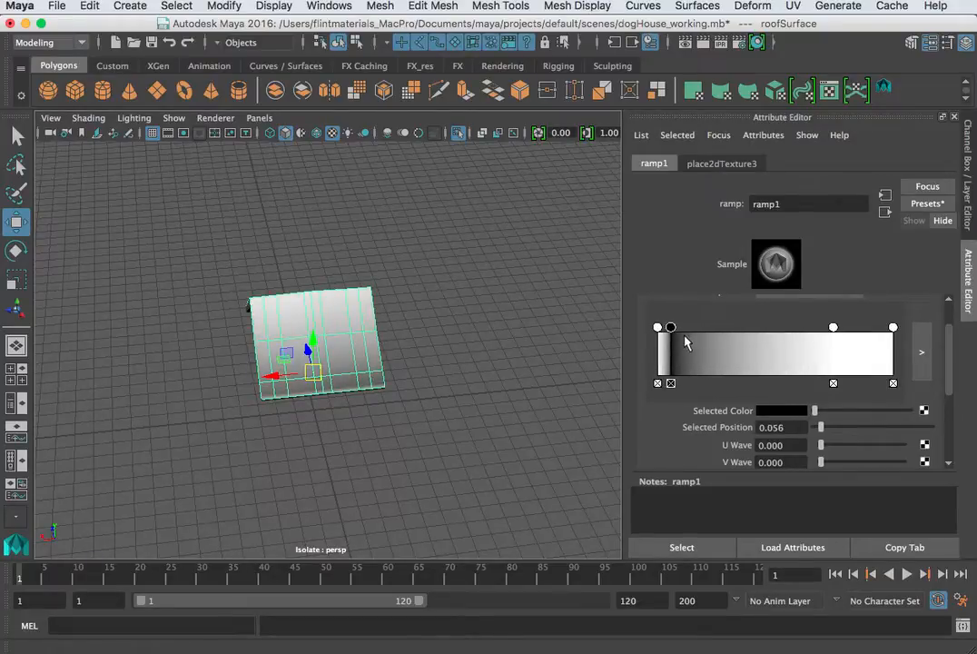
Set the ramp interpolation to None for hard color edges.
{"action": "scroll", "coordinate": [691, 354], "scroll_direction": "up", "scroll_amount": 2}
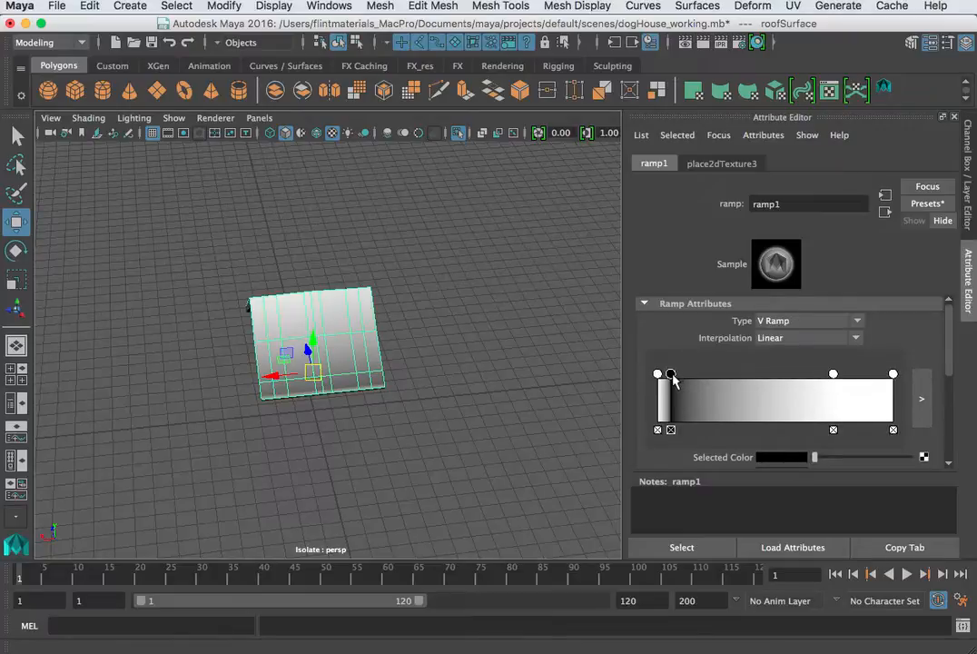
{"action": "scroll", "coordinate": [686, 399], "scroll_direction": "down", "scroll_amount": 4}
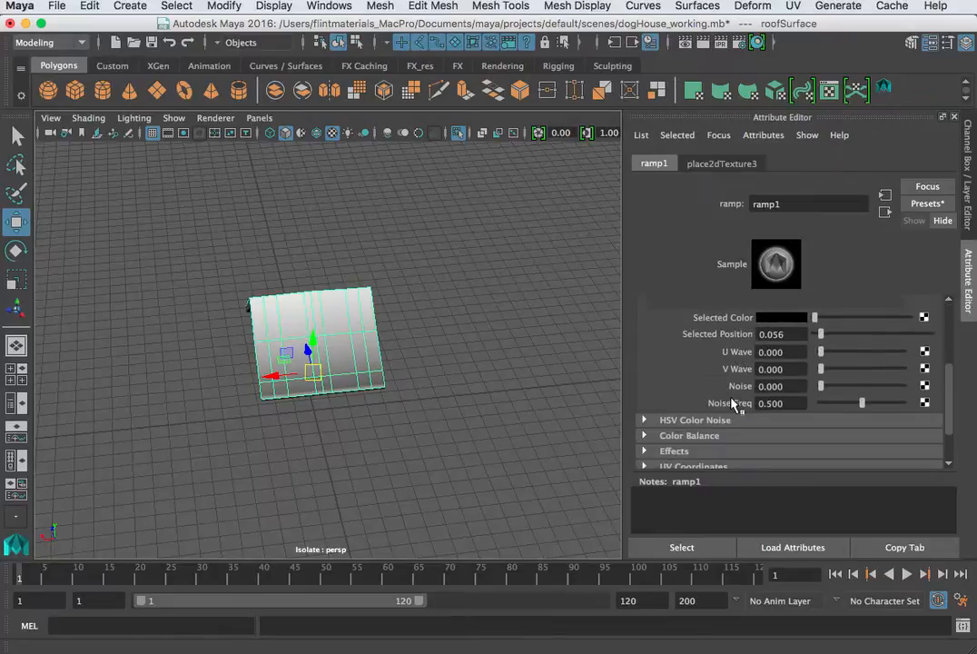
{"action": "scroll", "coordinate": [741, 400], "scroll_direction": "up", "scroll_amount": 3}
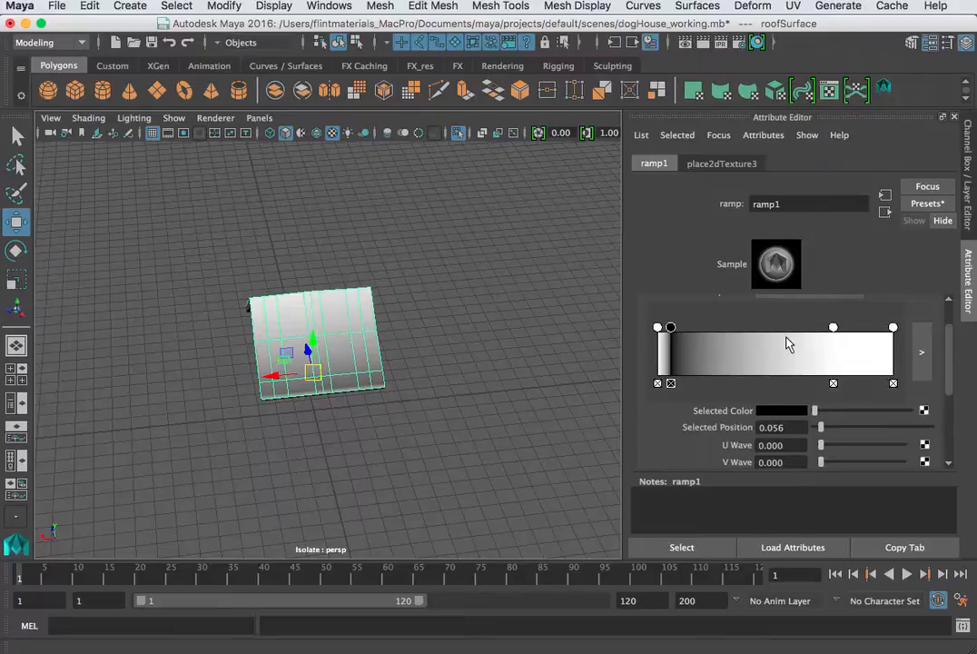
{"action": "scroll", "coordinate": [788, 347], "scroll_direction": "down", "scroll_amount": 4}
{"action": "scroll", "coordinate": [787, 351], "scroll_direction": "up", "scroll_amount": 4}
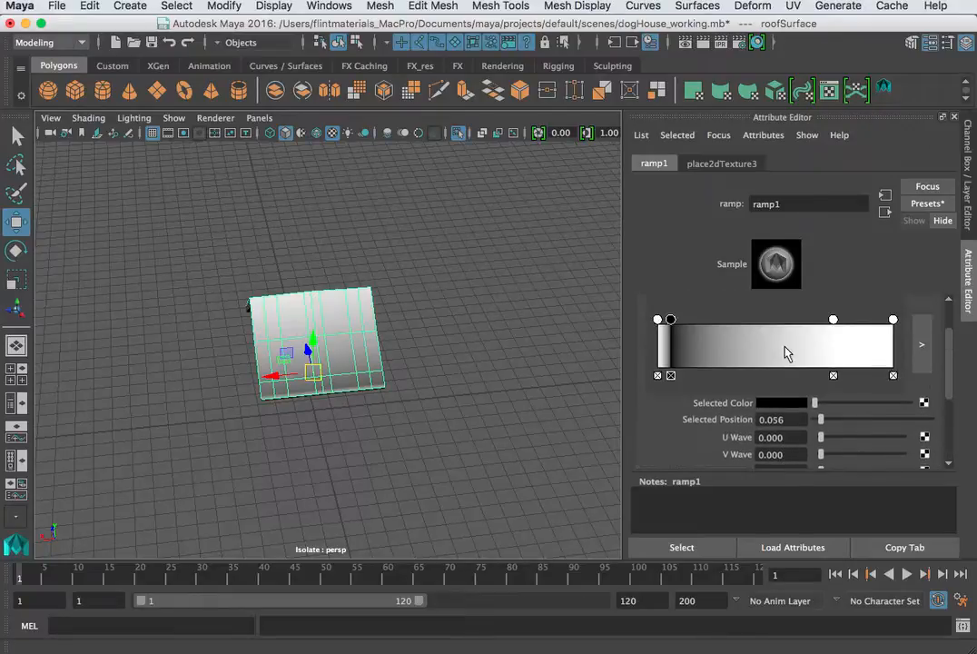
{"action": "scroll", "coordinate": [786, 351], "scroll_direction": "up", "scroll_amount": 2}
{"action": "left_click", "coordinate": [787, 332]}
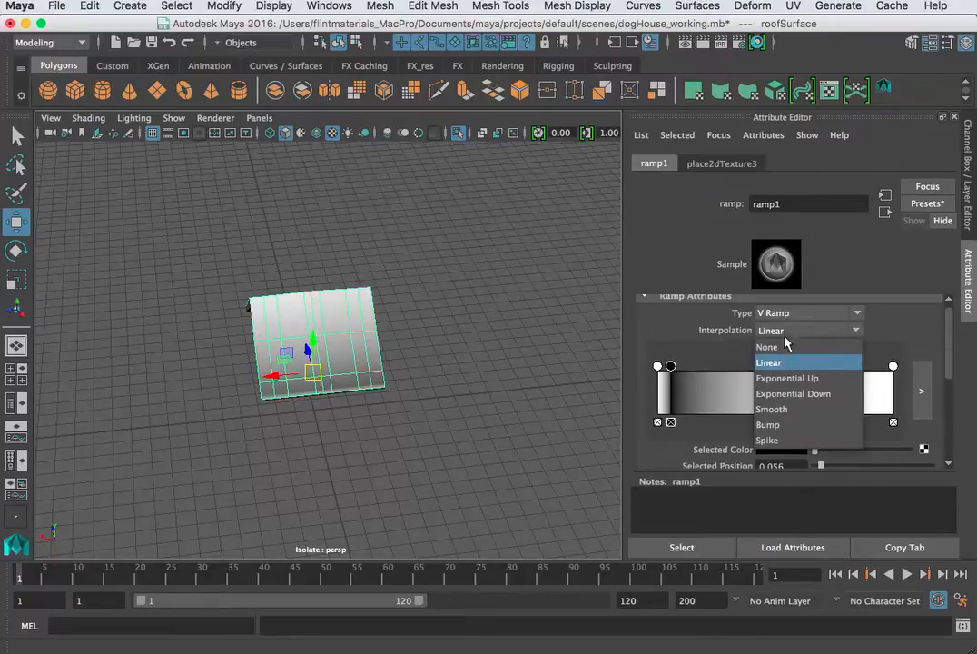
{"action": "left_click", "coordinate": [784, 347]}
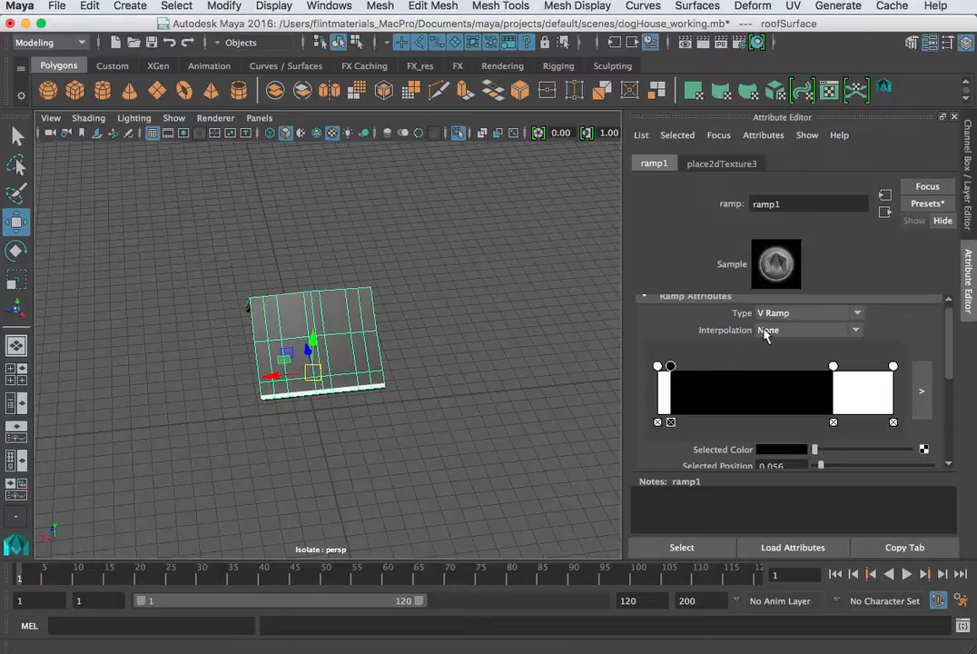
Narrow the black band to a thin stripe near the ramp's start, from about 0.046 to white at about 0.083.
{"action": "scroll", "coordinate": [831, 375], "scroll_direction": "down", "scroll_amount": 1}
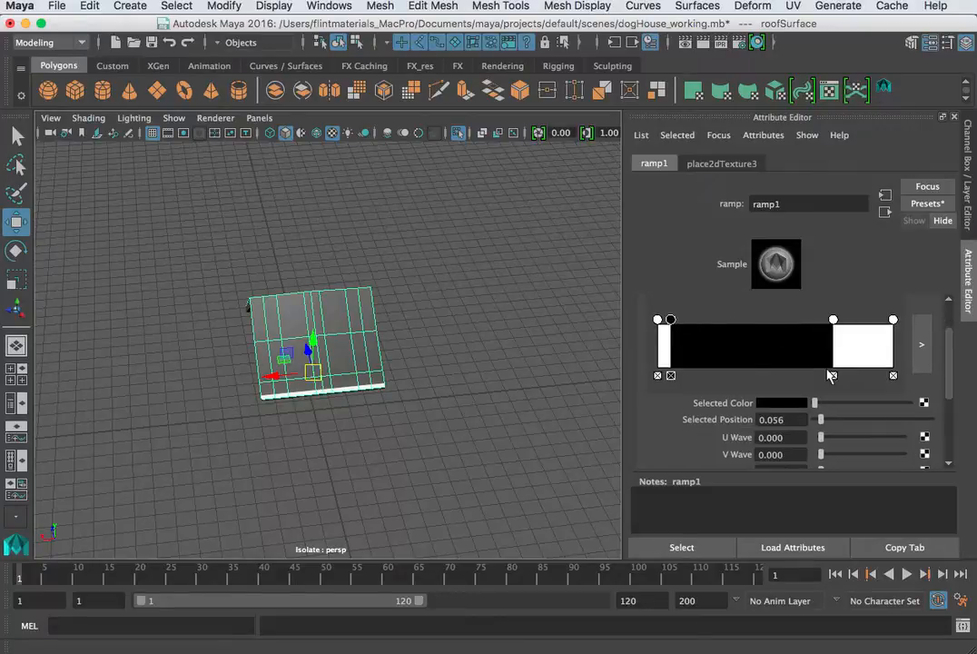
{"action": "scroll", "coordinate": [831, 376], "scroll_direction": "down", "scroll_amount": 2}
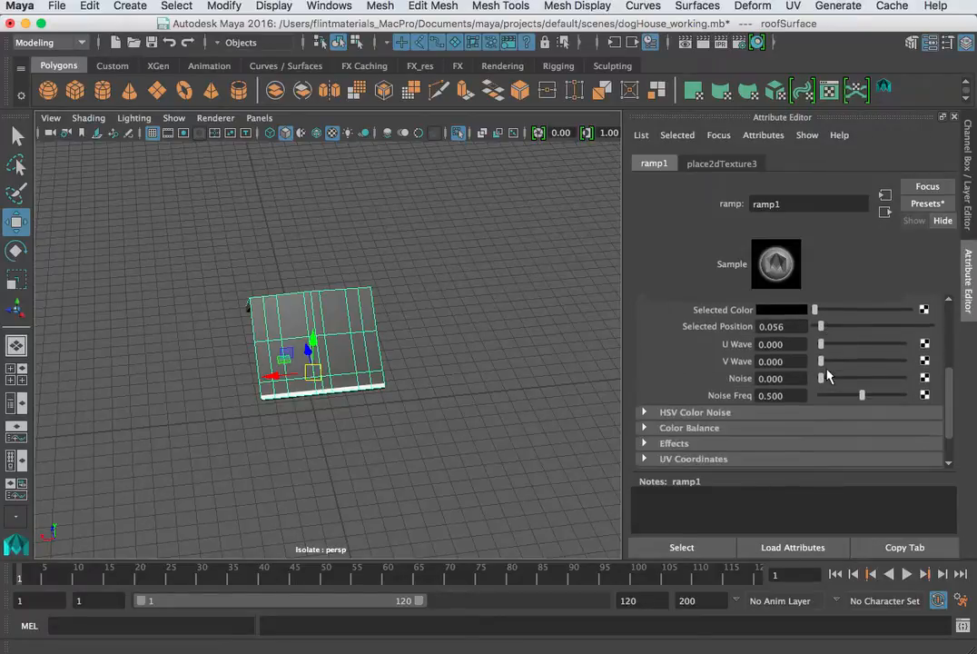
{"action": "scroll", "coordinate": [827, 375], "scroll_direction": "up", "scroll_amount": 3}
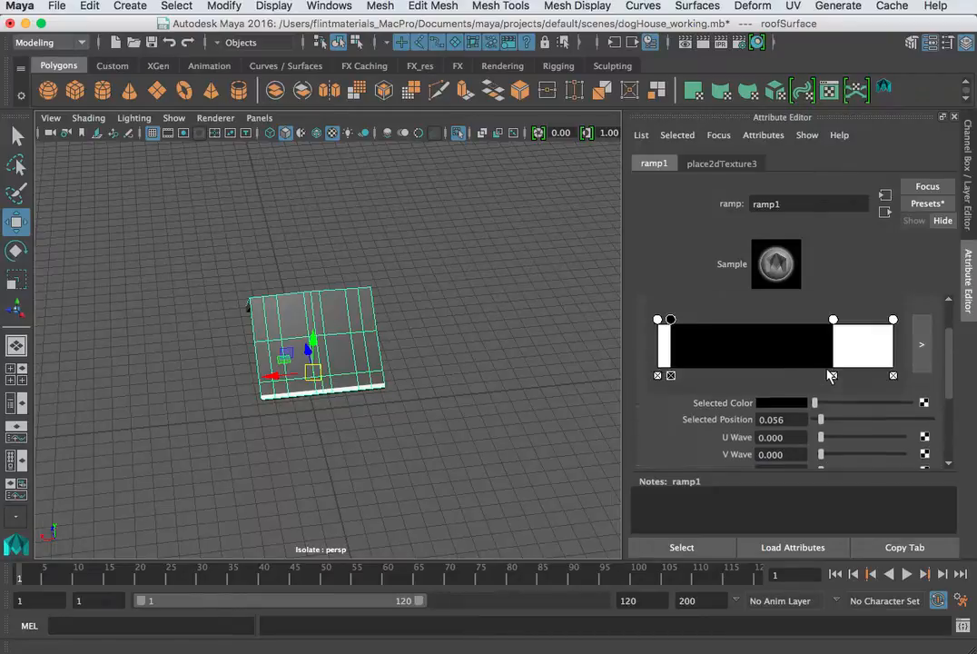
{"action": "left_click_drag", "start_coordinate": [834, 367], "coordinate": [679, 376]}
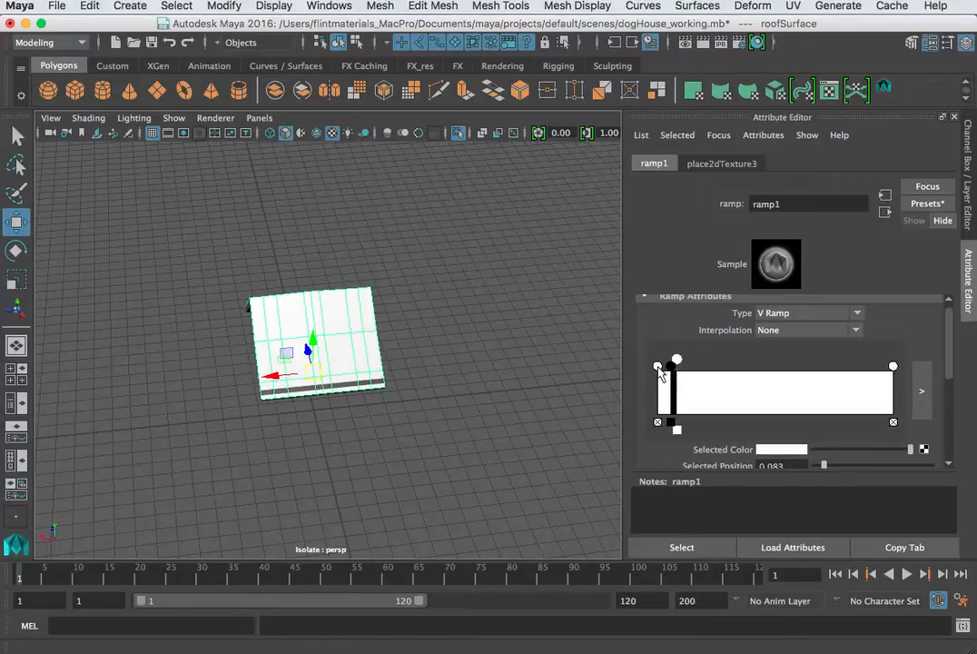
{"action": "mouse_move", "coordinate": [658, 368]}
{"action": "left_mouse_down"}
{"action": "mouse_move", "coordinate": [702, 369]}
{"action": "mouse_move", "coordinate": [666, 373]}
{"action": "left_mouse_up"}
{"action": "left_click", "coordinate": [669, 421]}
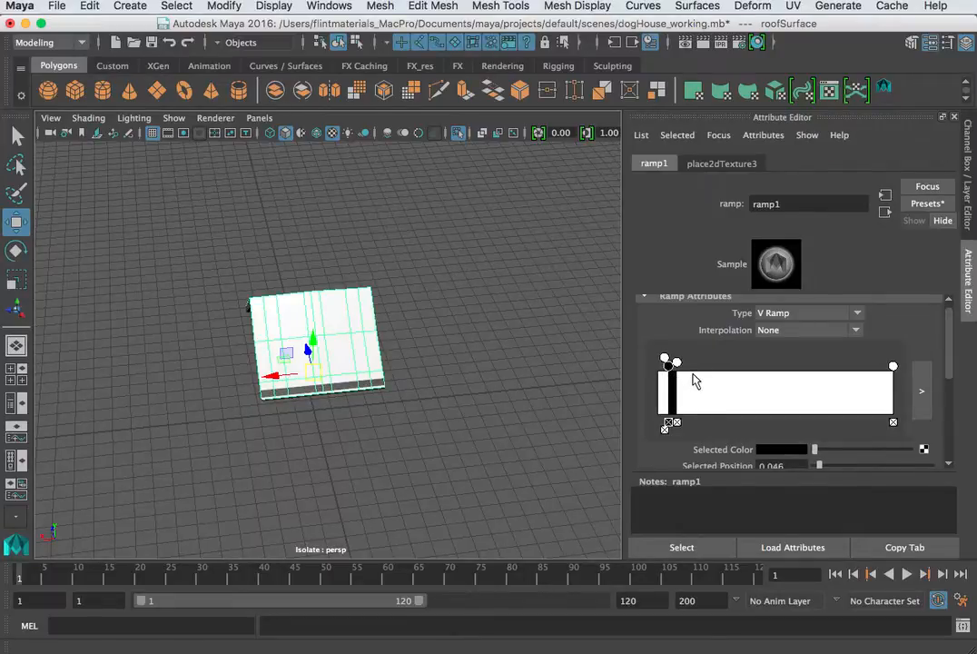
Add a matching thin black stripe near the ramp's end, with black at about 0.934 and a white entry at about 0.914.
{"action": "left_click", "coordinate": [866, 391]}
{"action": "left_click", "coordinate": [878, 389]}
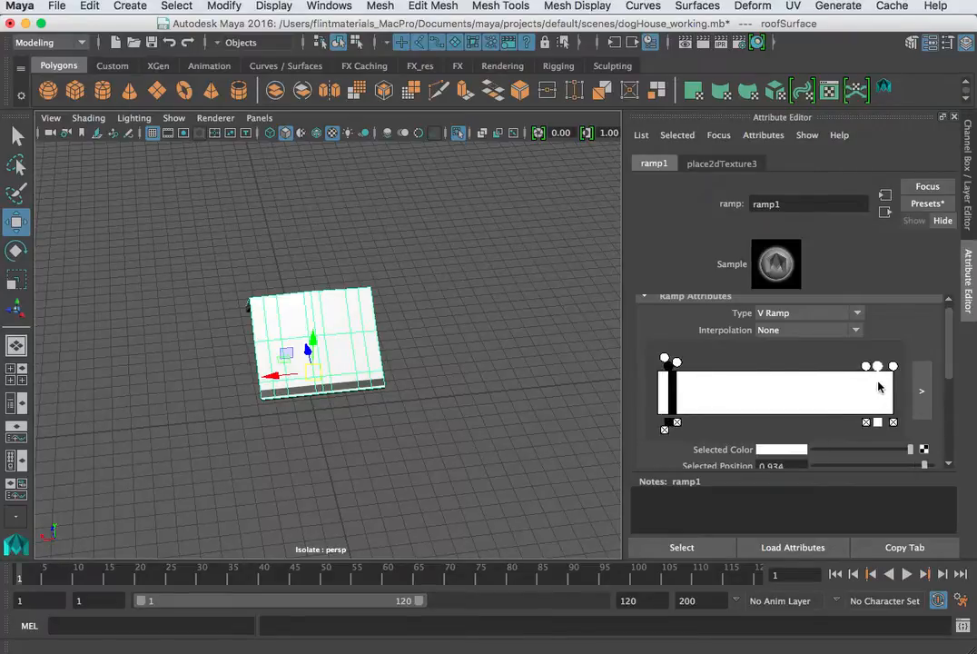
{"action": "left_click", "coordinate": [780, 450]}
{"action": "left_click_drag", "start_coordinate": [874, 469], "coordinate": [853, 436]}
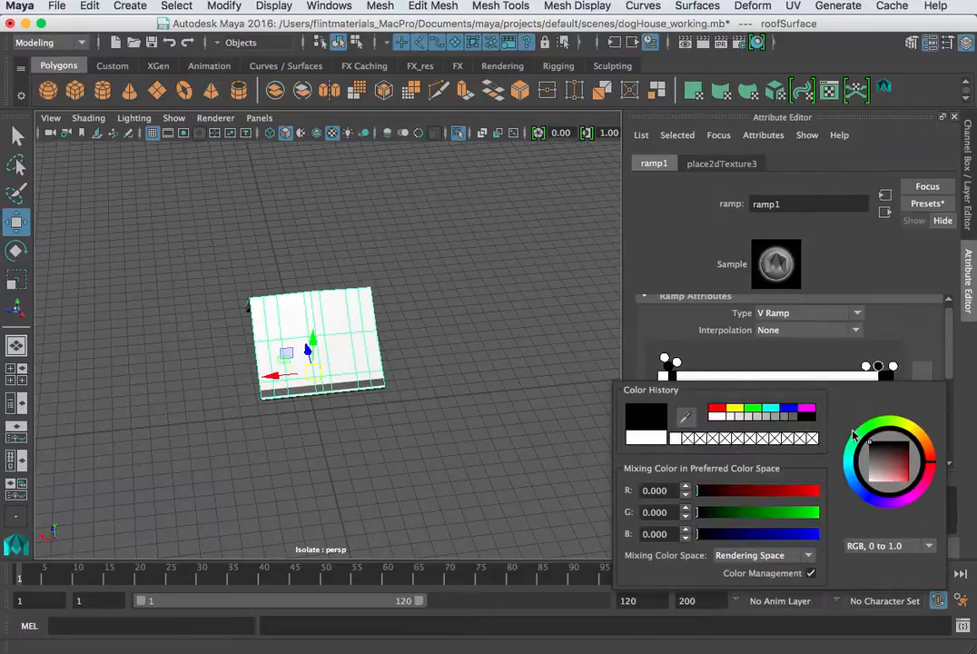
{"action": "left_click_drag", "start_coordinate": [893, 366], "coordinate": [872, 365]}
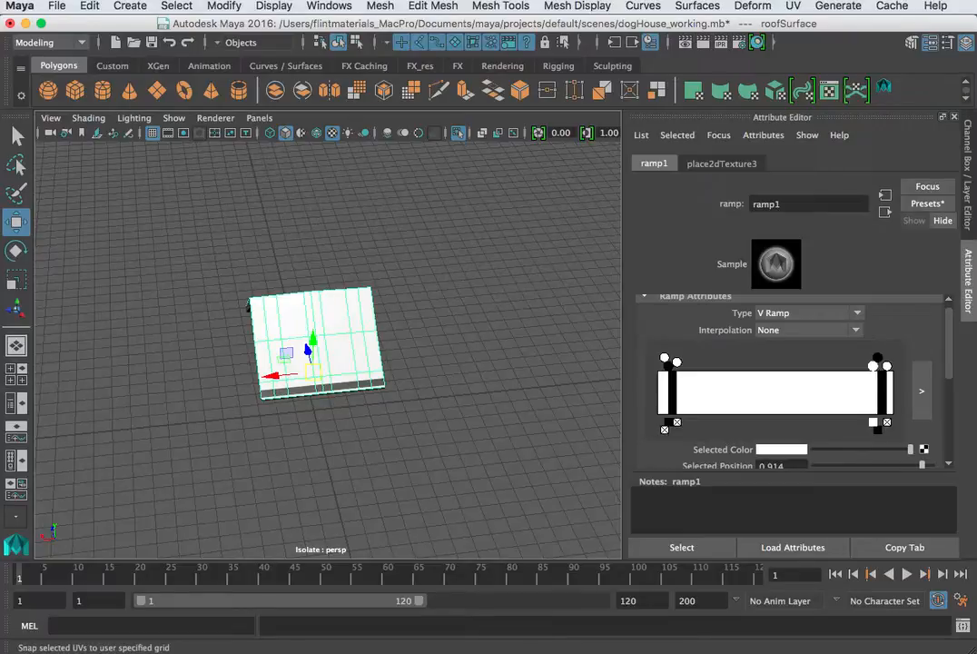
Check the stripes on both sides of the roof and change the ramp type to U Ramp.
{"action": "left_click_drag", "start_coordinate": [369, 445], "coordinate": [459, 458], "text": "alt"}
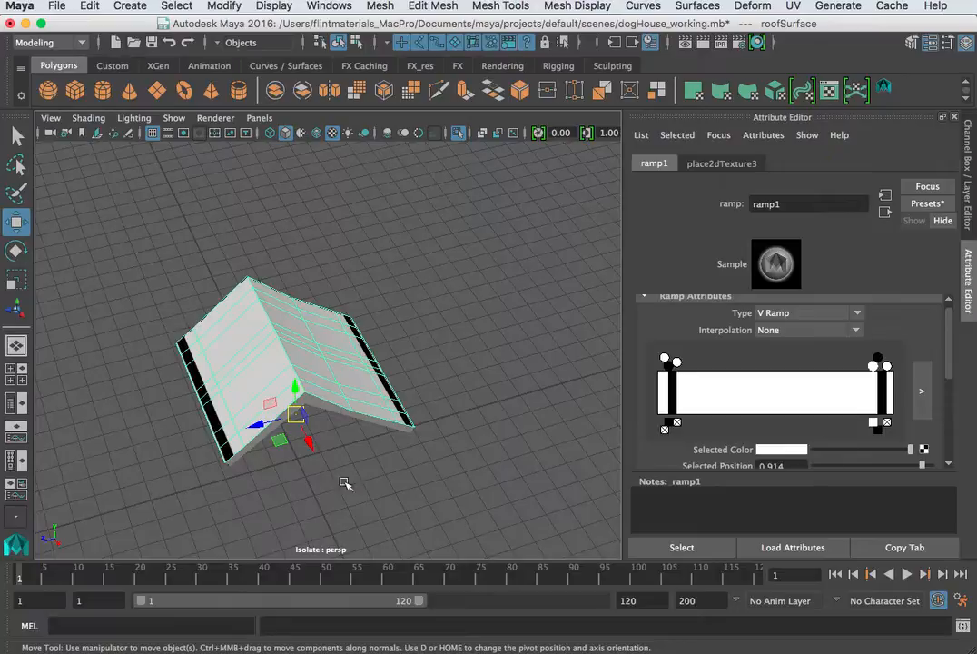
{"action": "left_click", "coordinate": [787, 315]}
{"action": "left_click", "coordinate": [774, 345]}
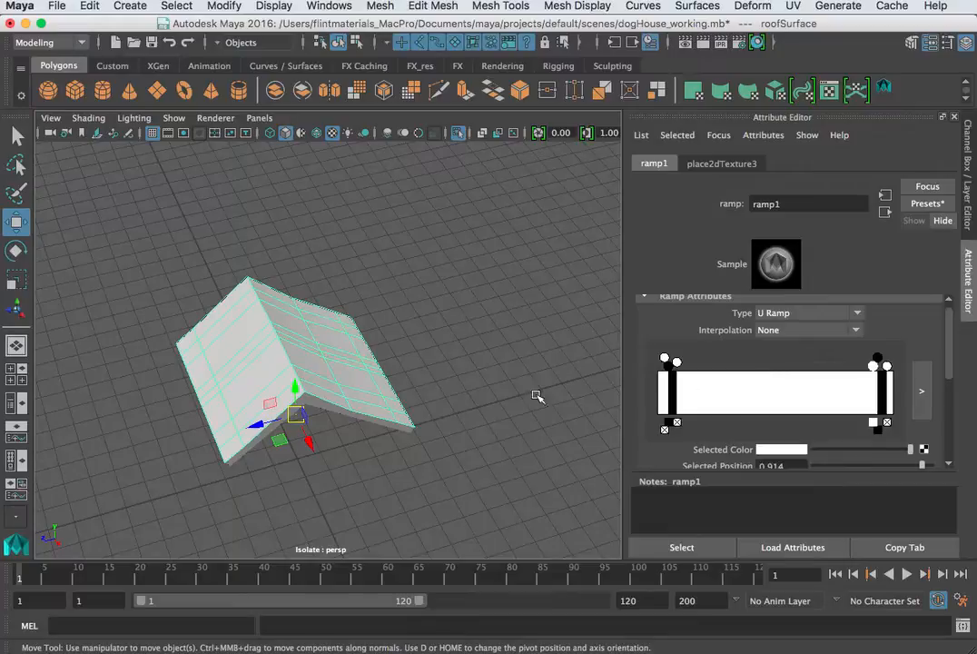
{"action": "left_click_drag", "start_coordinate": [536, 394], "coordinate": [359, 445], "text": "alt"}
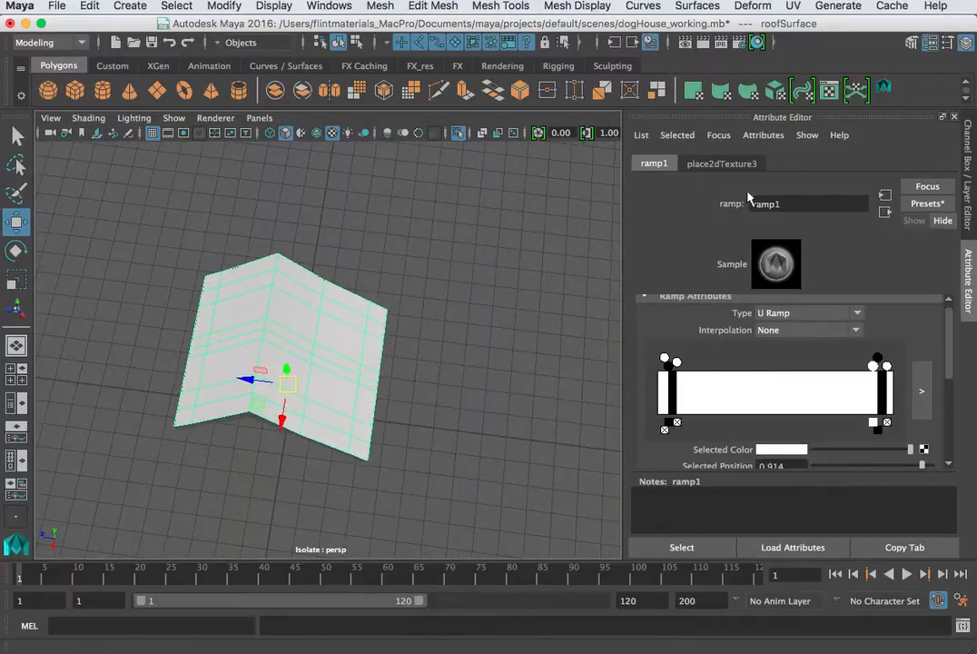
Set the U value of Repeat UV to 50 in the ramp's place2dTexture3 node.
{"action": "left_click", "coordinate": [730, 164]}
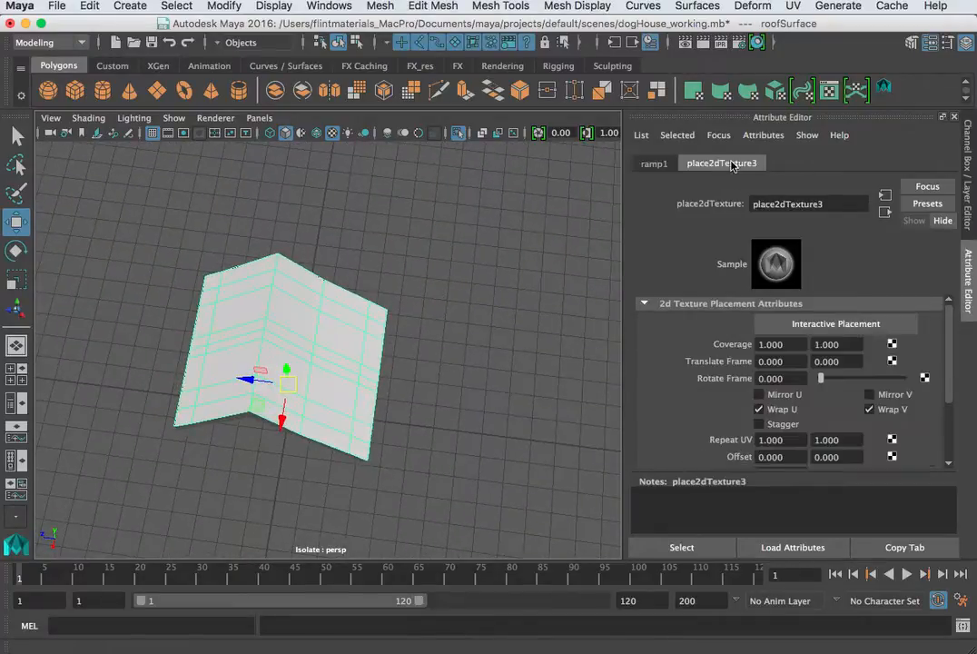
{"action": "left_click", "coordinate": [795, 440]}
{"action": "type", "text": "50"}
{"action": "key", "text": "Return"}
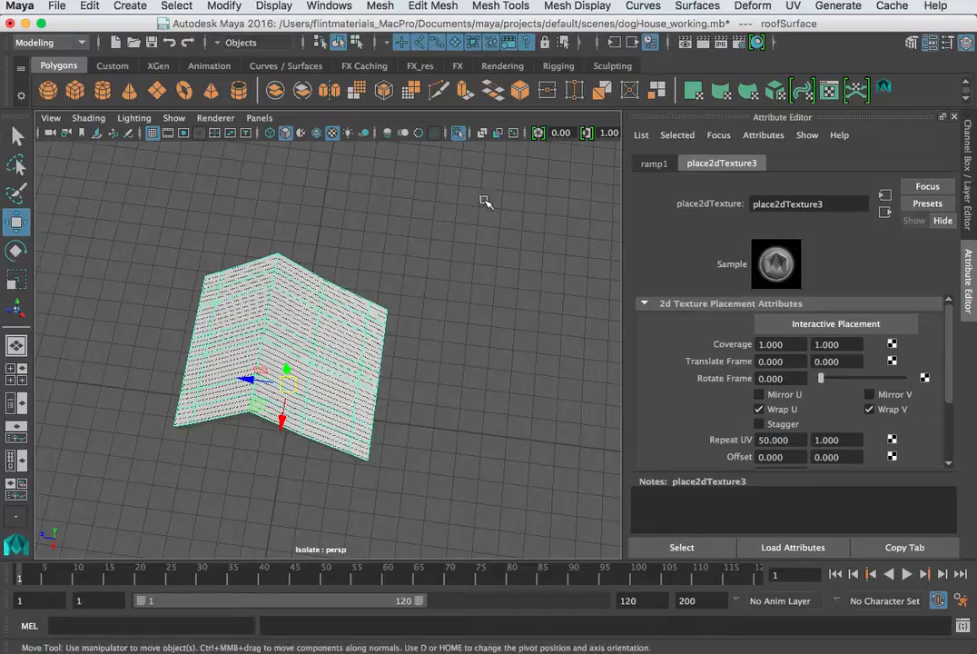
Inspect the repeated stripes on the roof surface up close, and return to ramp1's attributes.
{"action": "scroll", "coordinate": [357, 305], "scroll_direction": "up", "scroll_amount": 6}
{"action": "left_click_drag", "start_coordinate": [357, 305], "coordinate": [210, 307], "text": "alt"}
{"action": "scroll", "coordinate": [211, 307], "scroll_direction": "up", "scroll_amount": 4}
{"action": "left_click_drag", "start_coordinate": [269, 313], "coordinate": [428, 200], "text": "alt"}
{"action": "left_click", "coordinate": [651, 166]}
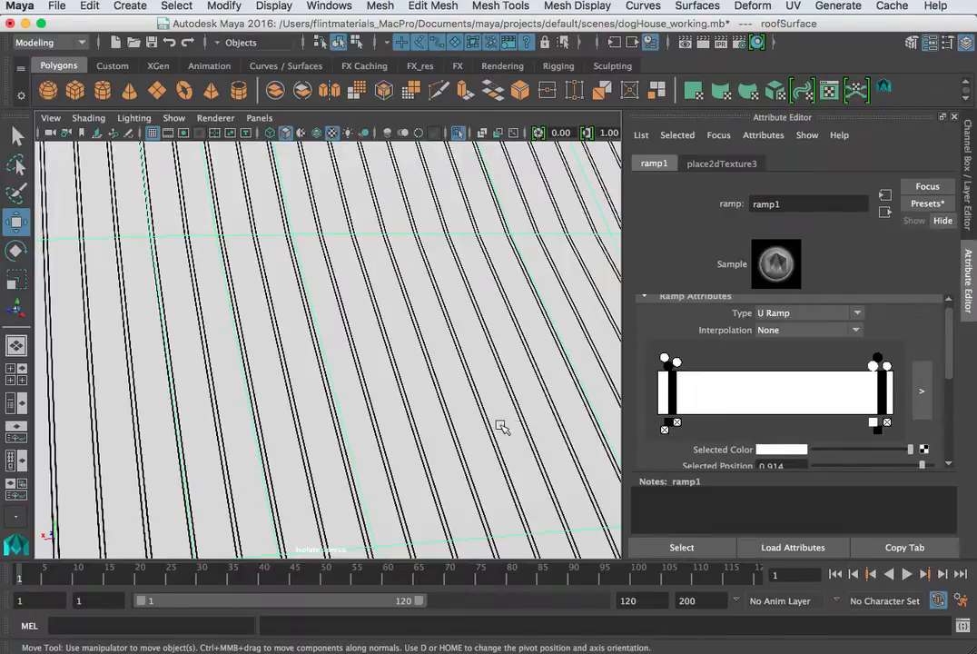
Lighten the two black stripe entries on the ramp, at 0.046 and 0.934, to a medium gray.
{"action": "left_click", "coordinate": [669, 365]}
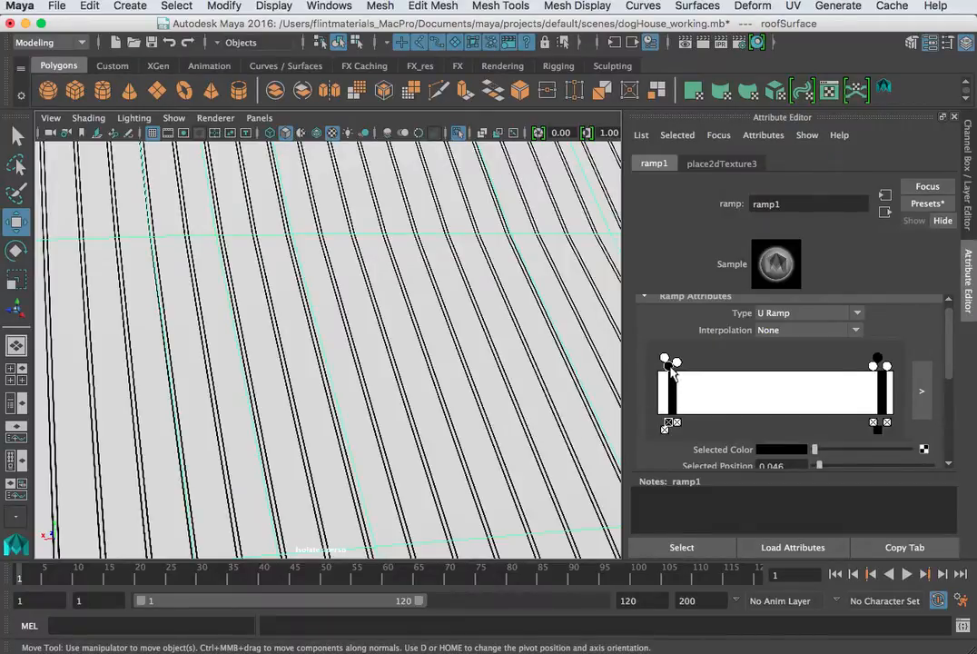
{"action": "left_click_drag", "start_coordinate": [816, 449], "coordinate": [852, 458]}
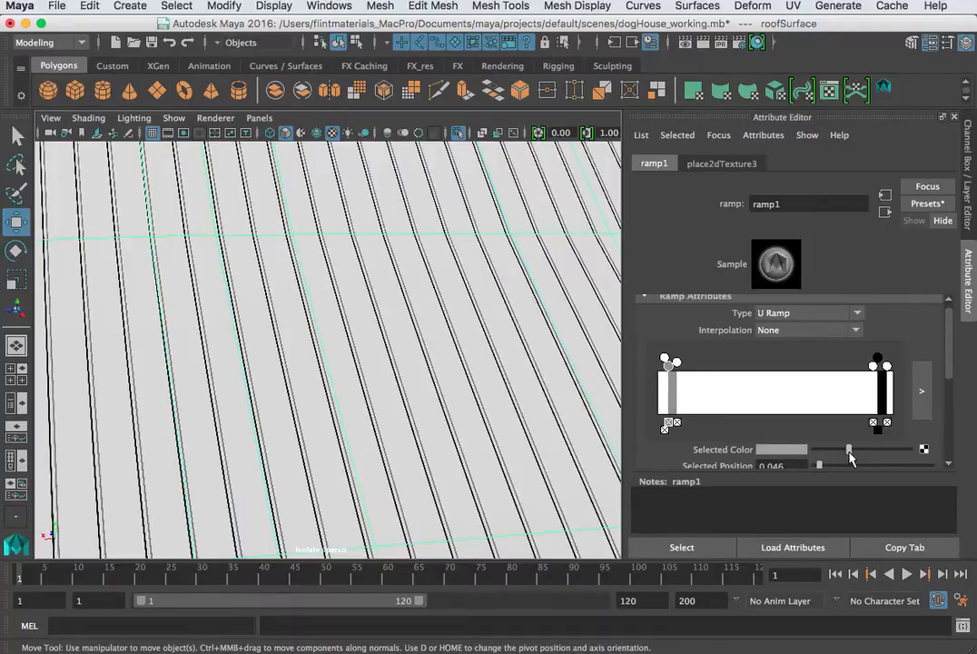
{"action": "left_click", "coordinate": [878, 359]}
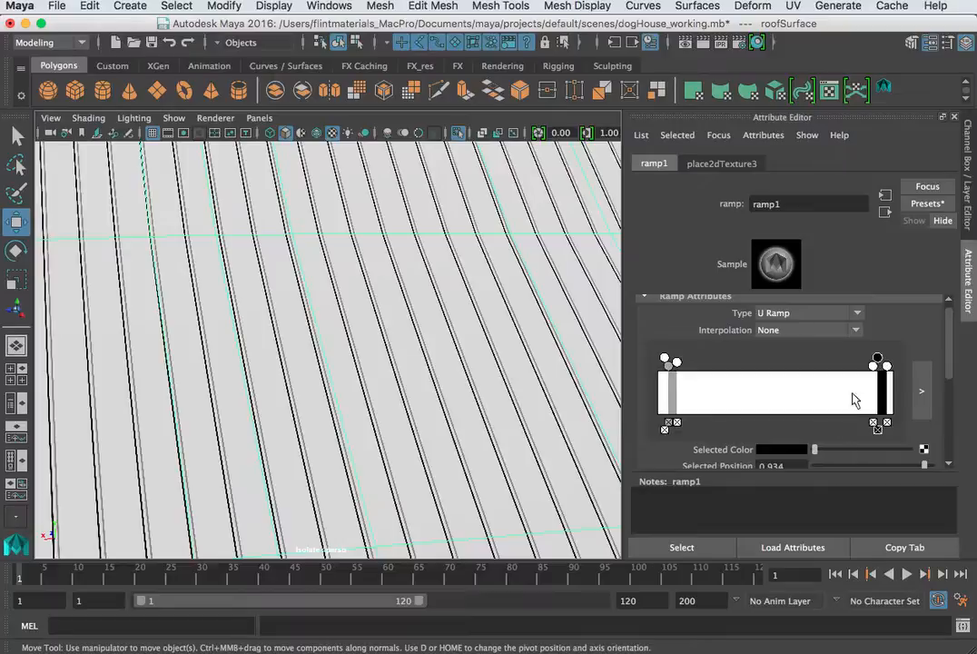
{"action": "left_click_drag", "start_coordinate": [815, 451], "coordinate": [840, 459]}
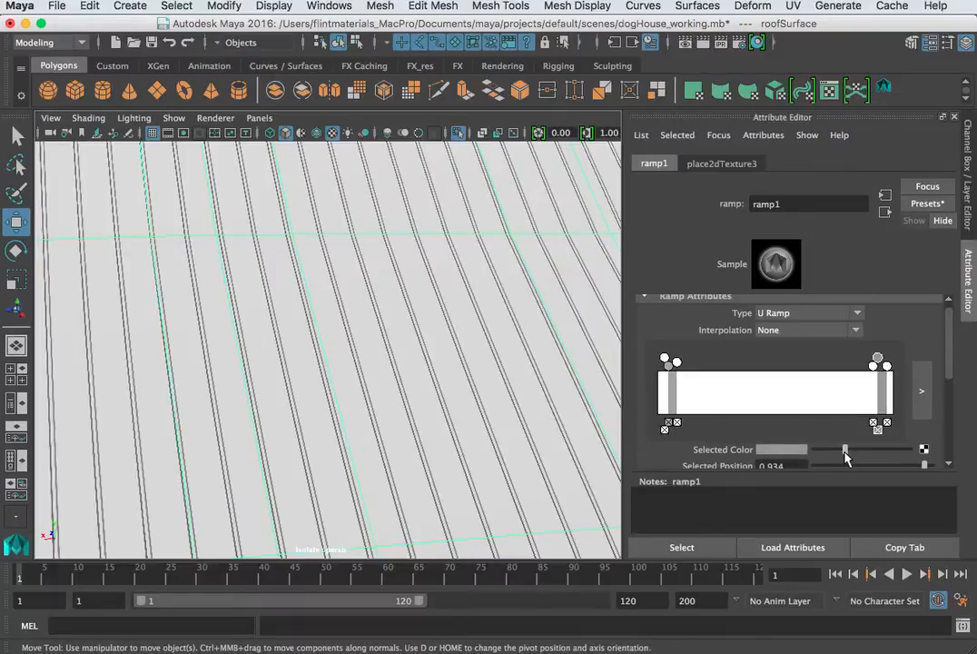
{"action": "key", "text": "f"}
{"action": "mouse_move", "coordinate": [456, 386]}
{"action": "left_mouse_down", "text": "alt"}
{"action": "mouse_move", "coordinate": [430, 379]}
{"action": "mouse_move", "coordinate": [445, 399]}
{"action": "mouse_move", "coordinate": [343, 399]}
{"action": "mouse_move", "coordinate": [336, 364]}
{"action": "mouse_move", "coordinate": [399, 365]}
{"action": "mouse_move", "coordinate": [410, 371]}
{"action": "mouse_move", "coordinate": [399, 375]}
{"action": "mouse_move", "coordinate": [427, 376]}
{"action": "left_mouse_up", "text": "alt"}
{"action": "scroll", "coordinate": [363, 357], "scroll_direction": "up", "scroll_amount": 5}
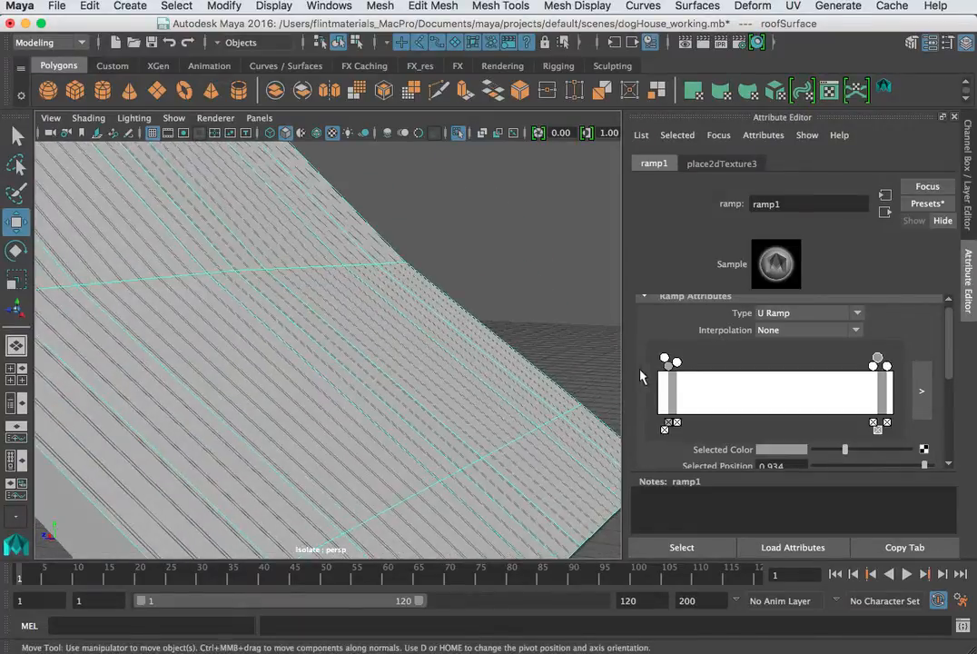
{"action": "left_click", "coordinate": [665, 359]}
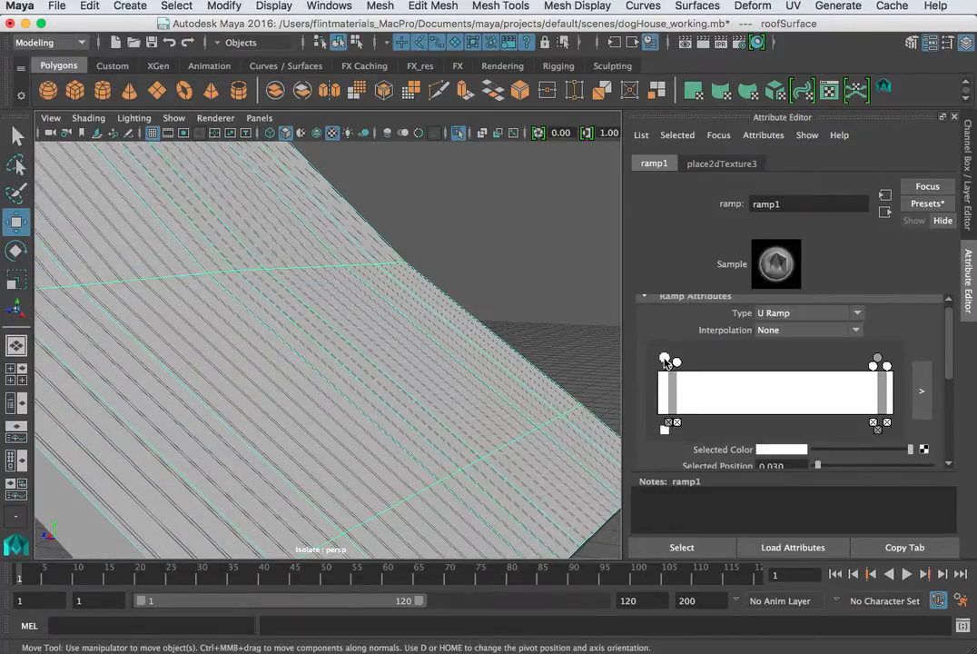
{"action": "left_click", "coordinate": [875, 362]}
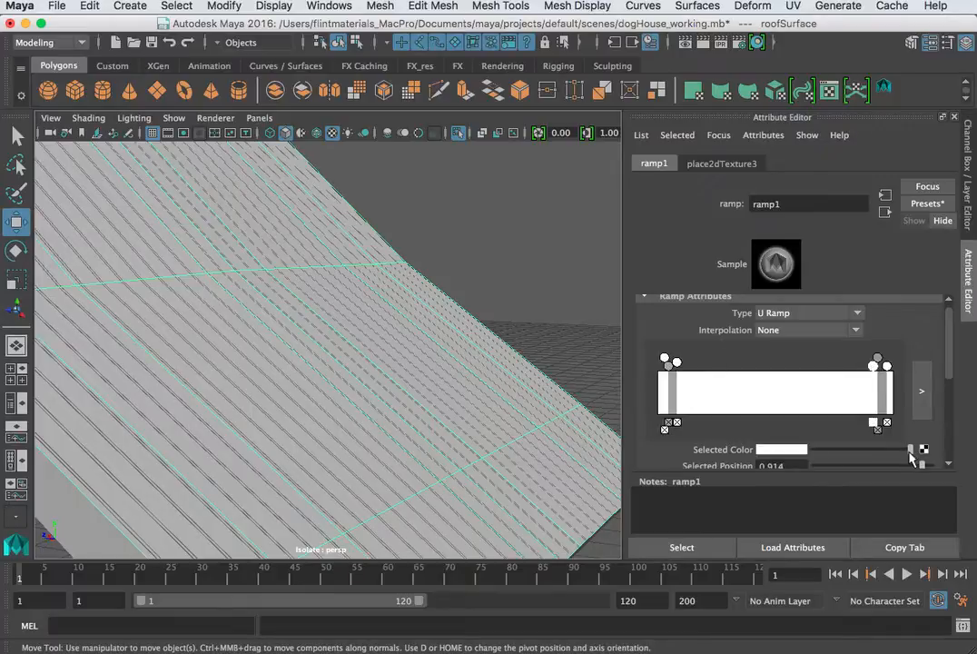
{"action": "left_click_drag", "start_coordinate": [912, 457], "coordinate": [884, 458]}
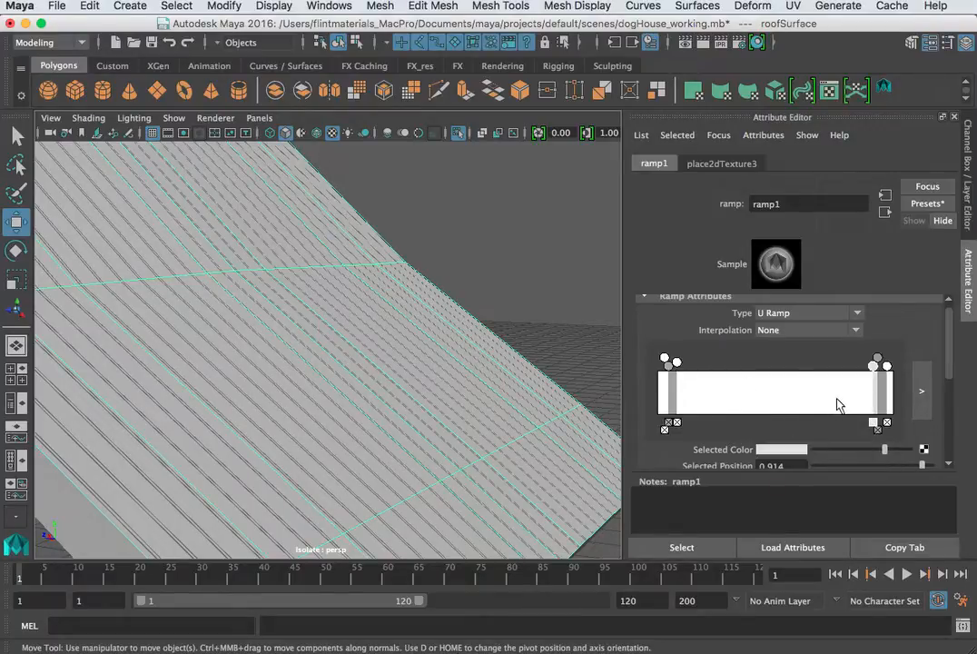
{"action": "key", "text": "ctrl+z"}
Darken the white ramp entry at 0.083 to light gray and the one at 0.914 to a slightly lighter off-white.
{"action": "left_click", "coordinate": [676, 363]}
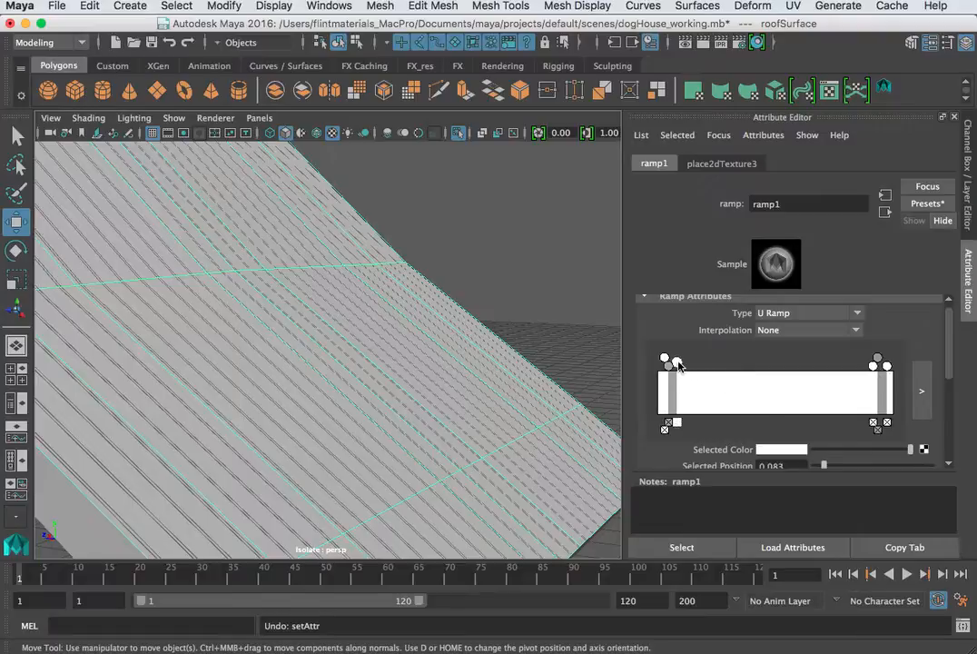
{"action": "left_click_drag", "start_coordinate": [900, 454], "coordinate": [897, 453]}
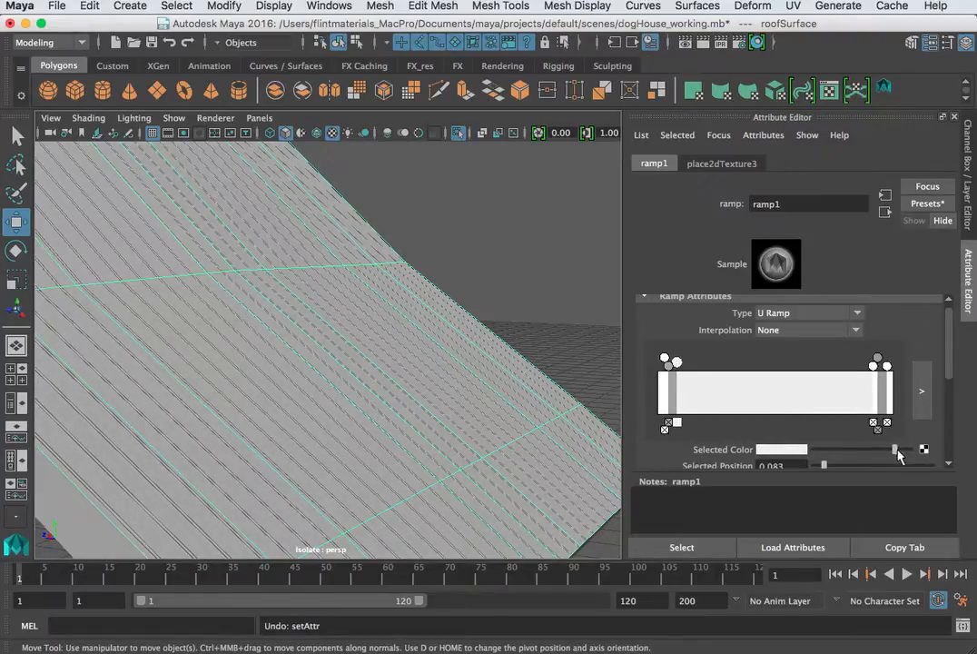
{"action": "left_click_drag", "start_coordinate": [899, 454], "coordinate": [885, 455]}
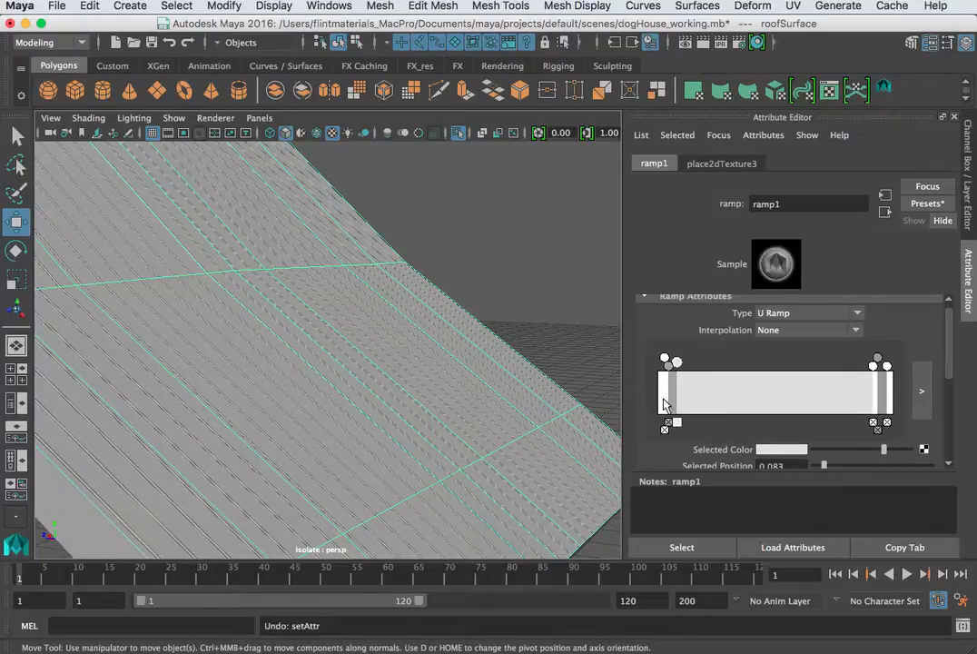
{"action": "left_click", "coordinate": [876, 368]}
{"action": "left_click_drag", "start_coordinate": [900, 455], "coordinate": [894, 455]}
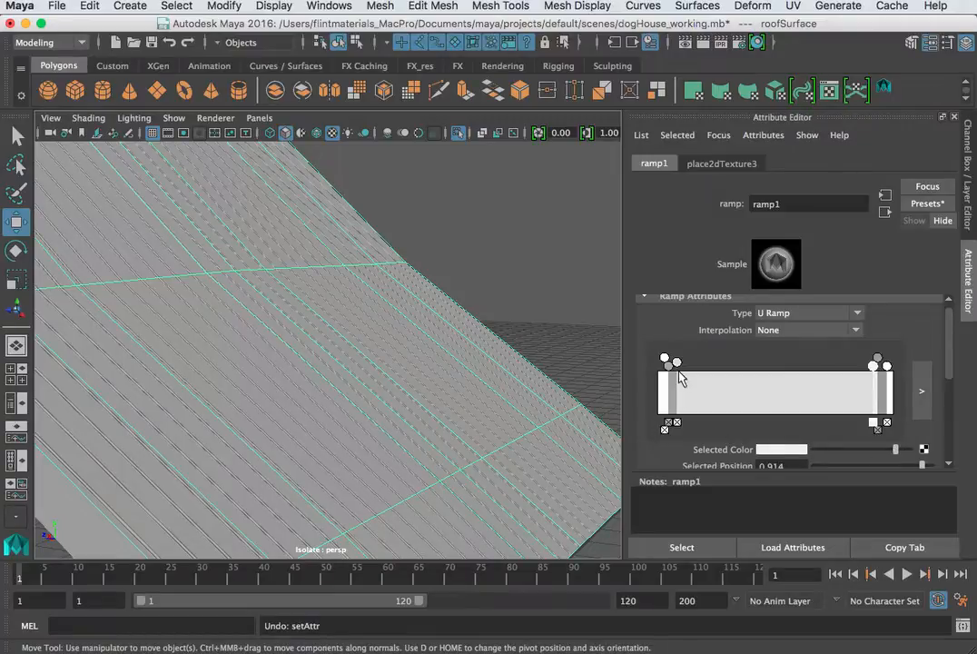
Shift the ramp's first stripe inward, placing its gray entry at about 0.092 and the white entry before it at about 0.050.
{"action": "scroll", "coordinate": [523, 397], "scroll_direction": "up", "scroll_amount": 10}
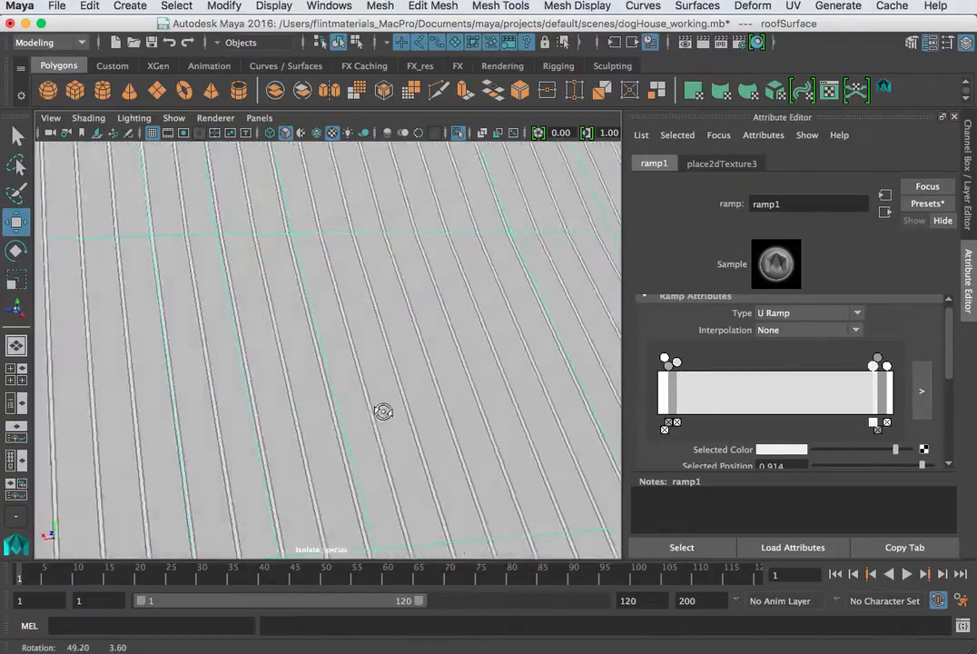
{"action": "scroll", "coordinate": [409, 406], "scroll_direction": "up", "scroll_amount": 3}
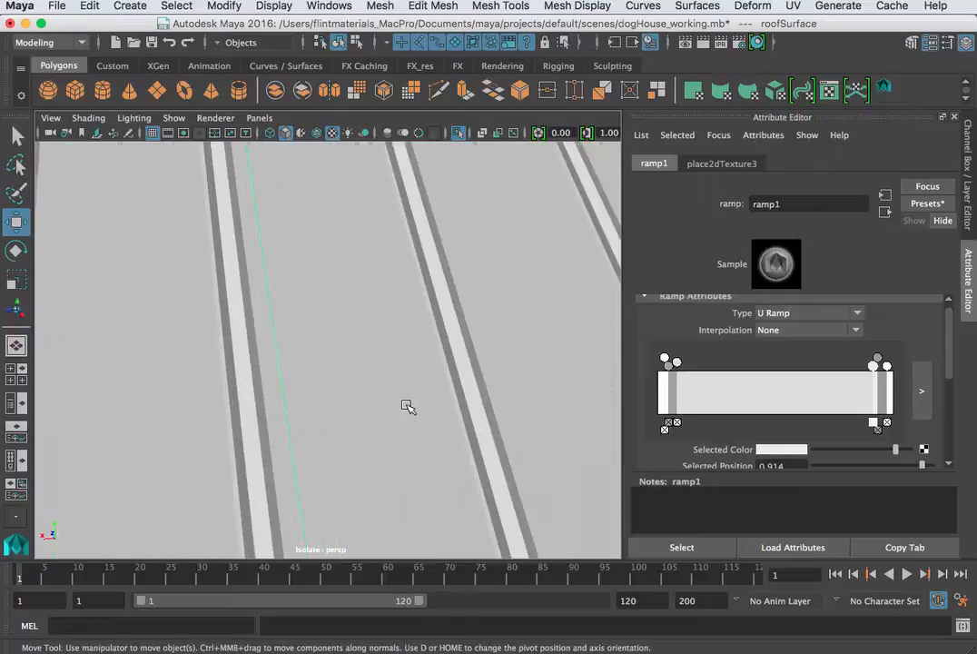
{"action": "scroll", "coordinate": [468, 386], "scroll_direction": "up", "scroll_amount": 3}
{"action": "scroll", "coordinate": [548, 380], "scroll_direction": "down", "scroll_amount": 8}
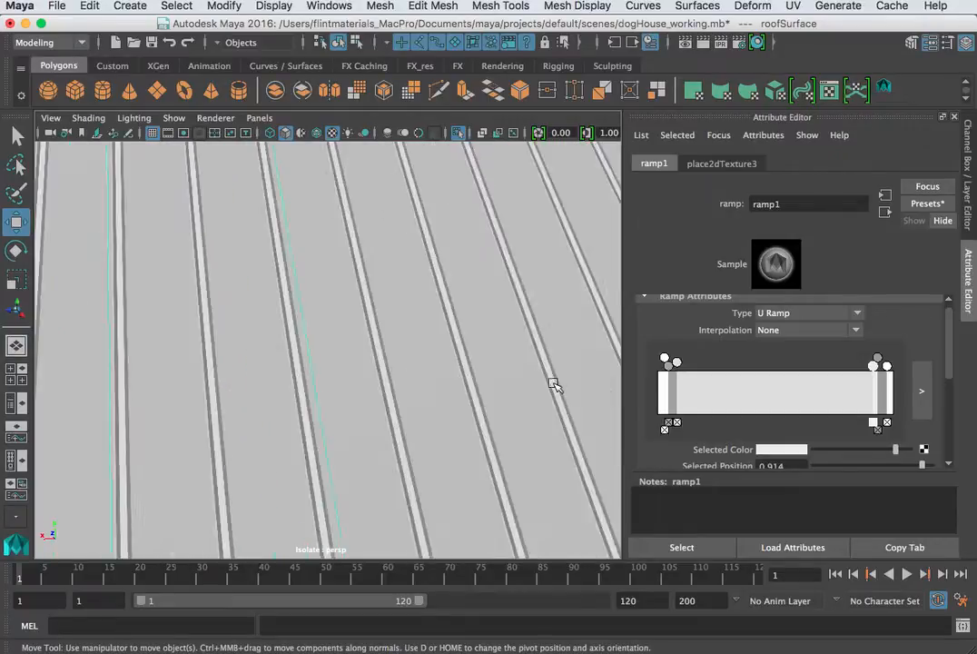
{"action": "left_click_drag", "start_coordinate": [384, 401], "coordinate": [425, 408], "text": "alt"}
{"action": "left_click_drag", "start_coordinate": [678, 365], "coordinate": [683, 370]}
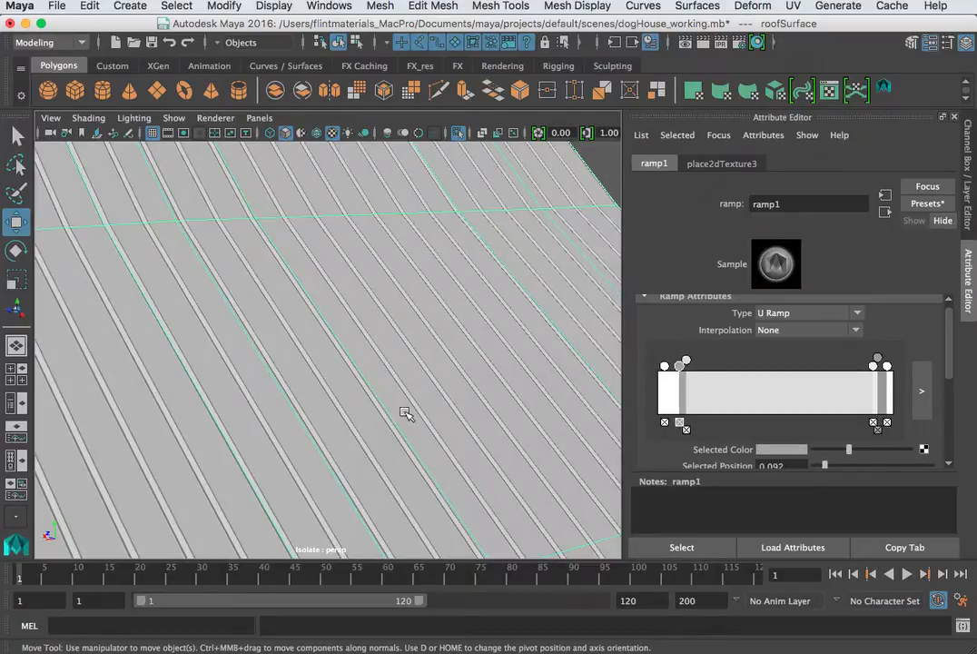
{"action": "left_click", "coordinate": [667, 367]}
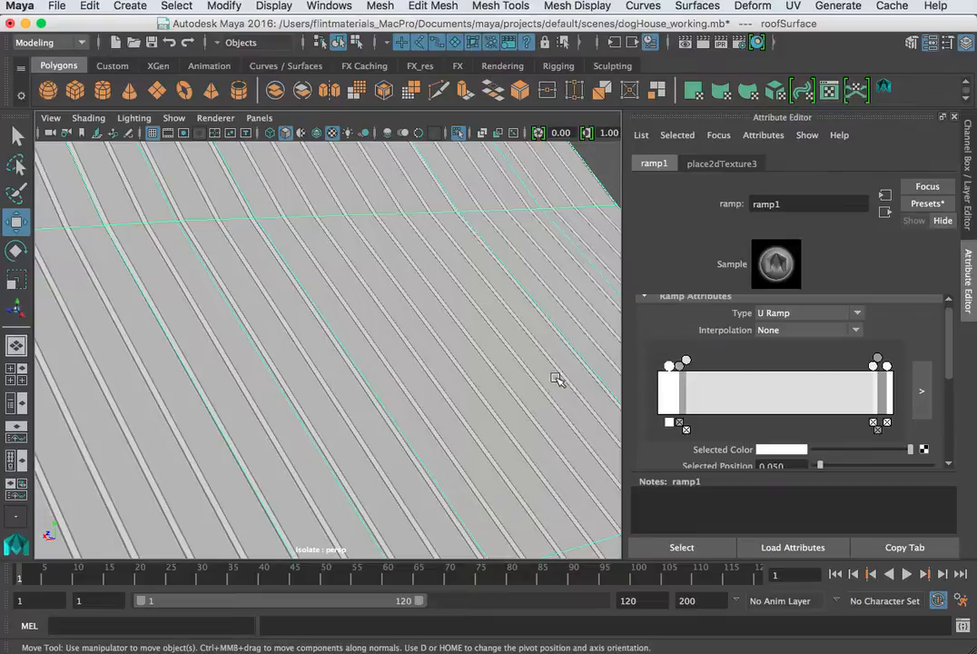
{"action": "left_click_drag", "start_coordinate": [556, 377], "coordinate": [411, 382], "text": "alt"}
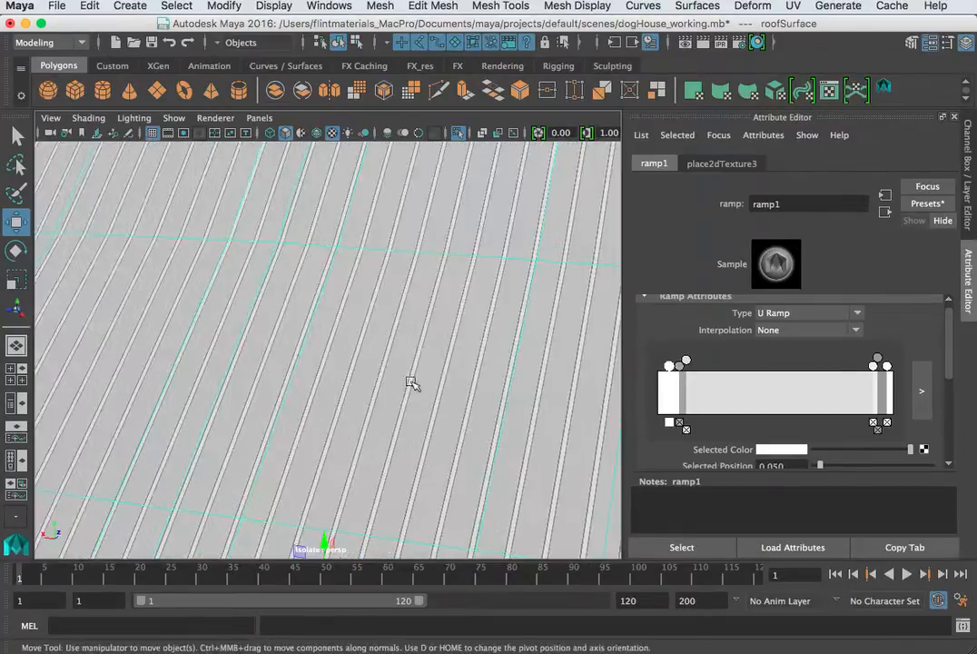
Set the U value of Repeat UV to 30 in the ramp's place2dTexture3 node.
{"action": "left_click", "coordinate": [695, 164]}
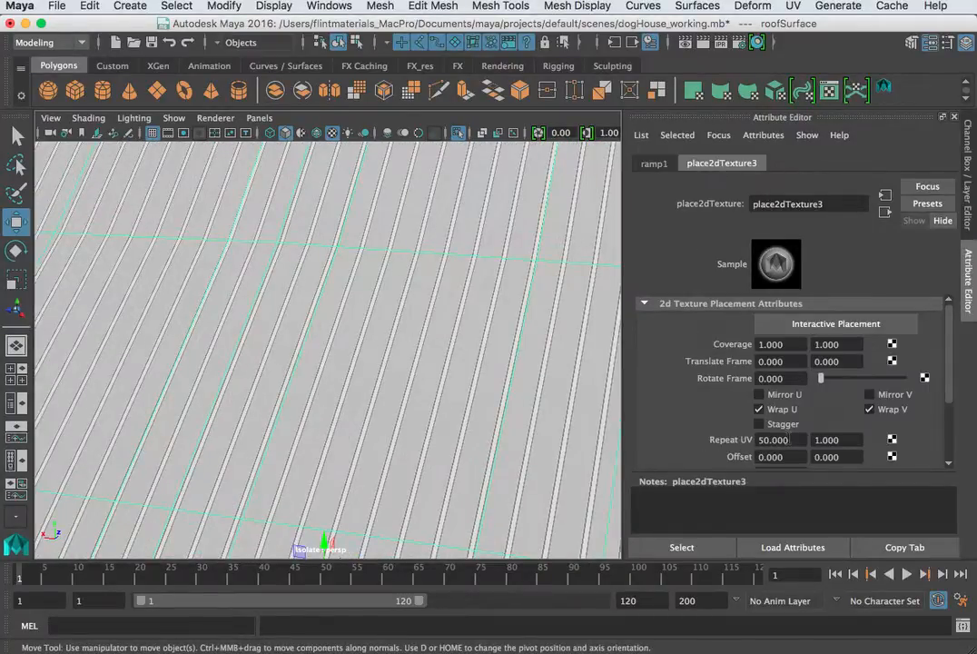
{"action": "left_click_drag", "start_coordinate": [790, 439], "coordinate": [699, 426]}
{"action": "type", "text": "30"}
{"action": "key", "text": "Return"}
{"action": "key", "text": "f"}
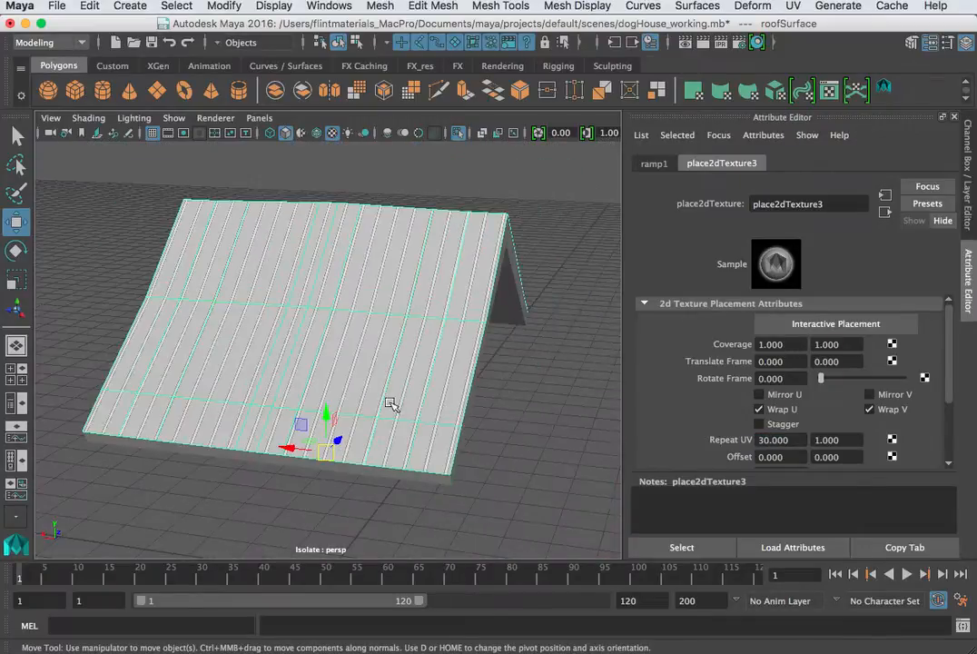
Examine the striped roof panels up close and from several angles to judge the ramp's bump effect.
{"action": "left_click_drag", "start_coordinate": [390, 403], "coordinate": [493, 462], "text": "alt"}
{"action": "scroll", "coordinate": [455, 395], "scroll_direction": "up", "scroll_amount": 5}
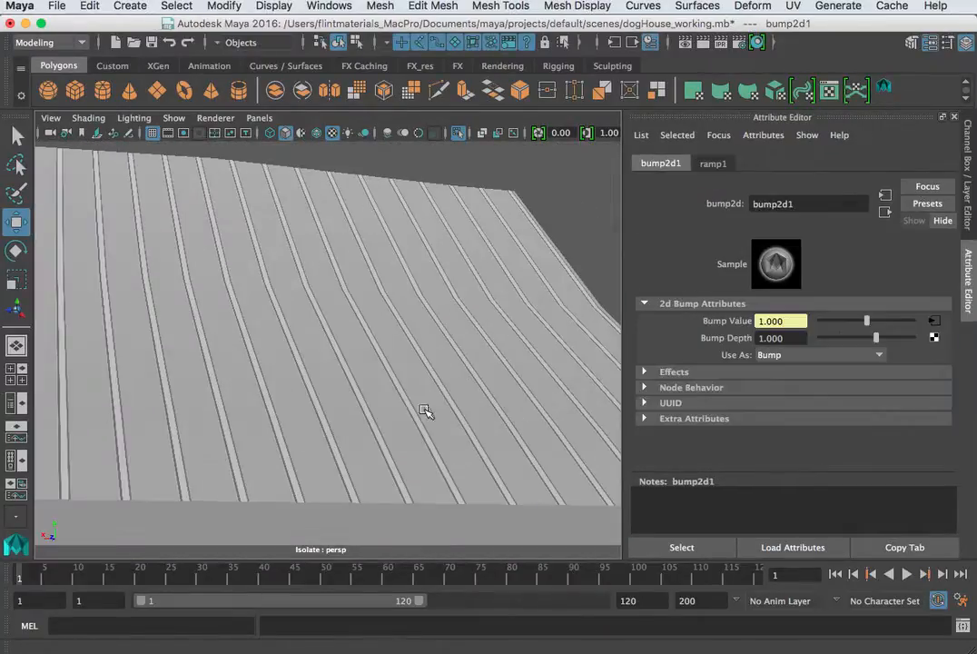
{"action": "left_click_drag", "start_coordinate": [428, 413], "coordinate": [381, 430], "text": "alt"}
{"action": "scroll", "coordinate": [384, 430], "scroll_direction": "down", "scroll_amount": 5}
{"action": "scroll", "coordinate": [383, 431], "scroll_direction": "up", "scroll_amount": 5}
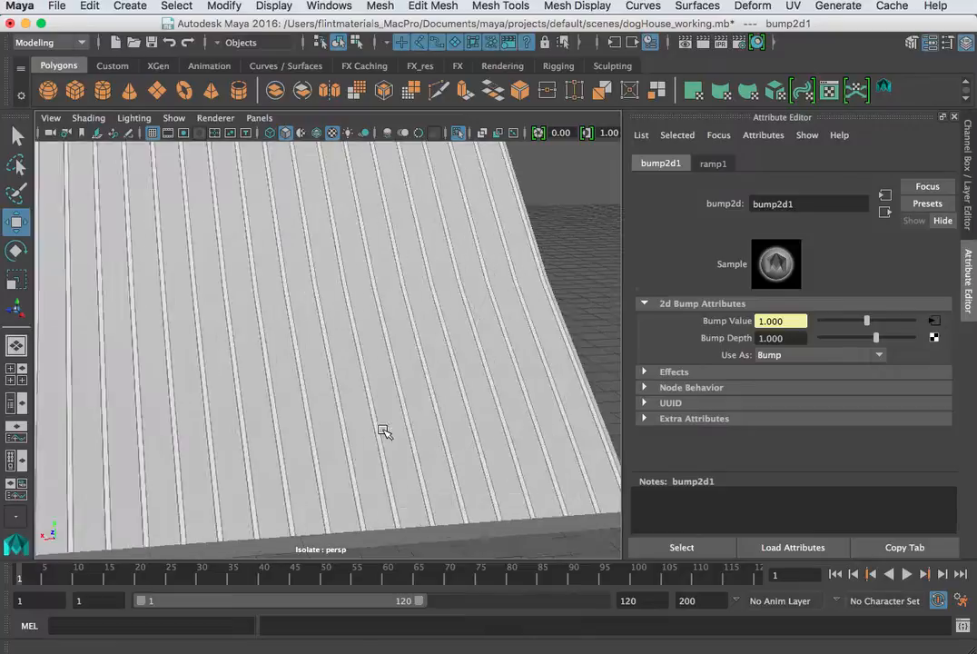
{"action": "scroll", "coordinate": [382, 429], "scroll_direction": "down", "scroll_amount": 5}
{"action": "mouse_move", "coordinate": [294, 422]}
{"action": "left_mouse_down", "text": "alt"}
{"action": "mouse_move", "coordinate": [349, 419]}
{"action": "mouse_move", "coordinate": [264, 430]}
{"action": "mouse_move", "coordinate": [279, 430]}
{"action": "mouse_move", "coordinate": [296, 401]}
{"action": "left_mouse_up", "text": "alt"}
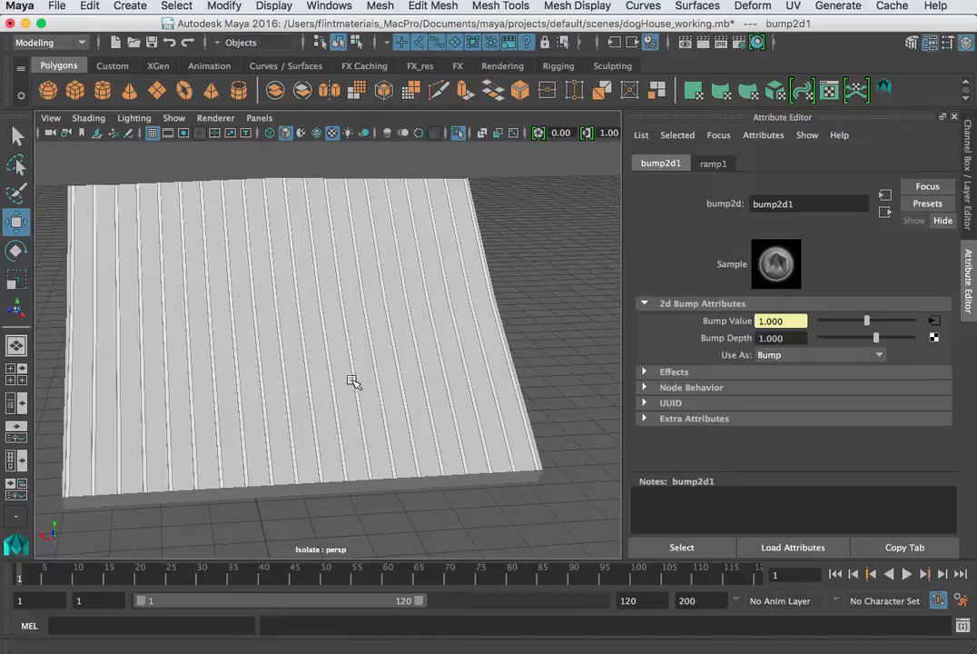
{"action": "mouse_move", "coordinate": [305, 397]}
{"action": "left_mouse_down", "text": "alt"}
{"action": "mouse_move", "coordinate": [401, 395]}
{"action": "mouse_move", "coordinate": [390, 414]}
{"action": "mouse_move", "coordinate": [319, 419]}
{"action": "mouse_move", "coordinate": [272, 401]}
{"action": "mouse_move", "coordinate": [307, 400]}
{"action": "left_mouse_up", "text": "alt"}
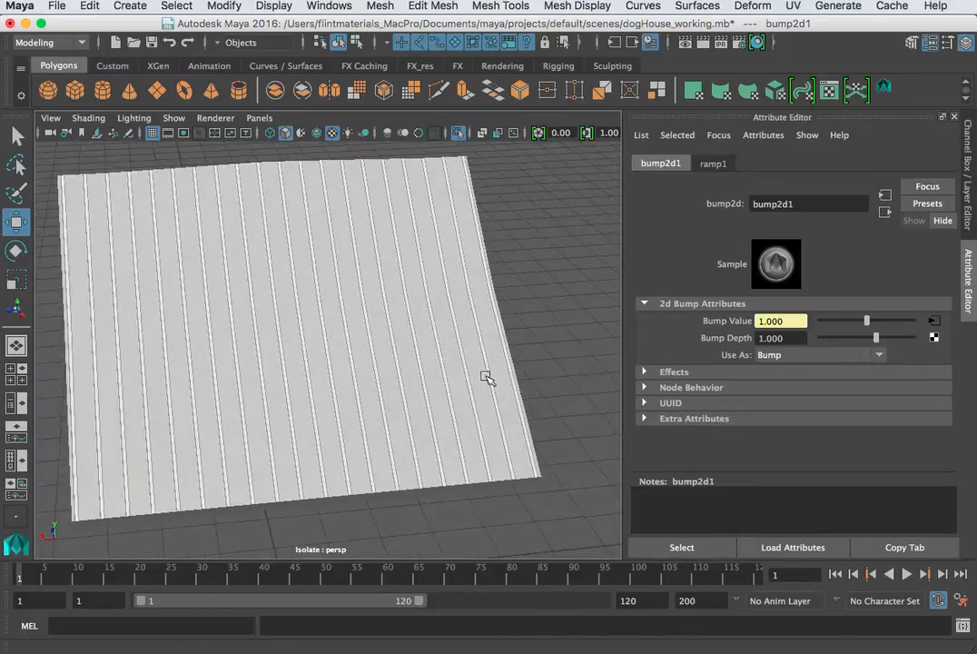
{"action": "left_click_drag", "start_coordinate": [375, 386], "coordinate": [301, 395], "text": "alt"}
{"action": "scroll", "coordinate": [332, 378], "scroll_direction": "up", "scroll_amount": 6}
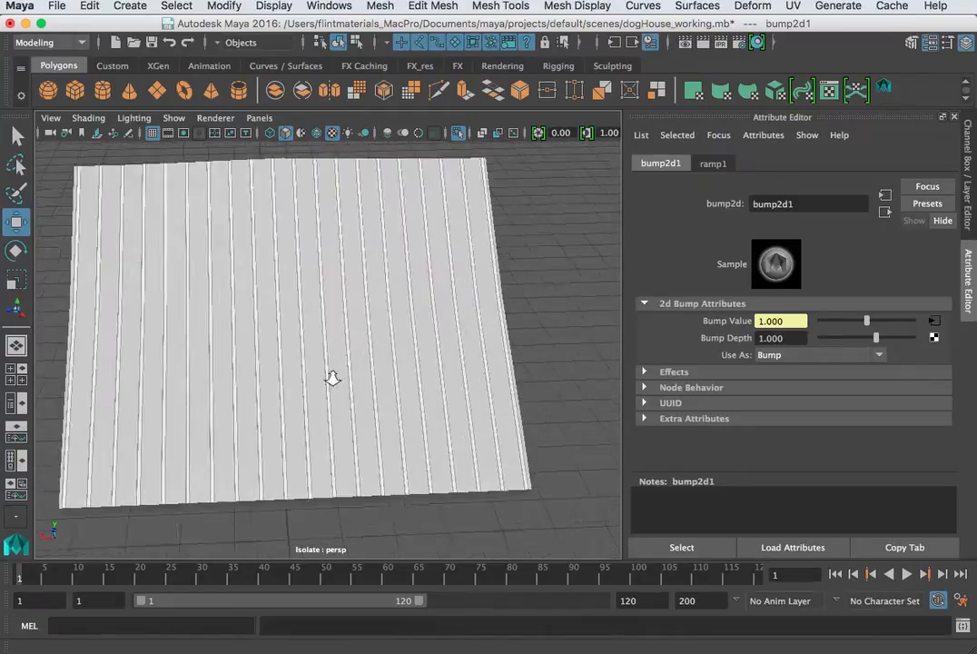
{"action": "scroll", "coordinate": [337, 381], "scroll_direction": "down", "scroll_amount": 3}
Change ramp1's interpolation to Linear to soften the edges of the roof stripes.
{"action": "left_click", "coordinate": [714, 163]}
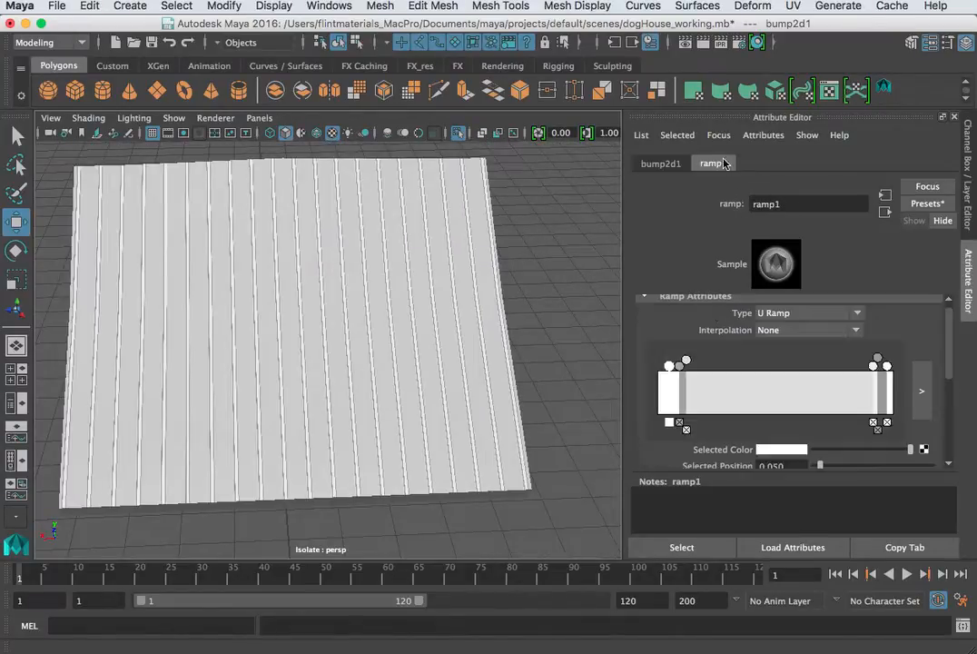
{"action": "left_click", "coordinate": [777, 333]}
{"action": "left_click", "coordinate": [788, 365]}
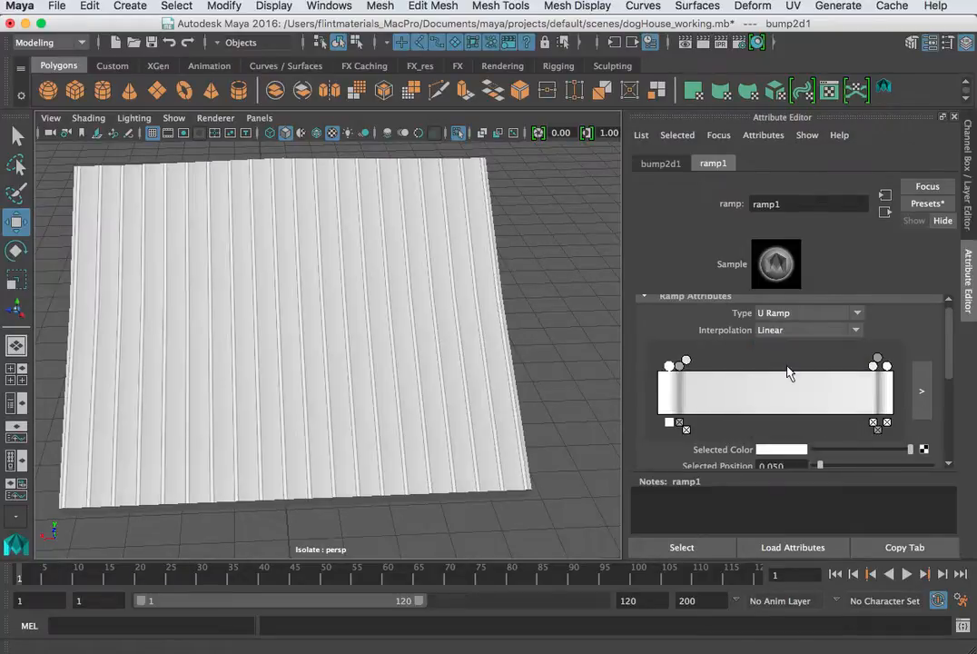
{"action": "left_click_drag", "start_coordinate": [465, 384], "coordinate": [359, 360], "text": "alt"}
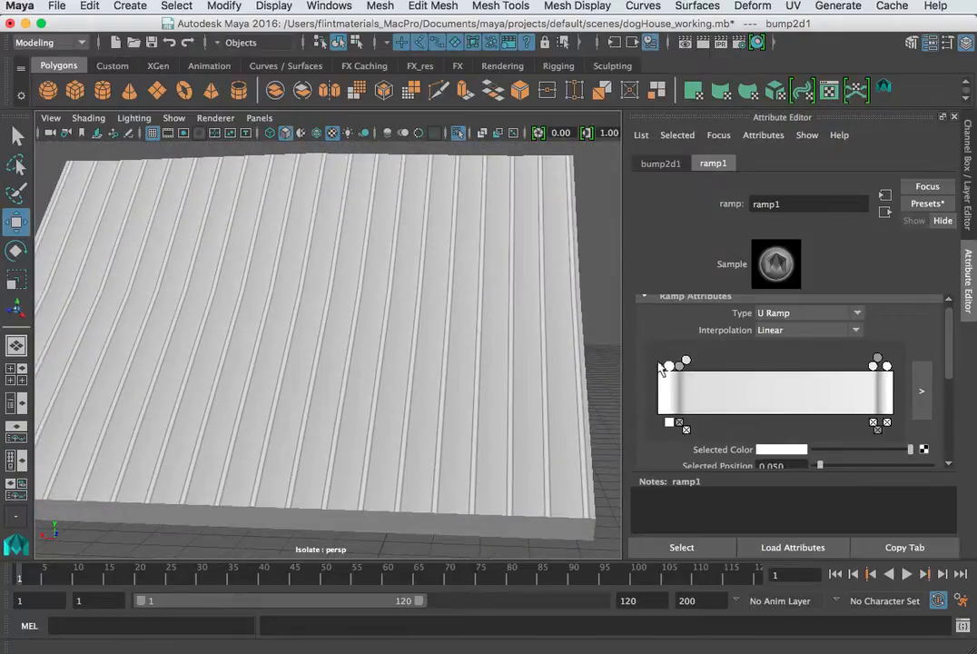
Inspect the ridged texture on both slopes of the roof and the untextured edges from several angles.
{"action": "right_click_drag", "start_coordinate": [467, 332], "coordinate": [565, 305]}
{"action": "scroll", "coordinate": [526, 338], "scroll_direction": "down", "scroll_amount": 3}
{"action": "left_click_drag", "start_coordinate": [387, 363], "coordinate": [637, 397], "text": "alt"}
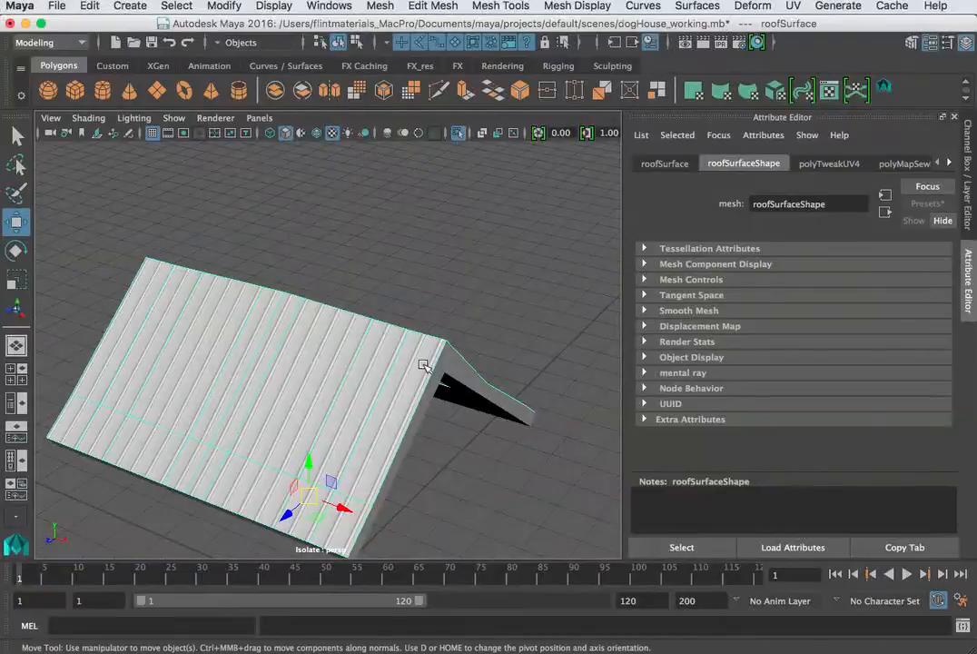
{"action": "scroll", "coordinate": [424, 367], "scroll_direction": "up", "scroll_amount": 5}
{"action": "left_click_drag", "start_coordinate": [424, 367], "coordinate": [316, 398], "text": "alt"}
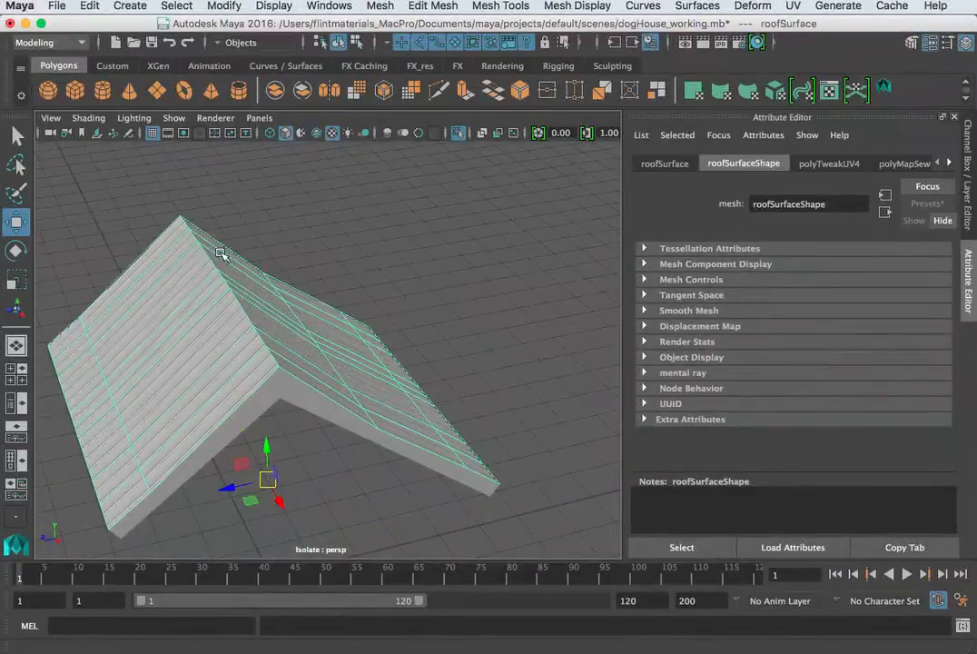
{"action": "left_click_drag", "start_coordinate": [414, 367], "coordinate": [214, 390], "text": "alt"}
{"action": "left_click_drag", "start_coordinate": [350, 384], "coordinate": [474, 388], "text": "alt"}
{"action": "left_click_drag", "start_coordinate": [406, 411], "coordinate": [253, 370], "text": "alt"}
{"action": "left_click_drag", "start_coordinate": [345, 382], "coordinate": [319, 287], "text": "alt"}
Assign a new Lambert material to the roofSide mesh and set its color to light gray, about RGB 0.760, 0.731, 0.738.
{"action": "left_click", "coordinate": [232, 413]}
{"action": "scroll", "coordinate": [266, 417], "scroll_direction": "down", "scroll_amount": 3}
{"action": "right_click_drag", "start_coordinate": [318, 269], "coordinate": [330, 546]}
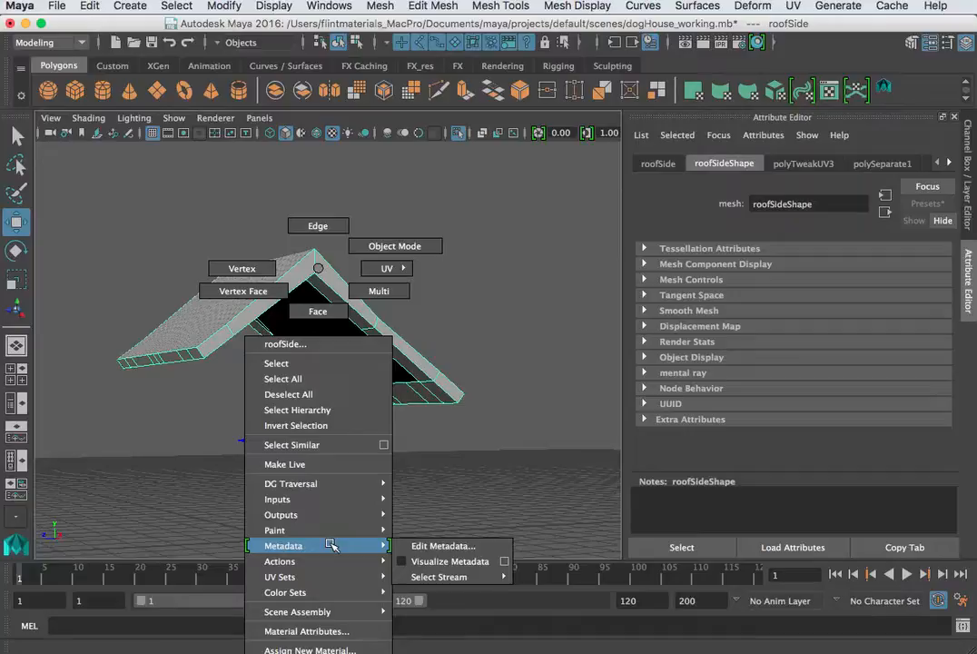
{"action": "right_click_drag", "start_coordinate": [333, 541], "coordinate": [322, 650]}
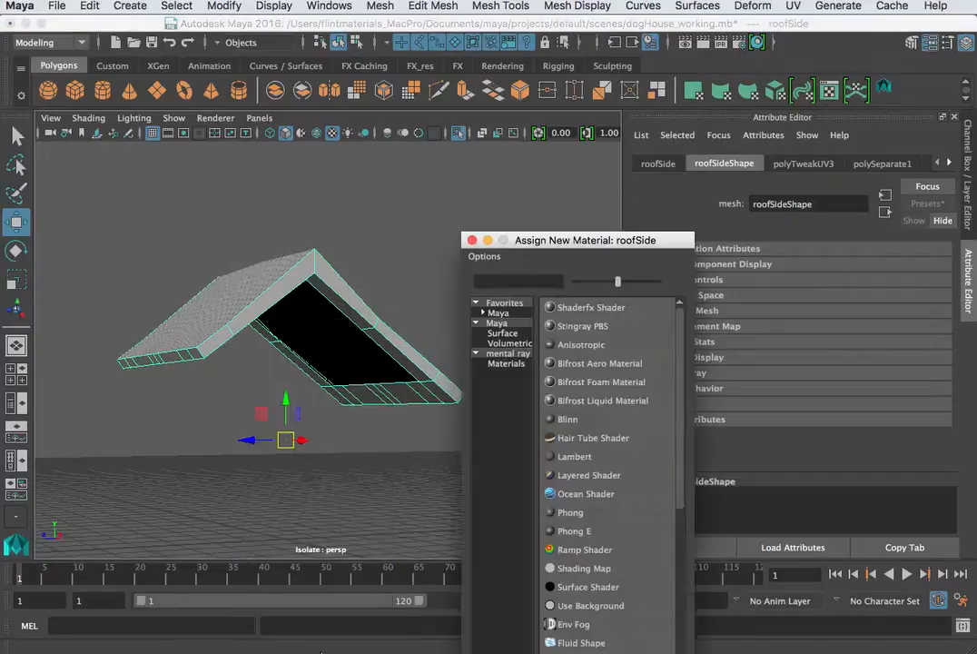
{"action": "left_click", "coordinate": [579, 458]}
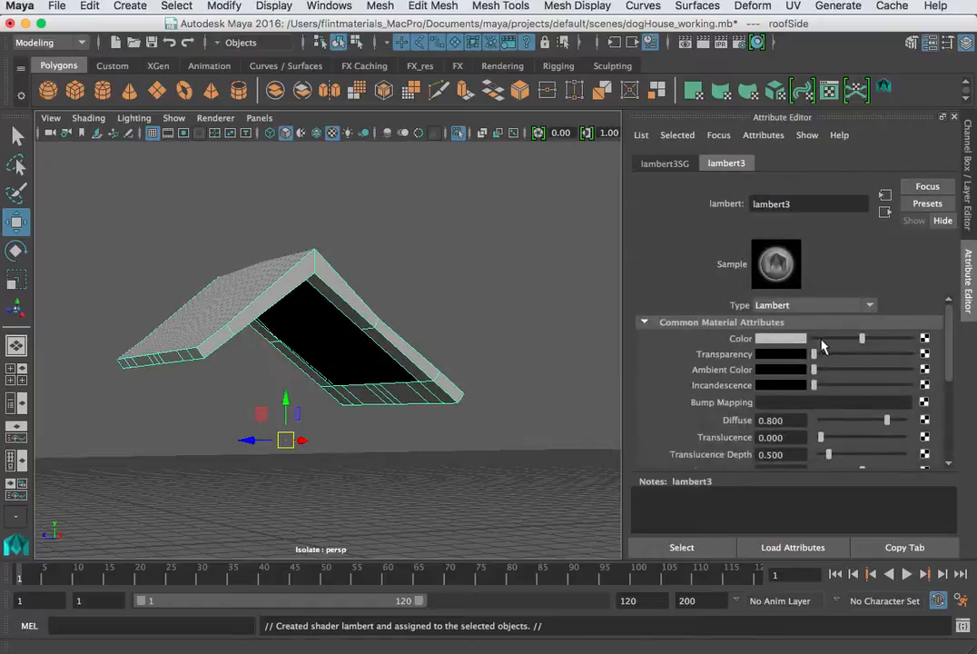
{"action": "left_click", "coordinate": [798, 339]}
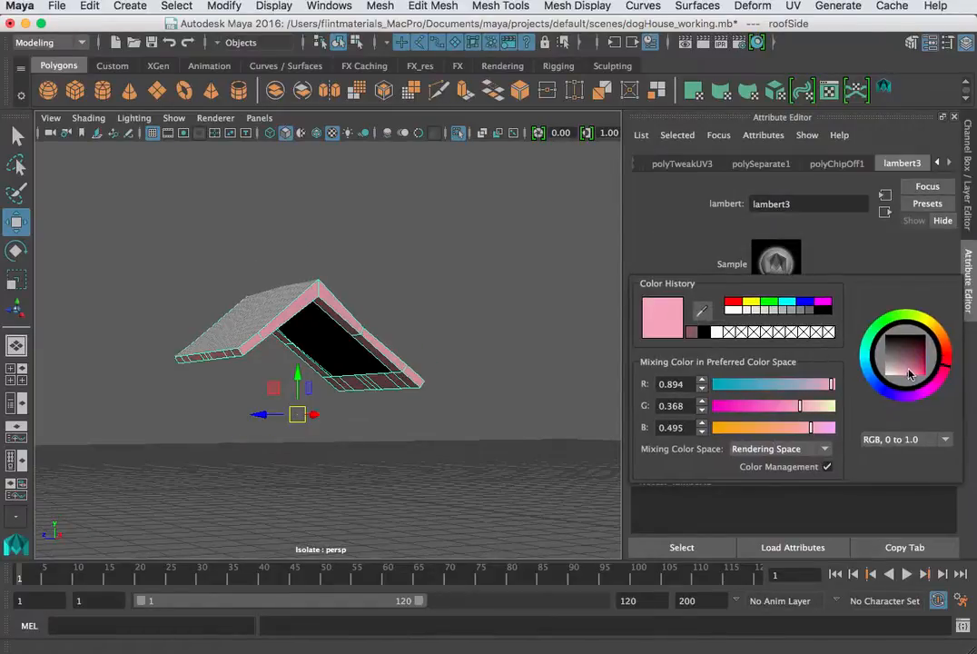
{"action": "mouse_move", "coordinate": [910, 371]}
{"action": "left_mouse_down"}
{"action": "mouse_move", "coordinate": [883, 386]}
{"action": "mouse_move", "coordinate": [888, 377]}
{"action": "left_mouse_up"}
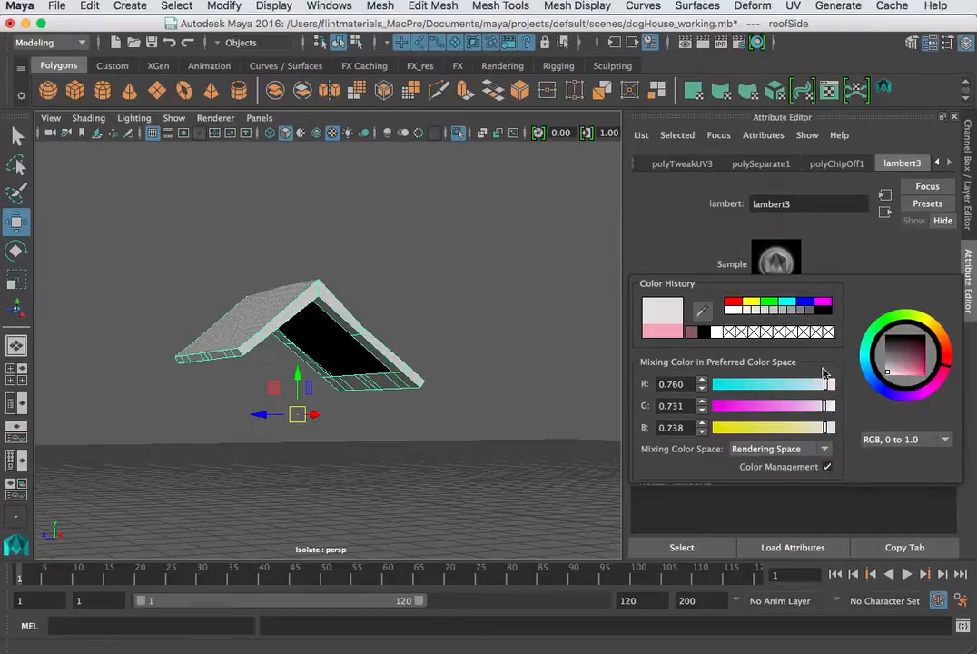
Recolor ramp1 in the roofSurface material's color channel so the roof panels turn dark maroon between light ridges.
{"action": "left_click", "coordinate": [588, 288]}
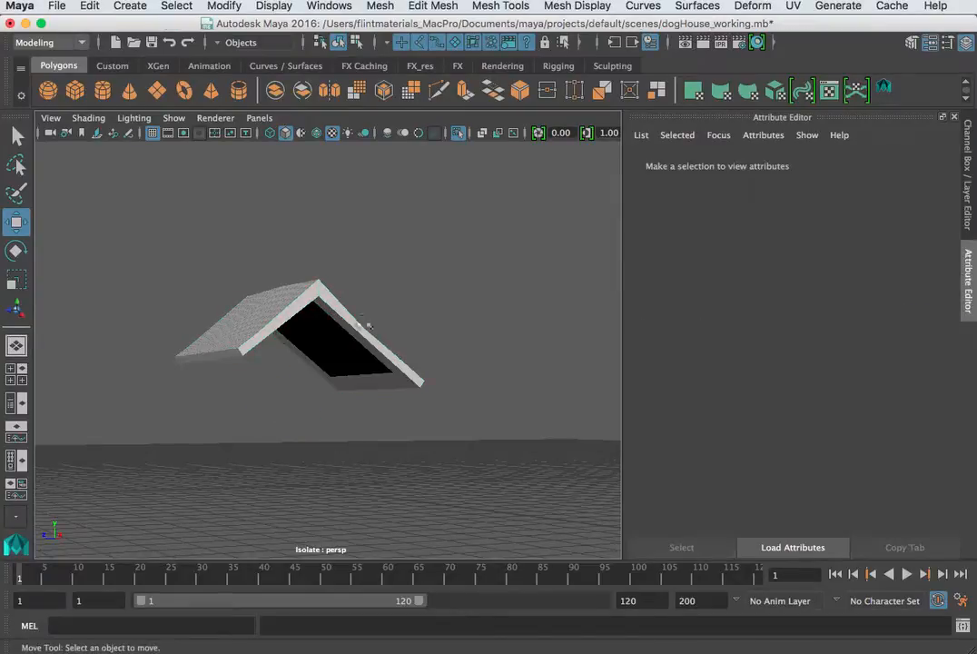
{"action": "left_click", "coordinate": [344, 318]}
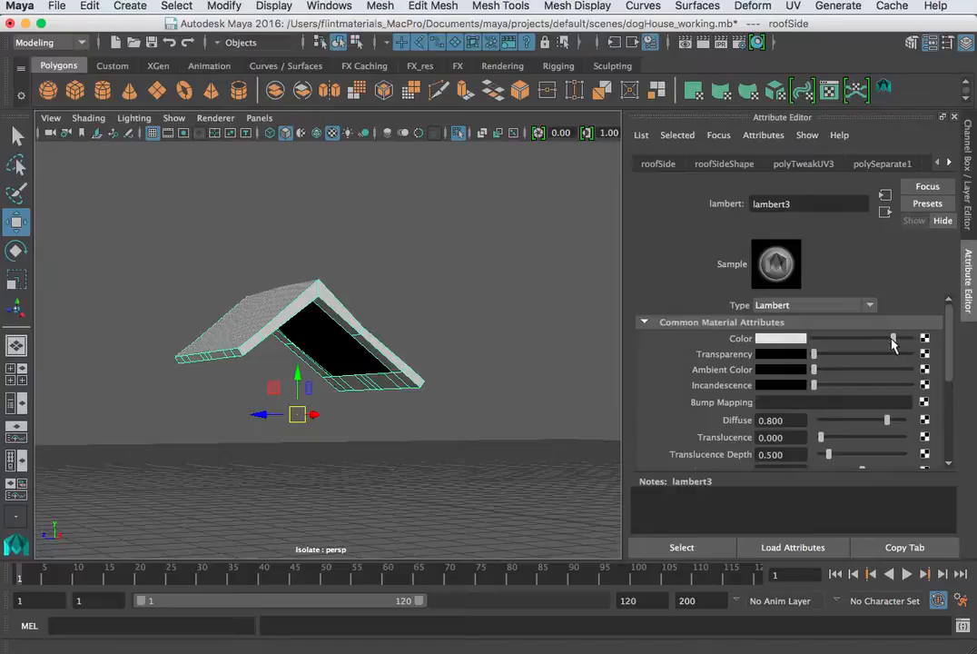
{"action": "left_click", "coordinate": [272, 301]}
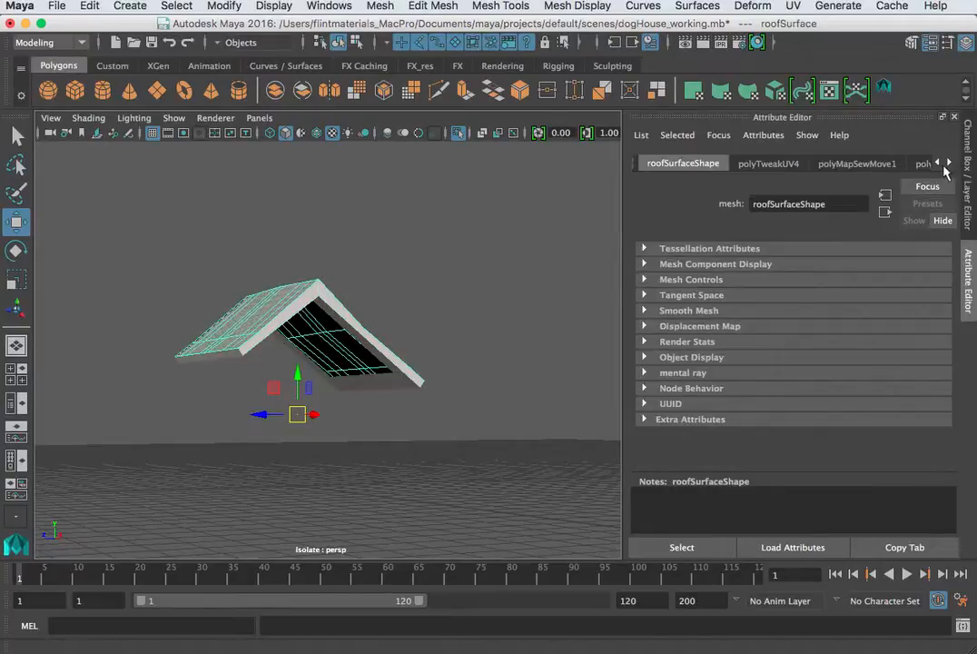
{"action": "left_click", "coordinate": [950, 163]}
{"action": "left_click", "coordinate": [950, 163]}
{"action": "left_click", "coordinate": [897, 166]}
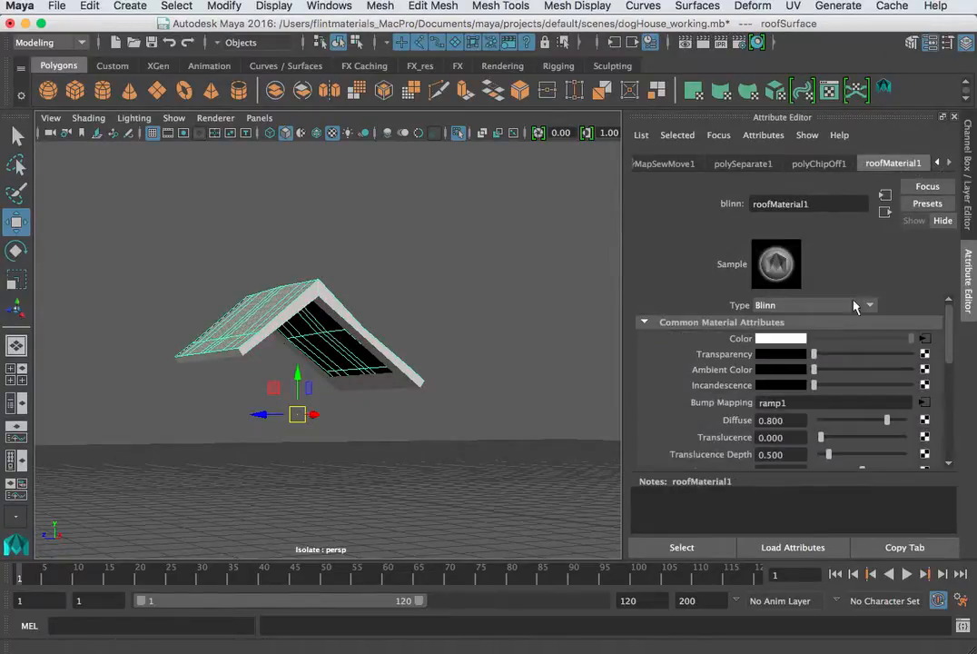
{"action": "left_click", "coordinate": [925, 338]}
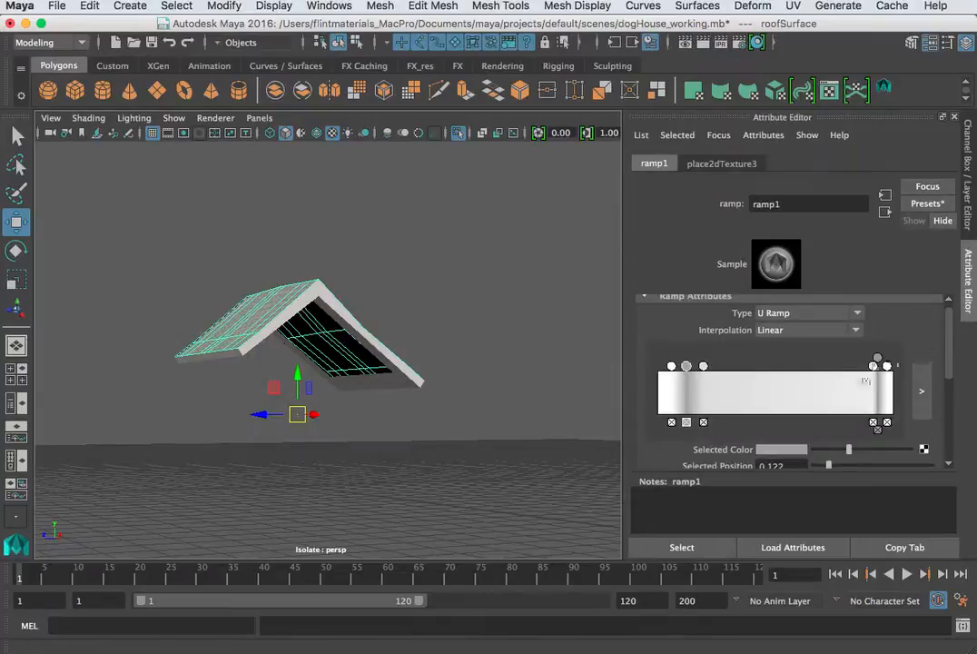
{"action": "left_click", "coordinate": [672, 367]}
{"action": "left_click", "coordinate": [783, 450]}
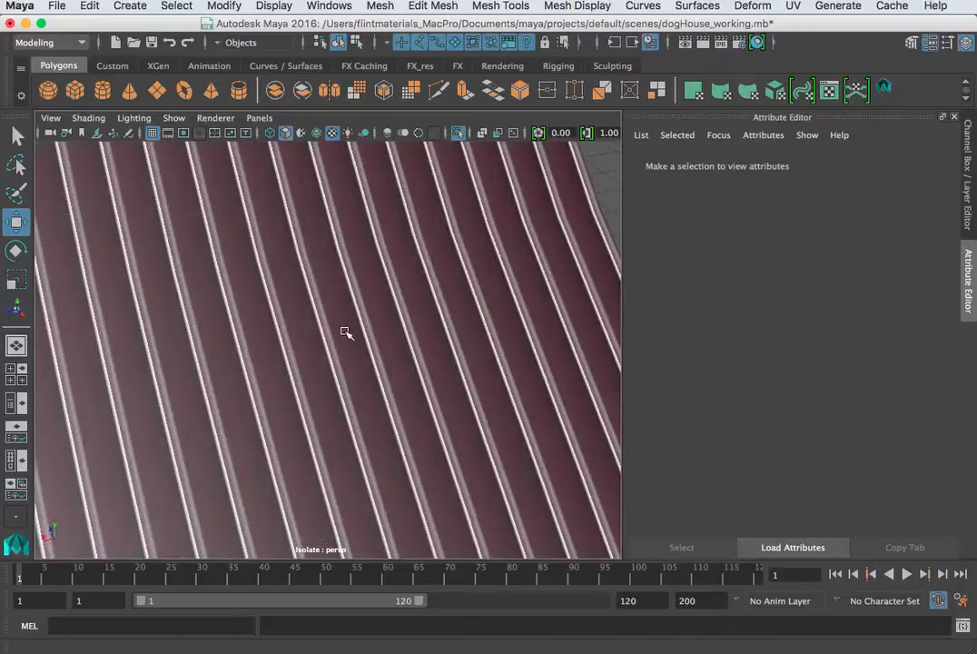
Turn off the isolated view of the roof to show the whole dog house.
{"action": "scroll", "coordinate": [345, 332], "scroll_direction": "down", "scroll_amount": 5}
{"action": "left_click_drag", "start_coordinate": [346, 331], "coordinate": [289, 301], "text": "alt"}
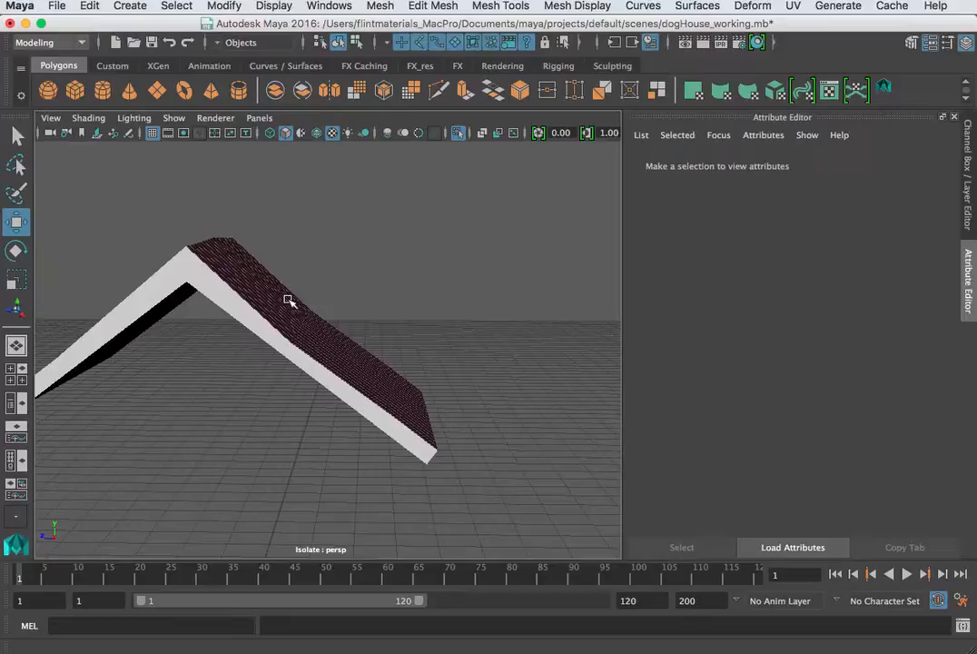
{"action": "left_click", "coordinate": [174, 117]}
{"action": "mouse_move", "coordinate": [218, 146]}
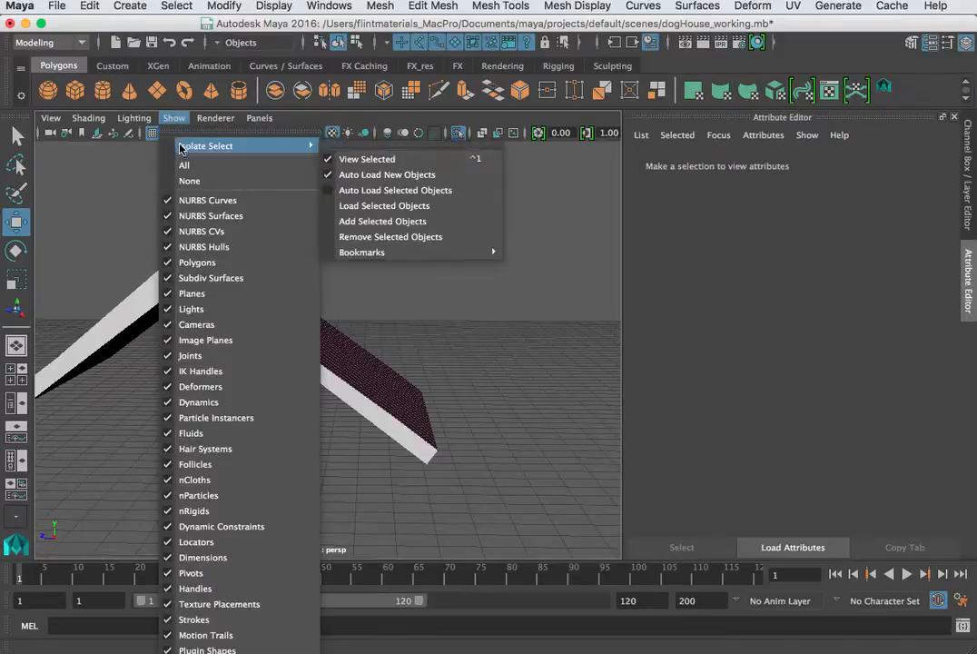
{"action": "left_click", "coordinate": [329, 160]}
{"action": "left_click_drag", "start_coordinate": [331, 164], "coordinate": [465, 277], "text": "alt"}
{"action": "scroll", "coordinate": [480, 340], "scroll_direction": "up", "scroll_amount": 5}
{"action": "left_click", "coordinate": [360, 293]}
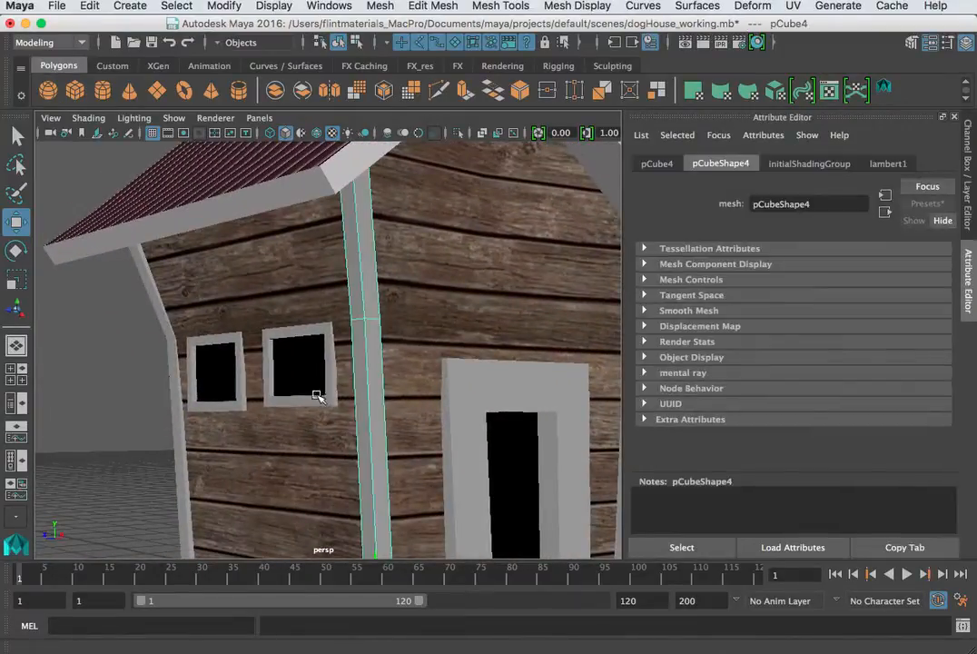
{"action": "left_click", "coordinate": [318, 396]}
{"action": "left_click", "coordinate": [234, 400], "text": "shift"}
{"action": "left_click", "coordinate": [179, 399], "text": "shift"}
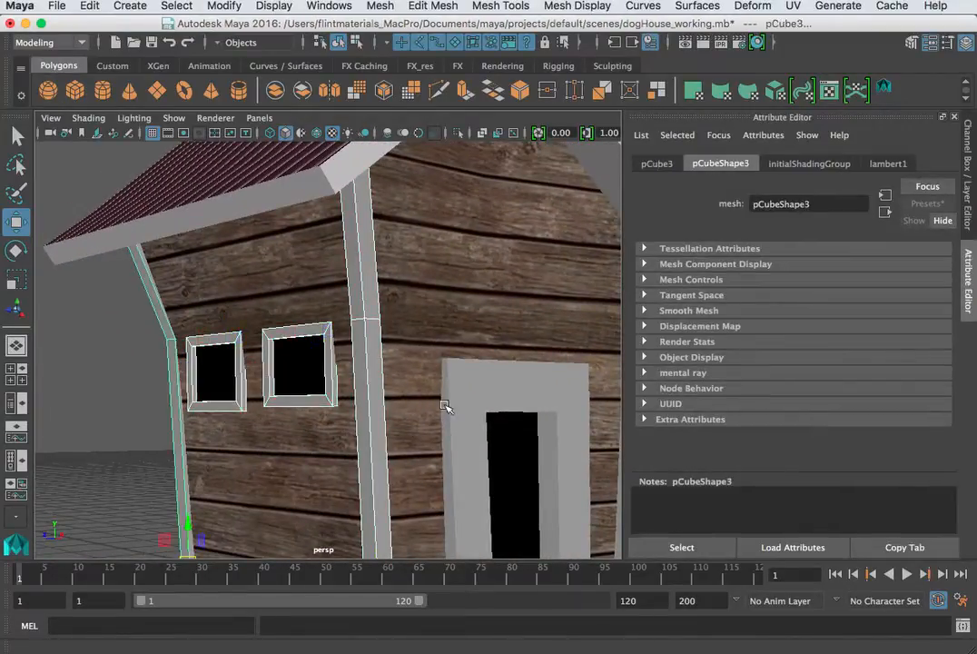
{"action": "left_click", "coordinate": [446, 407]}
{"action": "scroll", "coordinate": [516, 396], "scroll_direction": "down", "scroll_amount": 5}
Rename the Lambert material on the roofSide mesh to whitePaint.
{"action": "left_click", "coordinate": [380, 235]}
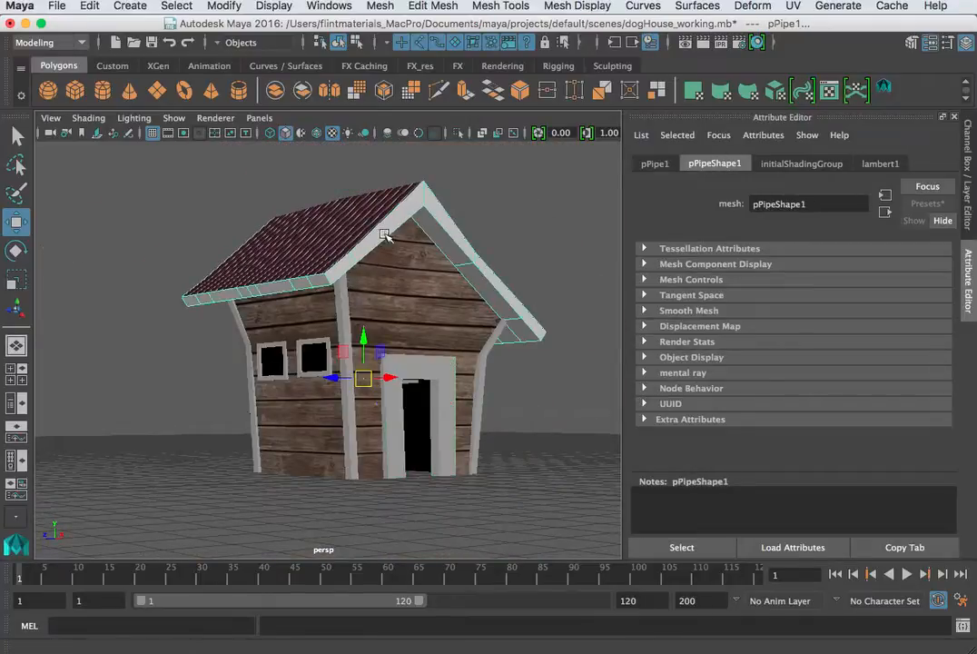
{"action": "left_click", "coordinate": [952, 163]}
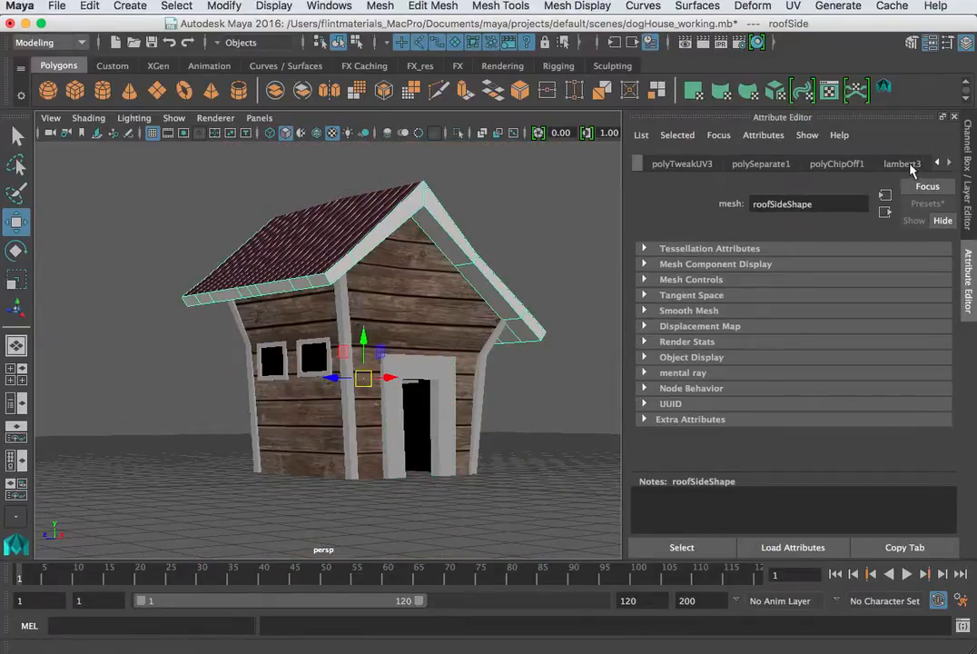
{"action": "left_click", "coordinate": [909, 164]}
{"action": "type", "text": "wh"}
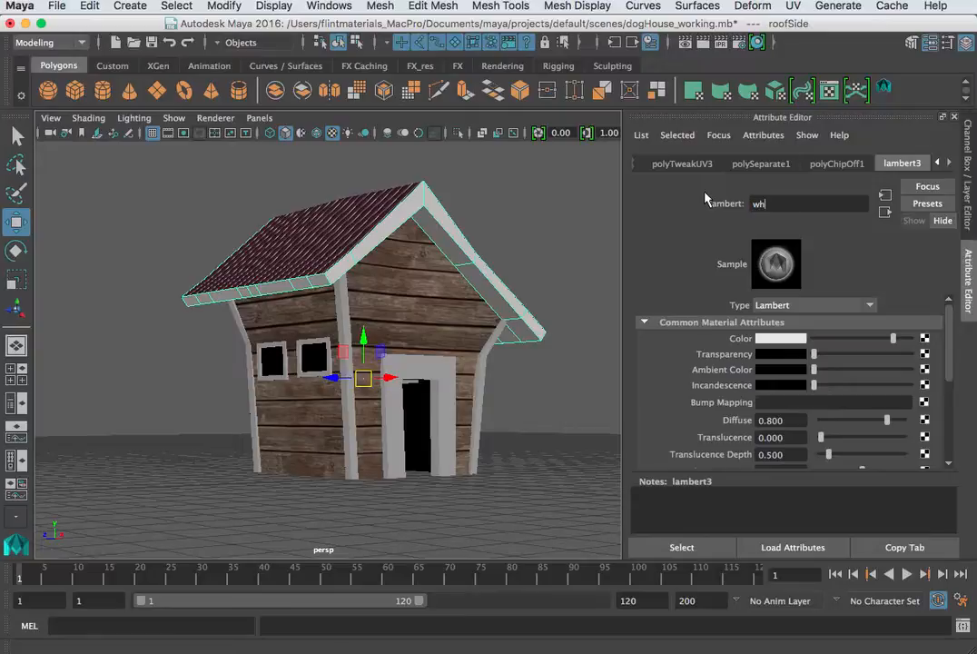
{"action": "type", "text": "itePaint"}
{"action": "key", "text": "Return"}
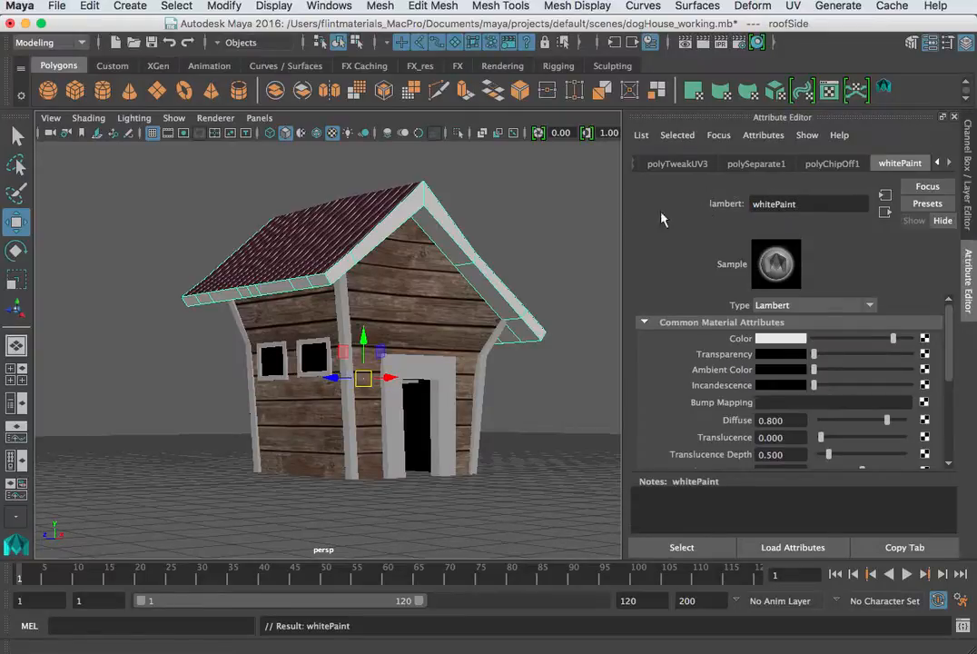
Assign the existing whitePaint material to the corner posts, door frame and all window frames together with the roof side, leaving nothing selected.
{"action": "left_click", "coordinate": [346, 317], "text": "shift"}
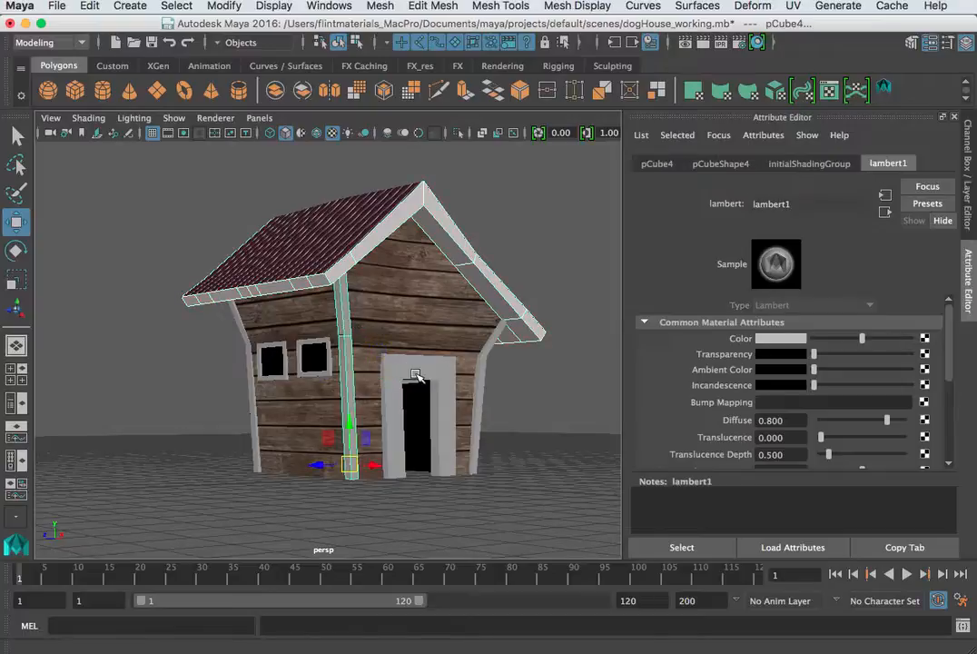
{"action": "left_click", "coordinate": [419, 374], "text": "shift"}
{"action": "left_click", "coordinate": [487, 364], "text": "shift"}
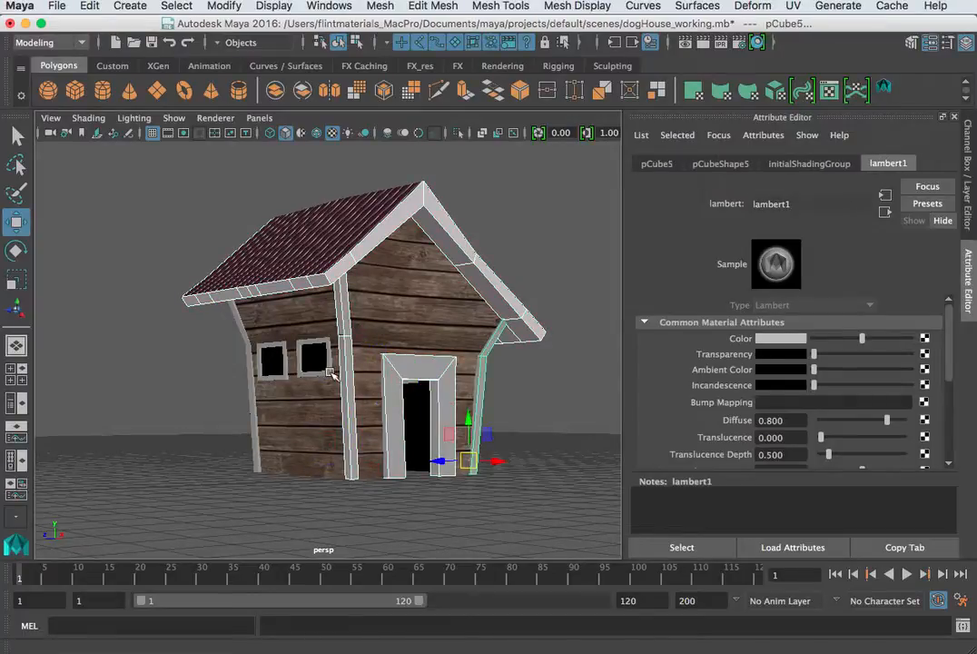
{"action": "left_click", "coordinate": [312, 371]}
{"action": "left_click", "coordinate": [262, 372], "text": "shift"}
{"action": "left_click", "coordinate": [259, 390]}
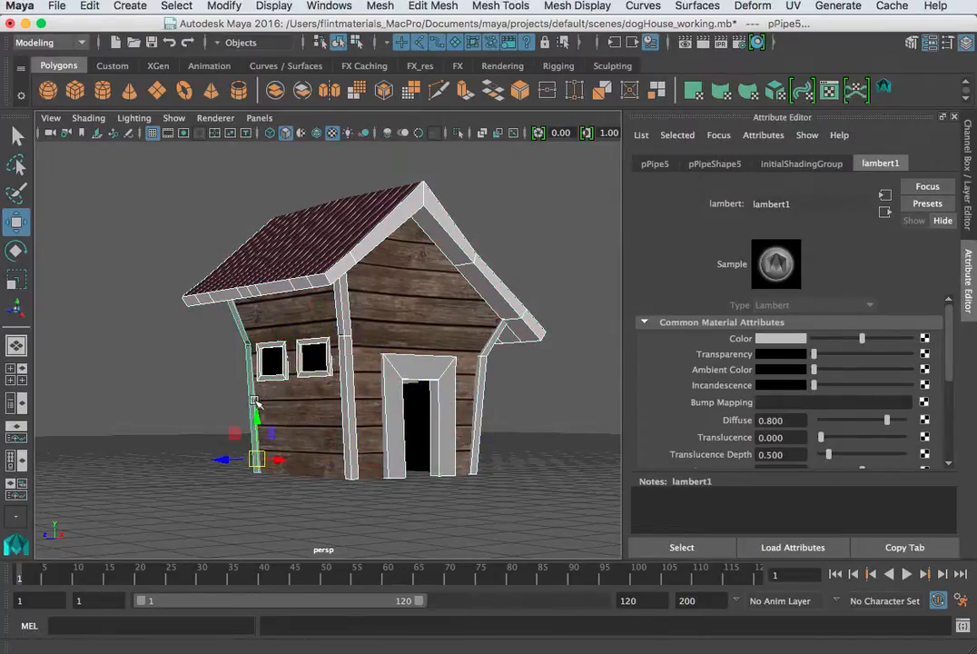
{"action": "left_click_drag", "start_coordinate": [259, 391], "coordinate": [491, 383], "text": "alt"}
{"action": "left_click", "coordinate": [255, 381], "text": "shift"}
{"action": "left_click", "coordinate": [273, 361]}
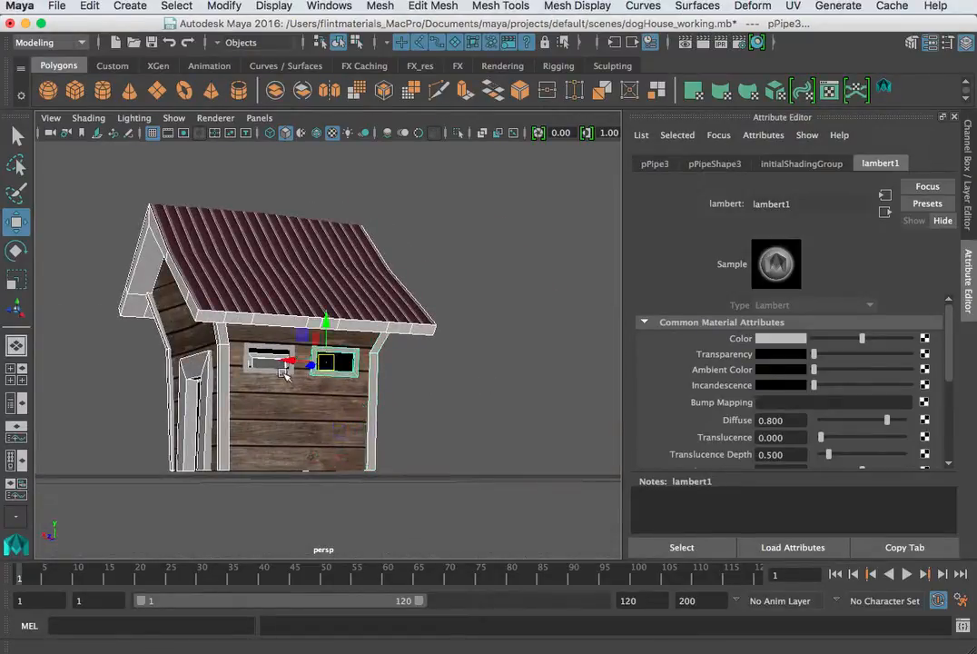
{"action": "right_click_drag", "start_coordinate": [227, 318], "coordinate": [292, 572]}
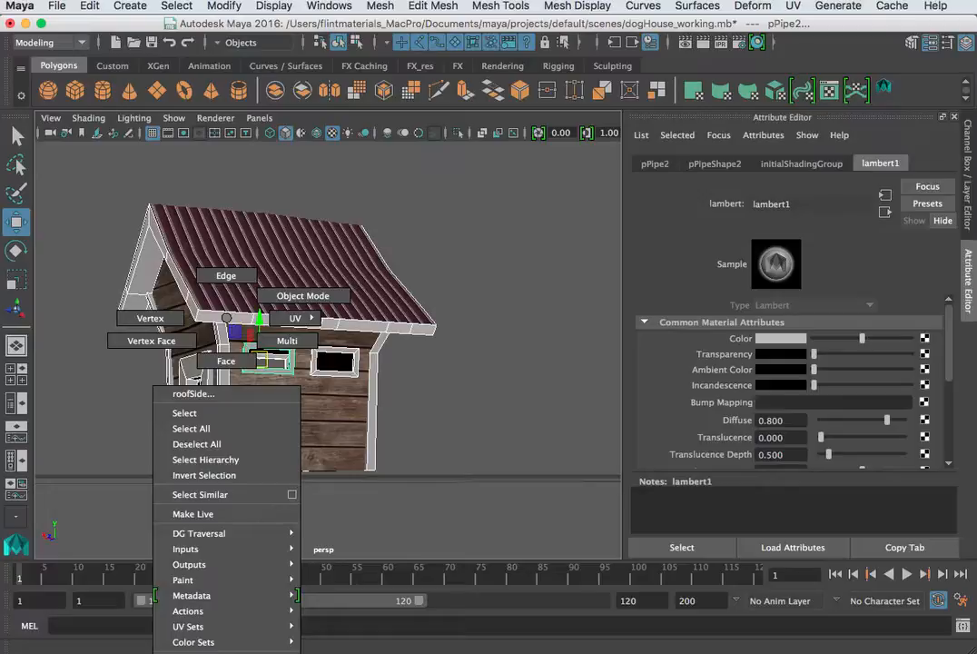
{"action": "right_click_drag", "start_coordinate": [292, 649], "coordinate": [442, 604]}
{"action": "left_click", "coordinate": [481, 409]}
Examine the textured dog house from all sides, checking the ridged roof, window frames, wooden walls and front door frame.
{"action": "left_click_drag", "start_coordinate": [482, 409], "coordinate": [516, 370], "text": "alt"}
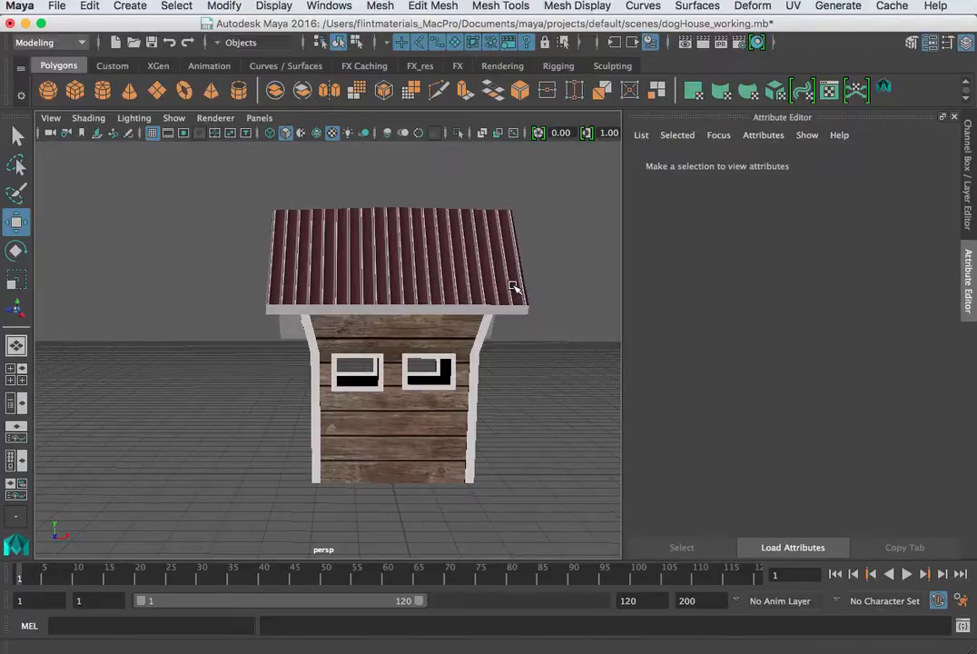
{"action": "left_click_drag", "start_coordinate": [513, 287], "coordinate": [376, 345], "text": "alt"}
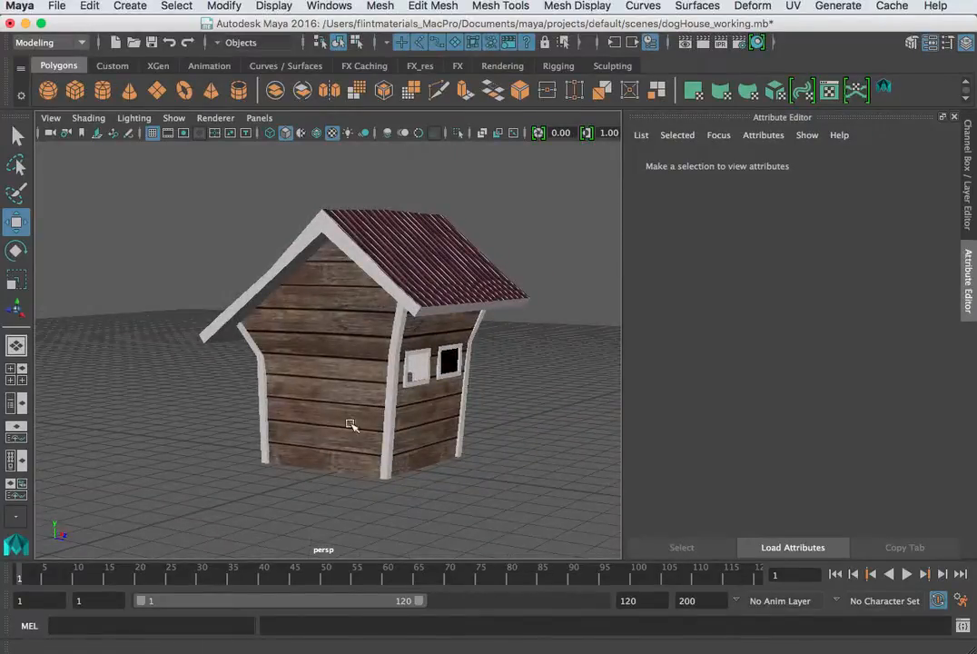
{"action": "left_click_drag", "start_coordinate": [436, 257], "coordinate": [538, 303], "text": "alt"}
{"action": "scroll", "coordinate": [457, 257], "scroll_direction": "up", "scroll_amount": 3}
{"action": "left_click", "coordinate": [474, 287]}
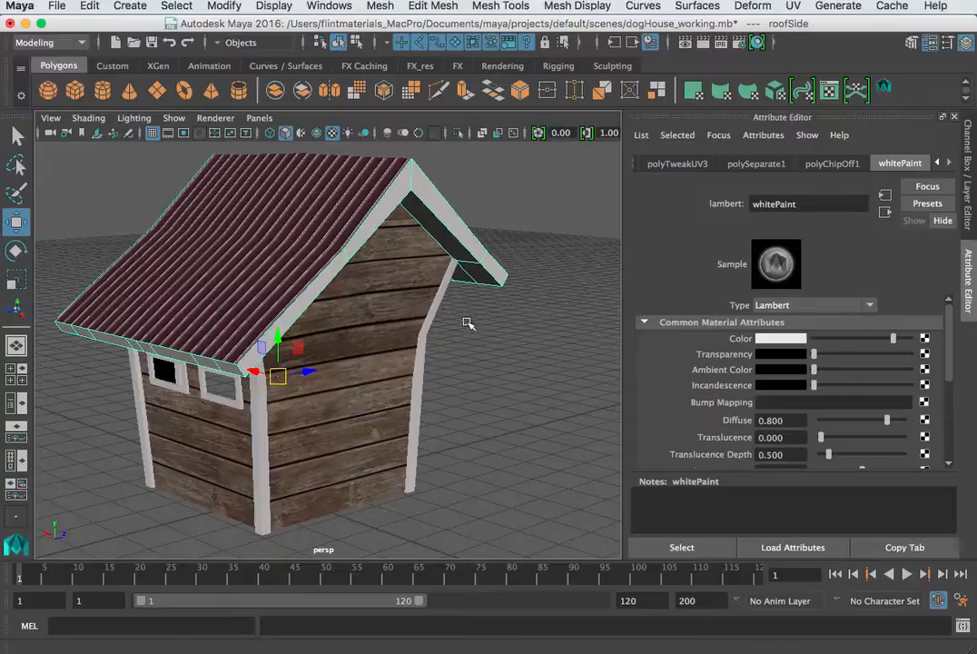
{"action": "left_click_drag", "start_coordinate": [391, 289], "coordinate": [172, 229], "text": "alt"}
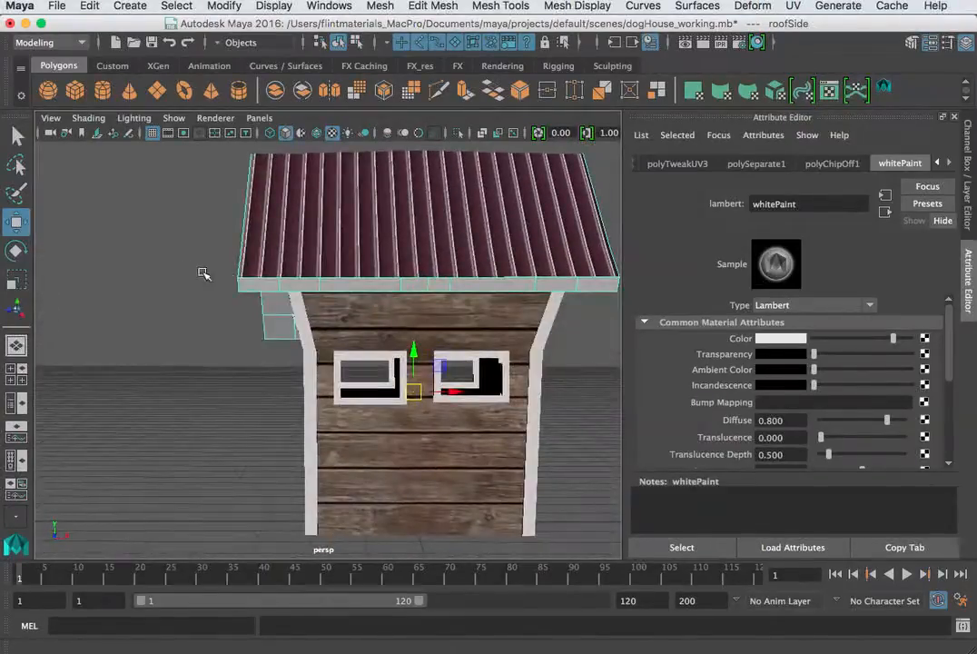
{"action": "scroll", "coordinate": [264, 229], "scroll_direction": "up", "scroll_amount": 3}
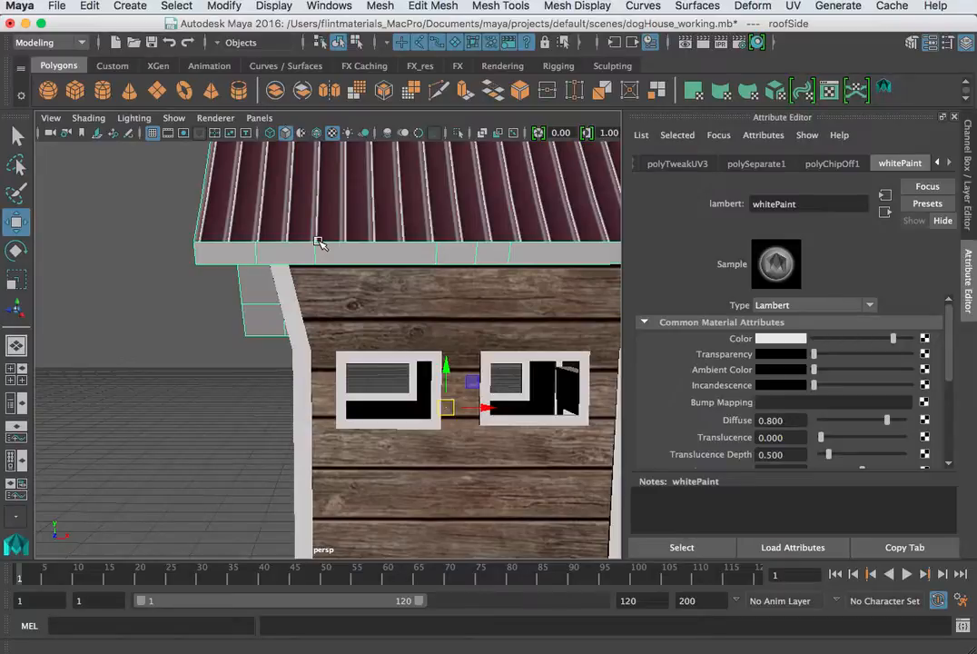
{"action": "scroll", "coordinate": [320, 254], "scroll_direction": "down", "scroll_amount": 5}
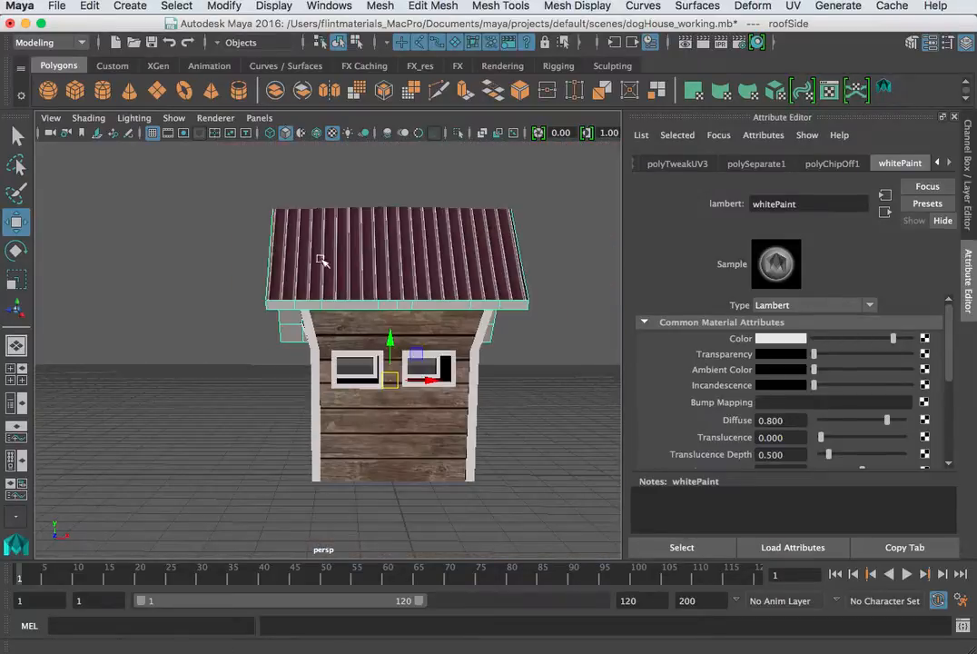
{"action": "left_click_drag", "start_coordinate": [322, 265], "coordinate": [372, 211], "text": "alt"}
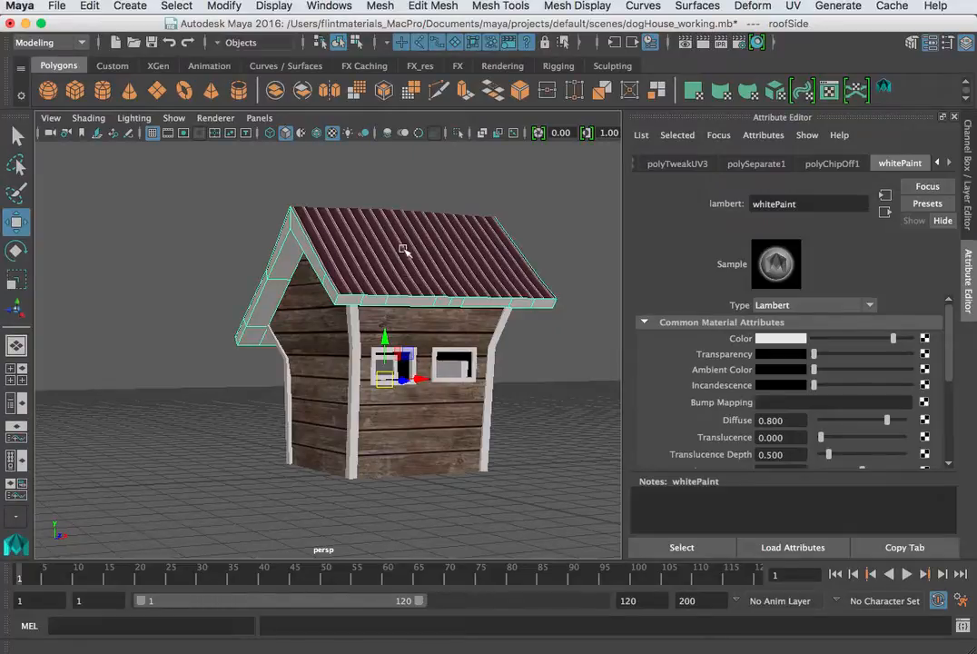
{"action": "left_click_drag", "start_coordinate": [377, 264], "coordinate": [312, 324], "text": "alt"}
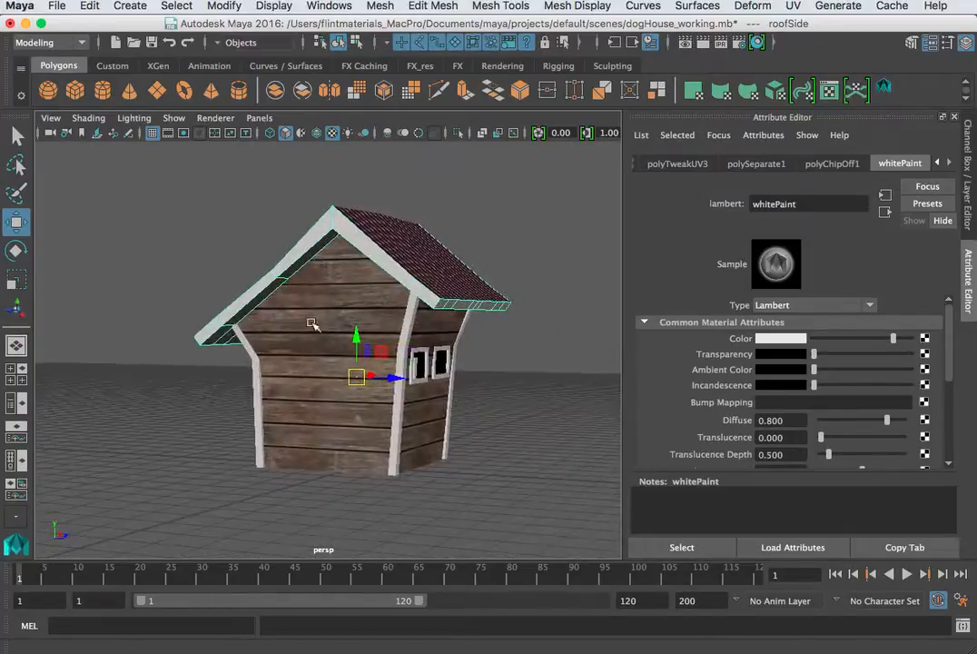
{"action": "left_click_drag", "start_coordinate": [305, 446], "coordinate": [709, 443], "text": "alt"}
{"action": "scroll", "coordinate": [484, 418], "scroll_direction": "up", "scroll_amount": 5}
{"action": "middle_click_drag", "start_coordinate": [478, 419], "coordinate": [465, 345], "text": "alt"}
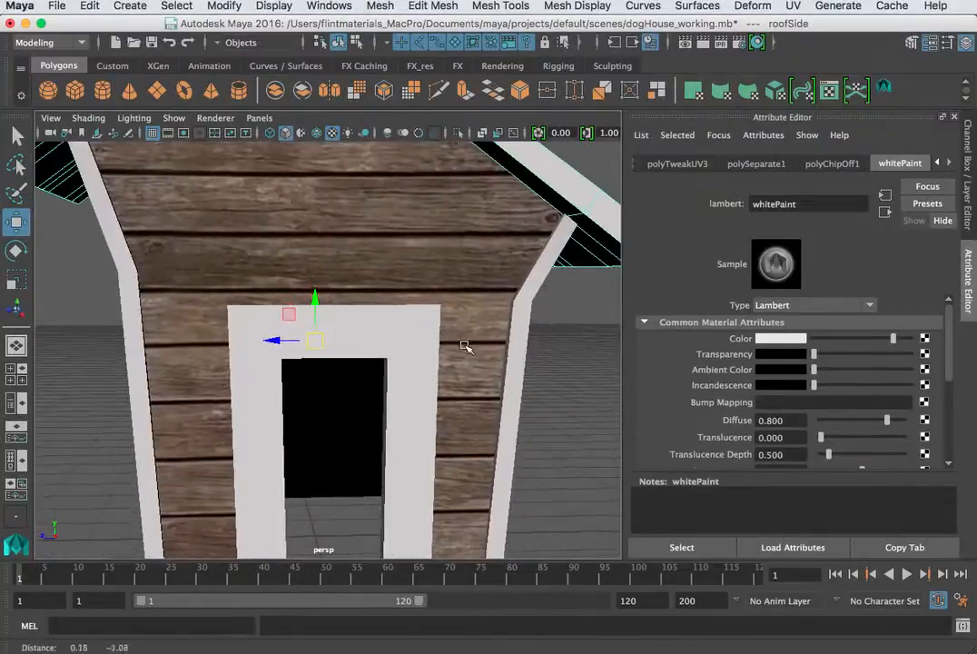
{"action": "right_click_drag", "start_coordinate": [465, 345], "coordinate": [304, 388], "text": "alt"}
{"action": "left_click_drag", "start_coordinate": [304, 389], "coordinate": [265, 376], "text": "alt"}
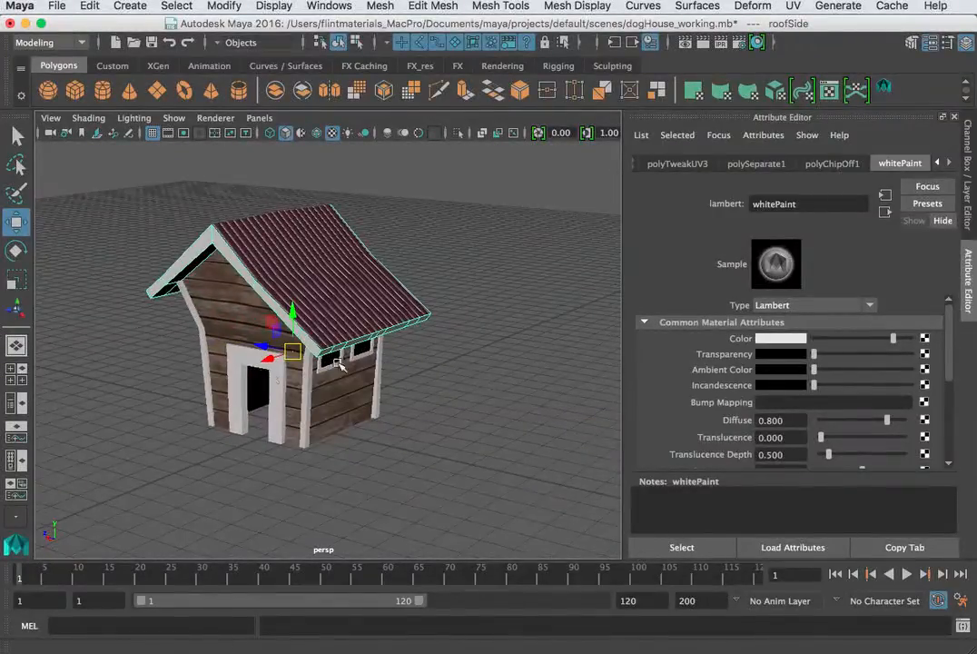